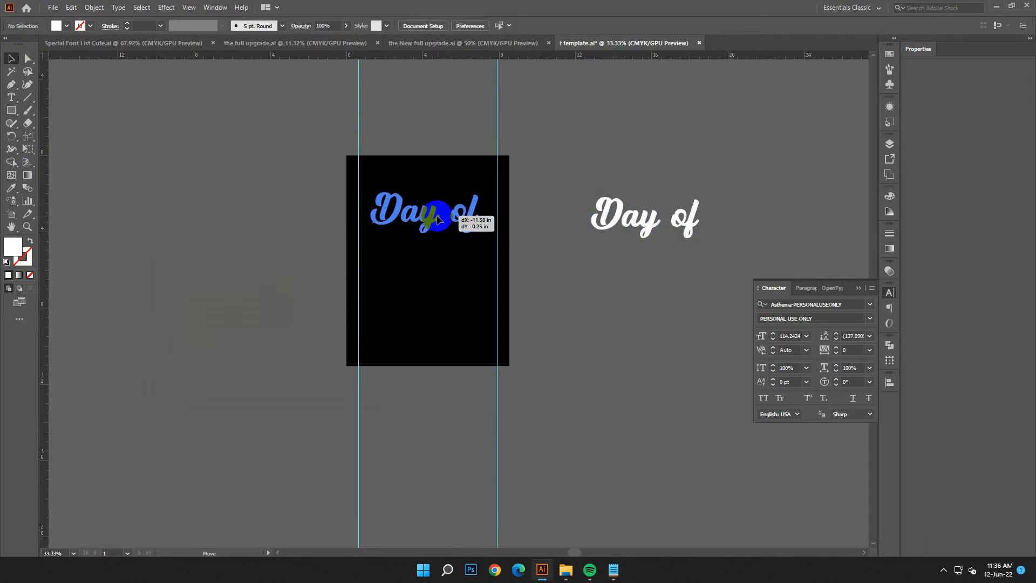
Position the "Day of" text in the upper part of the black artboard and center it horizontally between the guides.
{"action": "key", "text": "ctrl+equal"}
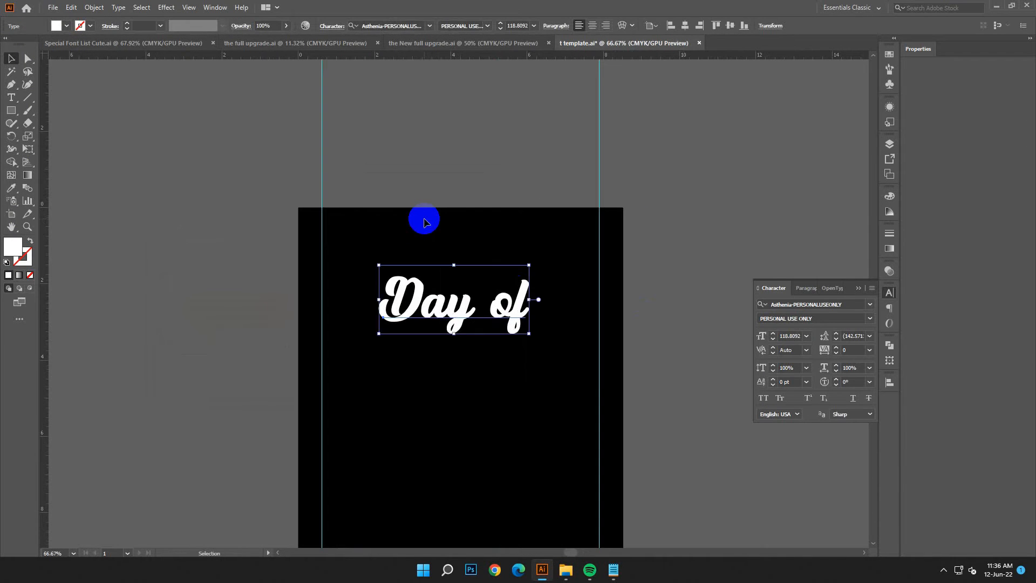
{"action": "scroll", "coordinate": [540, 296], "scroll_direction": "down", "scroll_amount": 4}
{"action": "left_click_drag", "start_coordinate": [461, 191], "coordinate": [463, 186]}
{"action": "left_click", "coordinate": [674, 27]}
{"action": "left_click", "coordinate": [685, 26]}
{"action": "left_click", "coordinate": [619, 262]}
Draw a thin white rectangular bar from the left guide to just before the "Day of" text.
{"action": "left_click", "coordinate": [10, 112]}
{"action": "left_click_drag", "start_coordinate": [322, 156], "coordinate": [385, 163]}
{"action": "left_click", "coordinate": [12, 59]}
{"action": "left_click", "coordinate": [169, 203]}
Duplicate the white bar to the other side of "Day of" so it ends at the right guide.
{"action": "scroll", "coordinate": [164, 193], "scroll_direction": "right", "scroll_amount": 3}
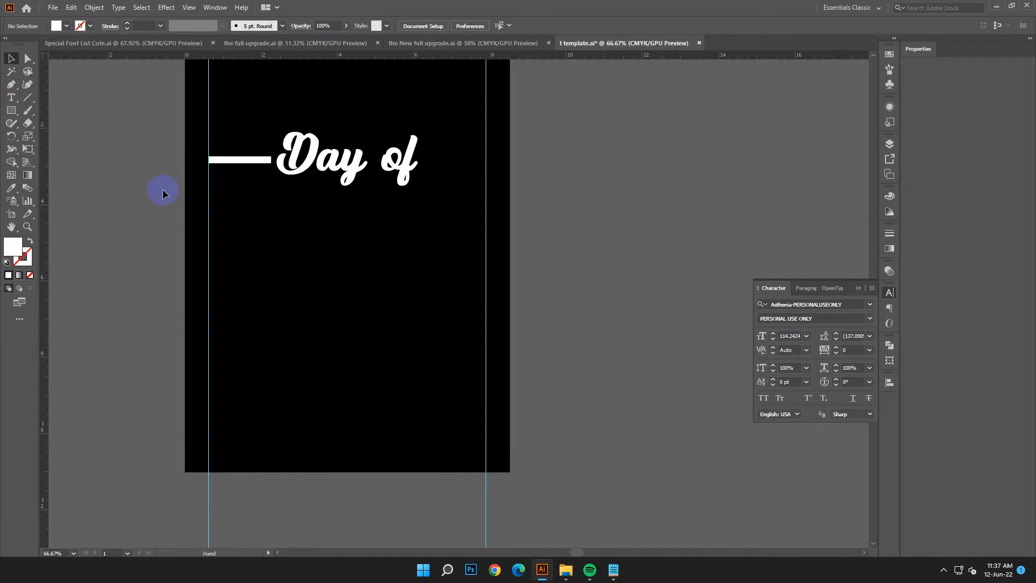
{"action": "left_click_drag", "start_coordinate": [247, 164], "coordinate": [454, 182]}
{"action": "scroll", "coordinate": [572, 213], "scroll_direction": "down", "scroll_amount": 1}
{"action": "scroll", "coordinate": [575, 216], "scroll_direction": "left", "scroll_amount": 1}
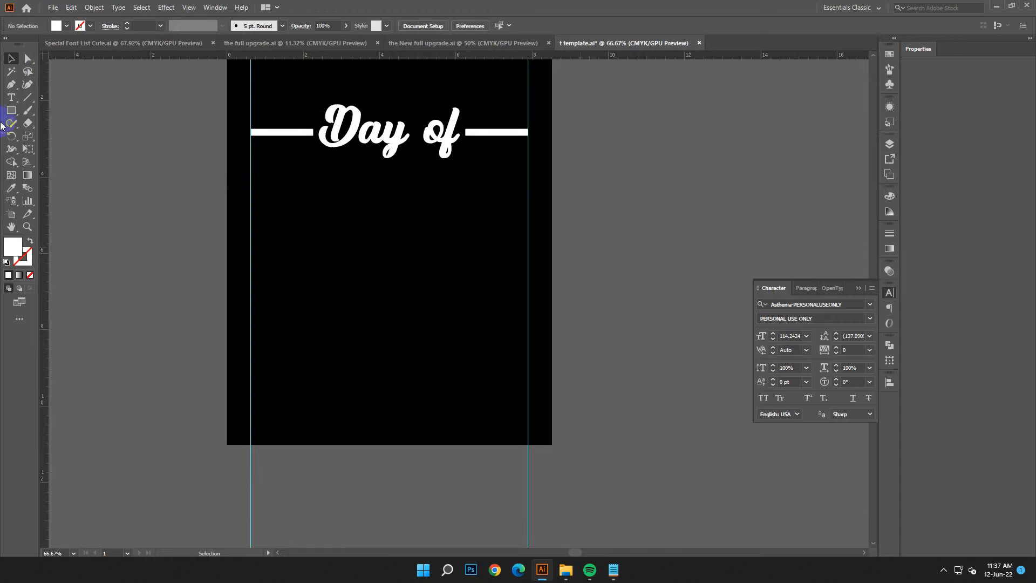
Draw a white star about 0.4 in wide under the left bar and duplicate it into a row of three.
{"action": "left_click", "coordinate": [16, 112]}
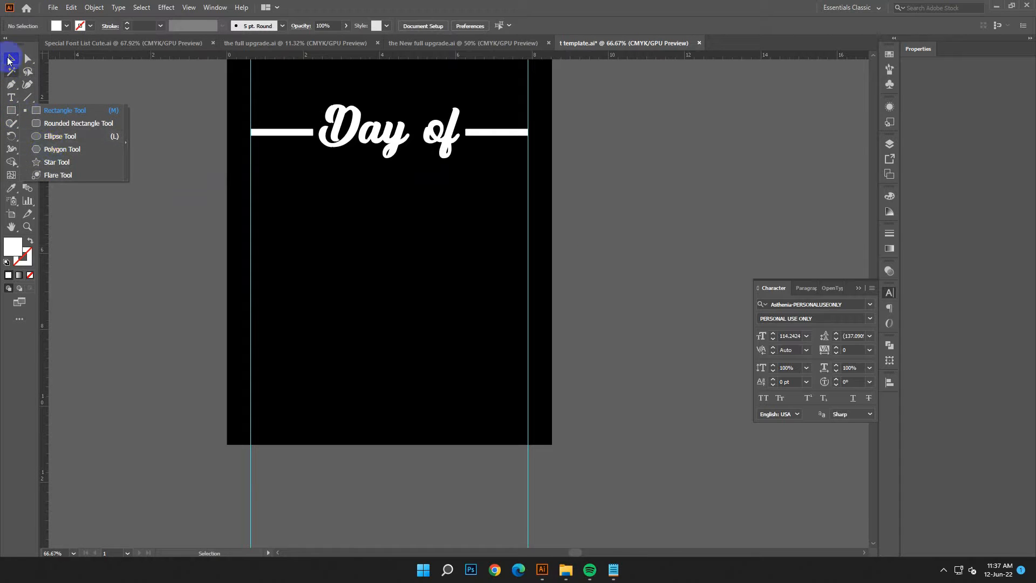
{"action": "left_click", "coordinate": [98, 117]}
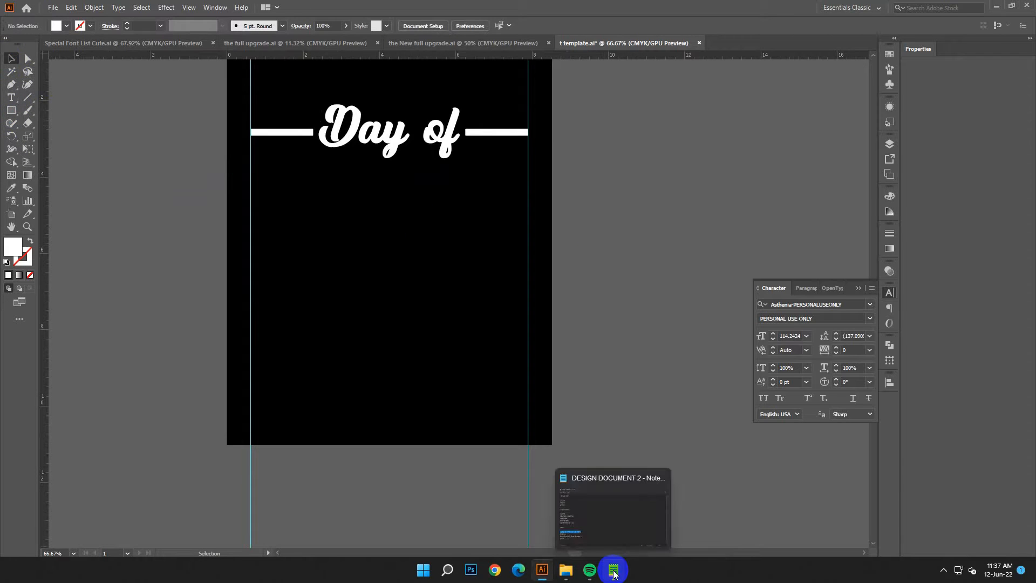
{"action": "left_click_drag", "start_coordinate": [10, 116], "coordinate": [47, 123]}
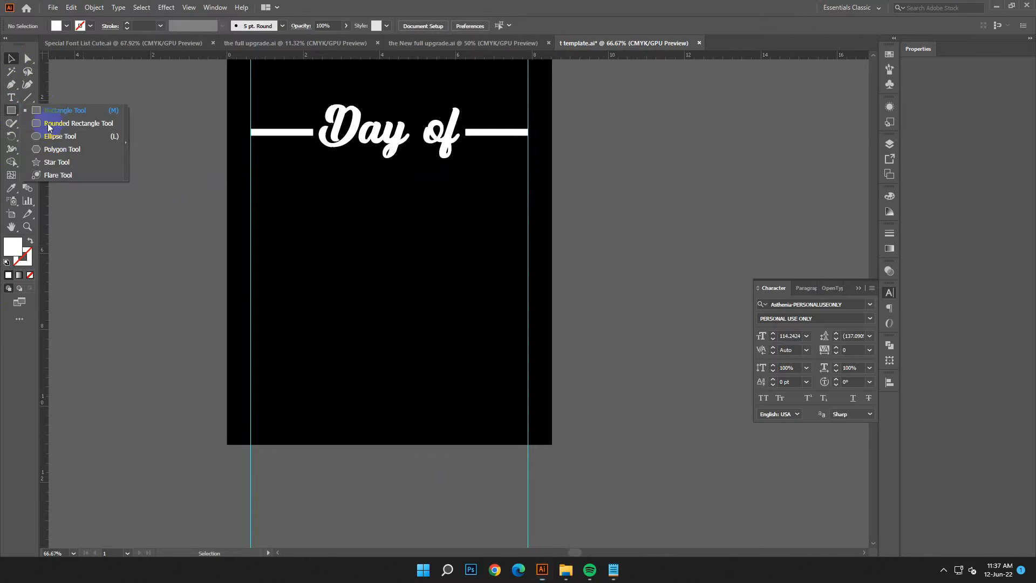
{"action": "left_click_drag", "start_coordinate": [51, 165], "coordinate": [51, 165]}
{"action": "mouse_move", "coordinate": [259, 144]}
{"action": "left_mouse_down"}
{"action": "mouse_move", "coordinate": [303, 148]}
{"action": "mouse_move", "coordinate": [294, 155]}
{"action": "left_mouse_up"}
{"action": "key", "text": "v"}
{"action": "key", "text": "a"}
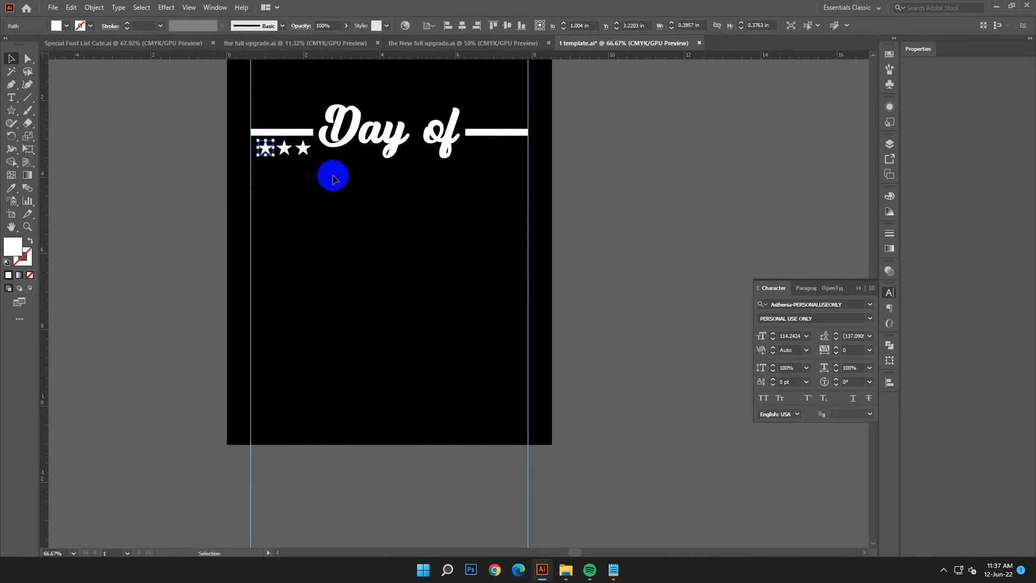
Group the three stars and place a copy of the group centered under the right bar.
{"action": "left_click", "coordinate": [254, 153]}
{"action": "left_click", "coordinate": [307, 179]}
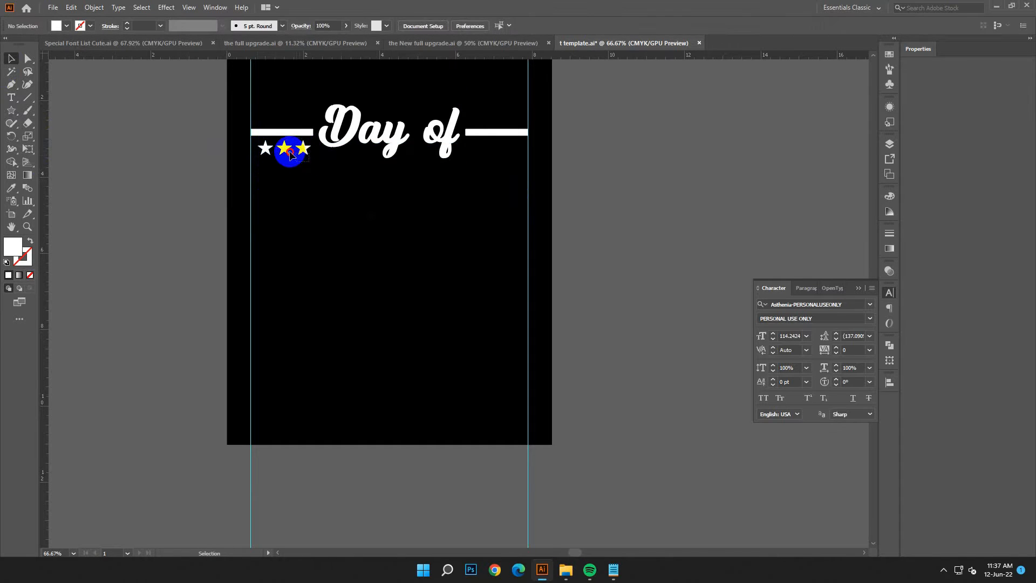
{"action": "left_click", "coordinate": [263, 153]}
{"action": "left_click_drag", "start_coordinate": [315, 162], "coordinate": [528, 162]}
{"action": "key", "text": "Left"}
{"action": "key", "text": "Left"}
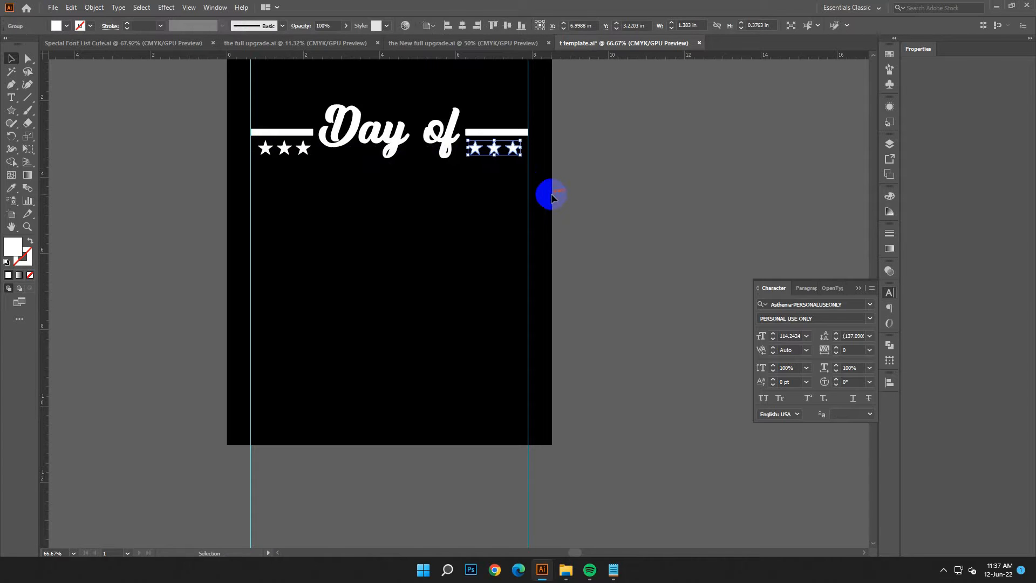
{"action": "left_click", "coordinate": [551, 198]}
{"action": "scroll", "coordinate": [545, 205], "scroll_direction": "down", "scroll_amount": 1}
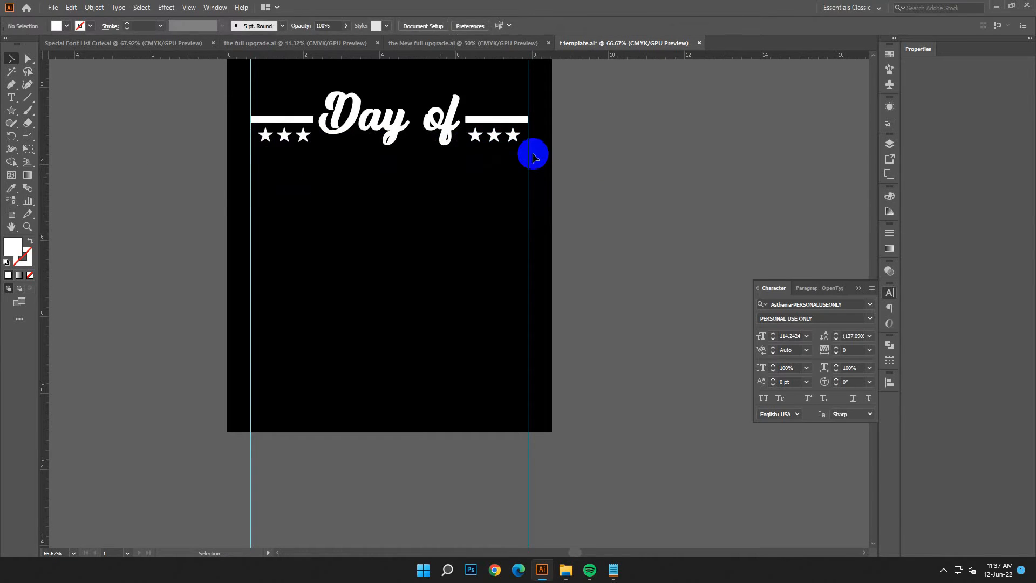
Switch to the Notepad design document and copy the design text AFRICAN-AMERICAN.
{"action": "left_click", "coordinate": [602, 569]}
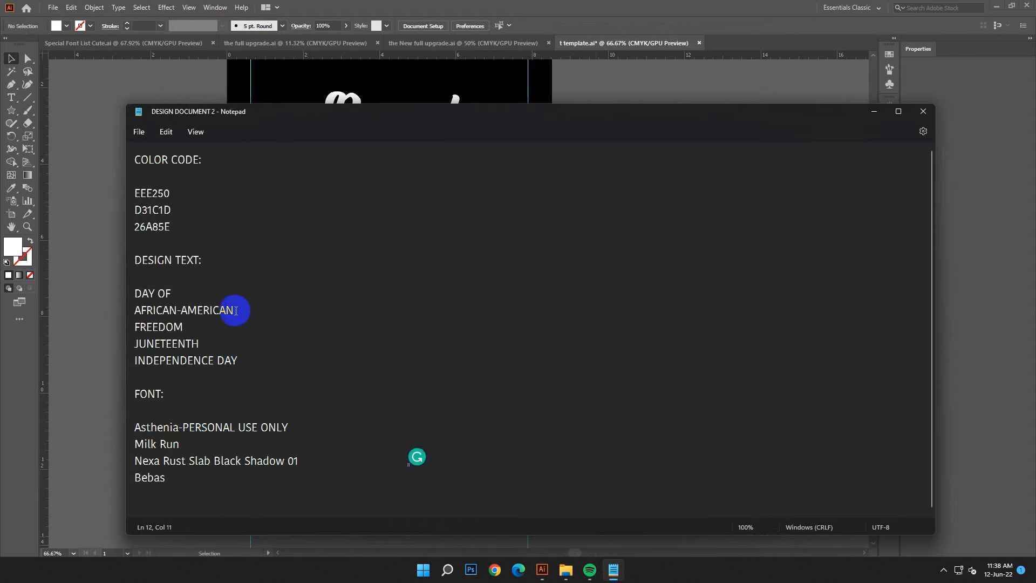
{"action": "left_click_drag", "start_coordinate": [234, 309], "coordinate": [124, 319]}
{"action": "right_click", "coordinate": [151, 319]}
{"action": "left_click", "coordinate": [248, 356]}
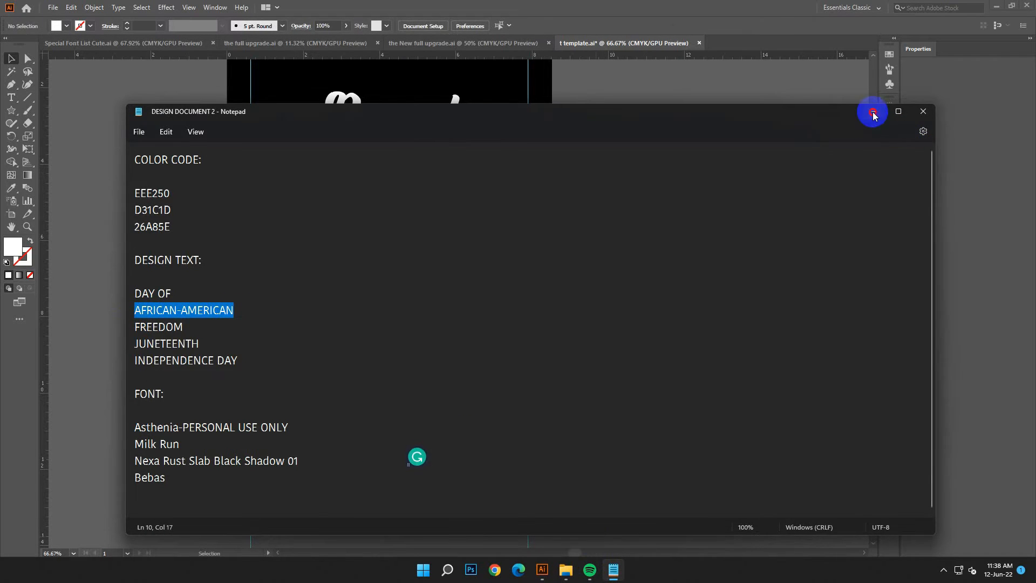
{"action": "left_click", "coordinate": [874, 111]}
Paste AFRICAN-AMERICAN into a new text object in Illustrator and move it over the lower part of the artboard.
{"action": "left_click", "coordinate": [11, 98]}
{"action": "left_click", "coordinate": [634, 149]}
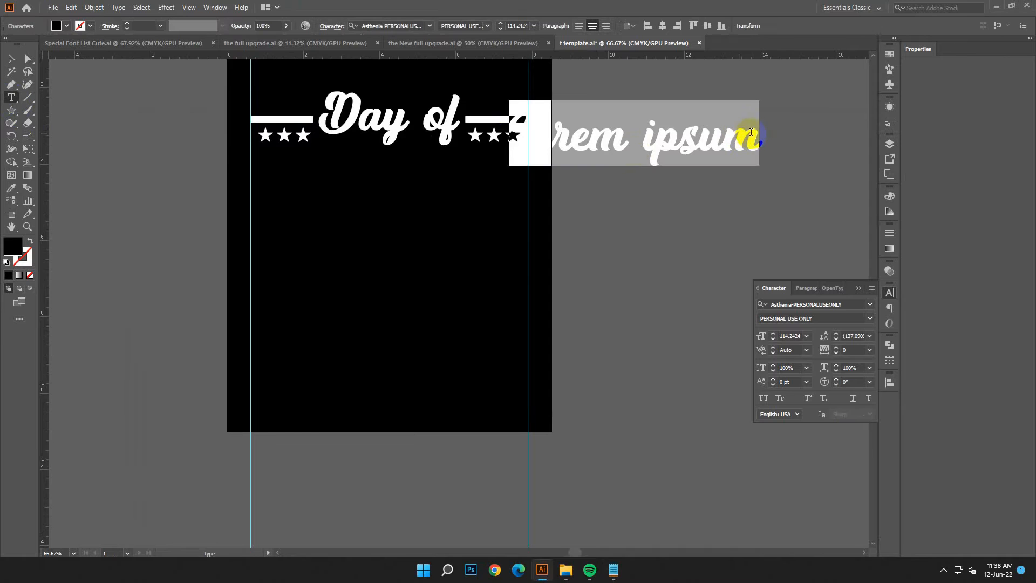
{"action": "left_click_drag", "start_coordinate": [747, 143], "coordinate": [532, 150]}
{"action": "left_click", "coordinate": [70, 7]}
{"action": "left_click", "coordinate": [86, 69]}
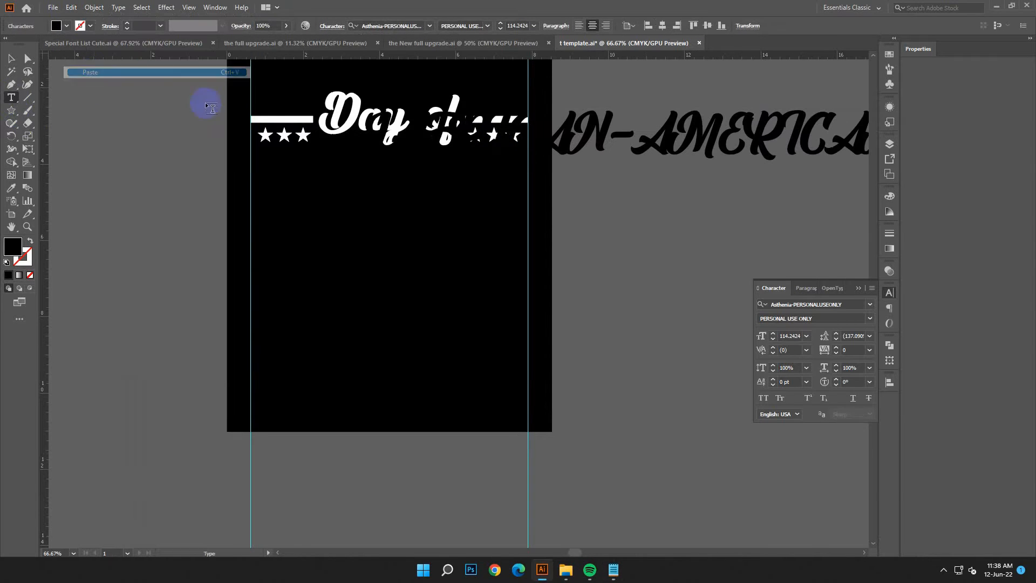
{"action": "left_click", "coordinate": [12, 61]}
{"action": "left_click_drag", "start_coordinate": [694, 162], "coordinate": [493, 375]}
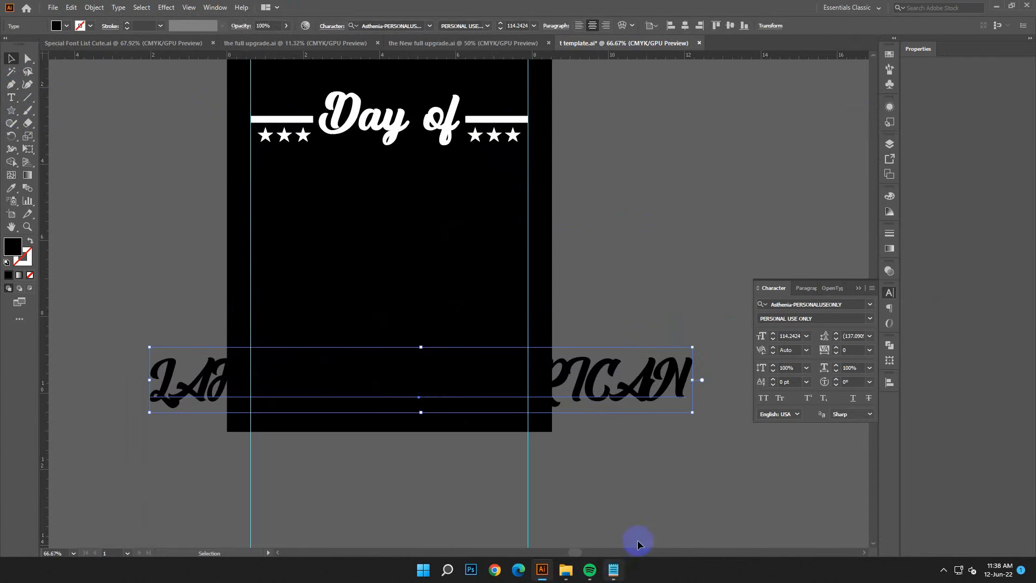
Switch to the Notepad design document and copy the font name Milk Run.
{"action": "left_click", "coordinate": [615, 570]}
{"action": "left_click_drag", "start_coordinate": [180, 443], "coordinate": [131, 447]}
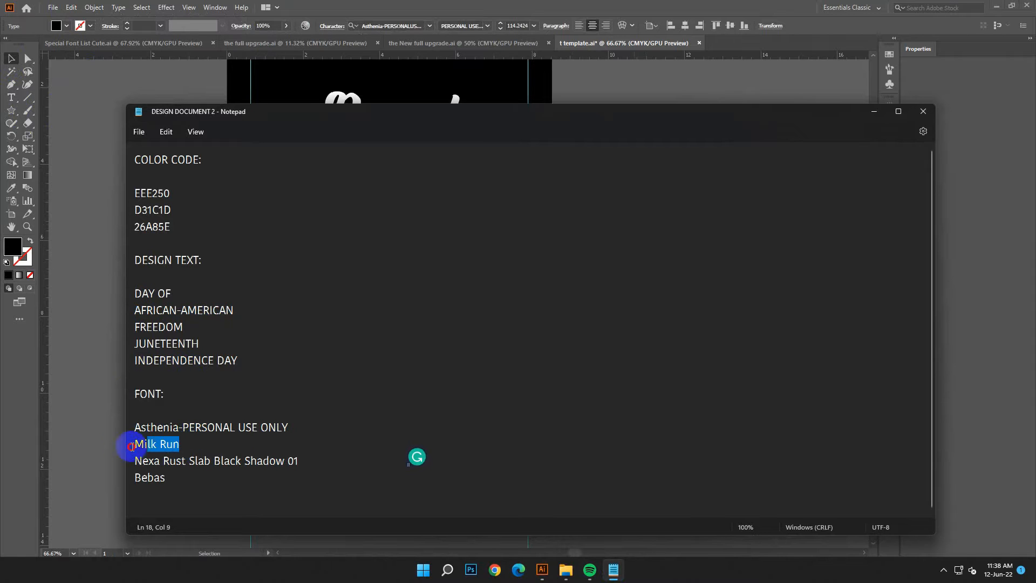
{"action": "right_click", "coordinate": [143, 447]}
{"action": "left_click", "coordinate": [174, 287]}
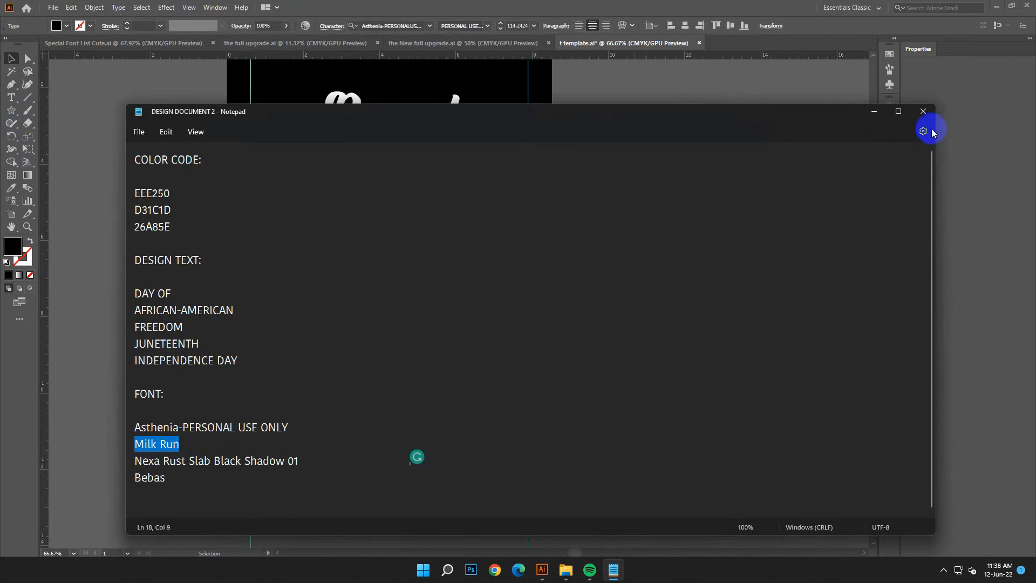
{"action": "left_click", "coordinate": [874, 111]}
Fill the AFRICAN-AMERICAN text with white (ffffff) and change its font to Milk Run.
{"action": "double_click", "coordinate": [9, 247]}
{"action": "type", "text": "ffffff"}
{"action": "left_click", "coordinate": [419, 225]}
{"action": "left_click", "coordinate": [399, 26]}
{"action": "right_click", "coordinate": [413, 26]}
{"action": "left_click", "coordinate": [440, 72]}
{"action": "left_click", "coordinate": [567, 78]}
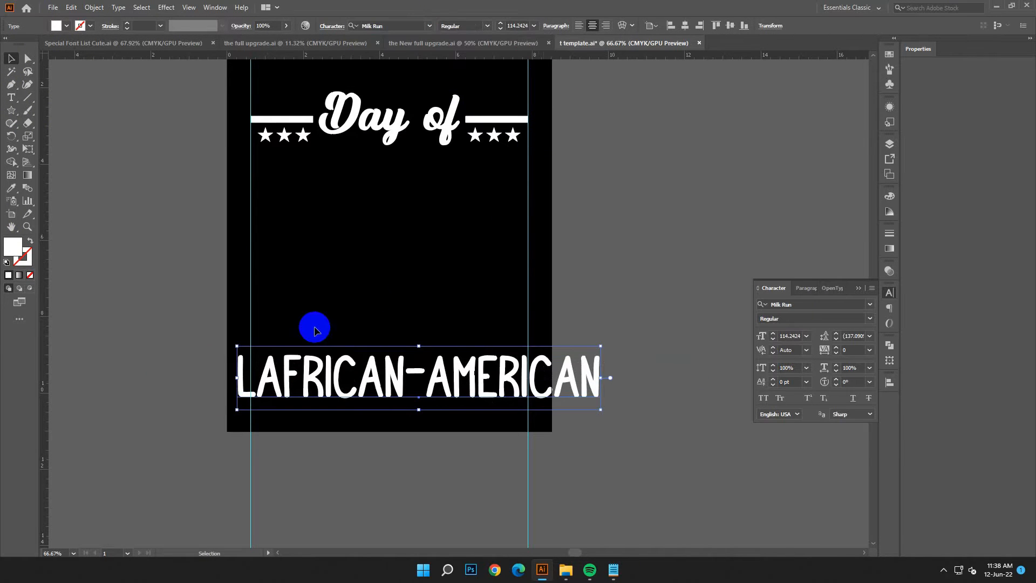
Delete the stray leading letter L from the AFRICAN-AMERICAN text.
{"action": "key", "text": "t"}
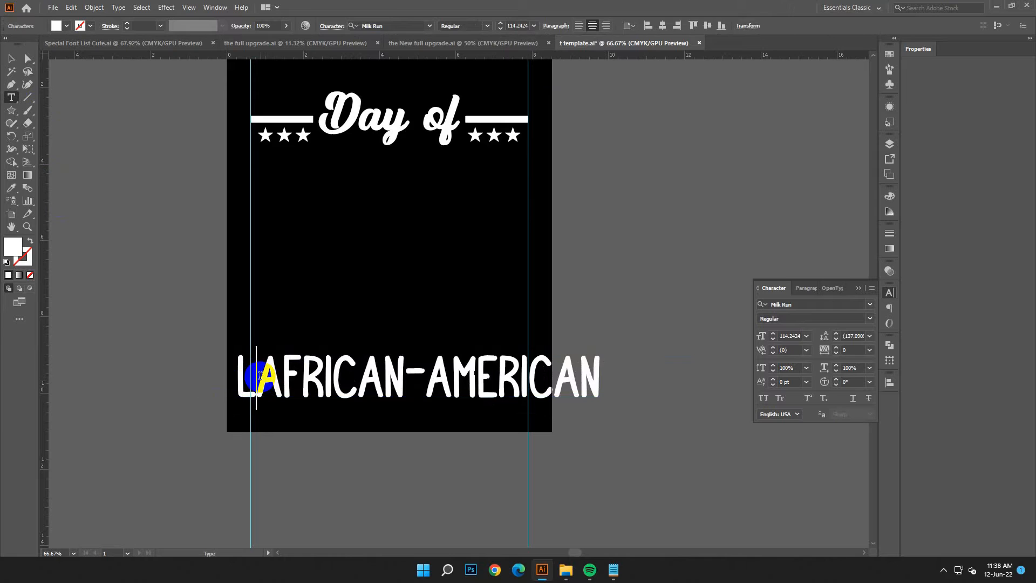
{"action": "key", "text": "BackSpace"}
{"action": "key", "text": "Escape"}
Move the AFRICAN-AMERICAN text directly below the stars and scale it to span the width between the guides.
{"action": "scroll", "coordinate": [455, 312], "scroll_direction": "down", "scroll_amount": 1}
{"action": "left_click_drag", "start_coordinate": [455, 313], "coordinate": [463, 180]}
{"action": "left_click_drag", "start_coordinate": [379, 219], "coordinate": [365, 186]}
{"action": "left_click_drag", "start_coordinate": [593, 221], "coordinate": [529, 234]}
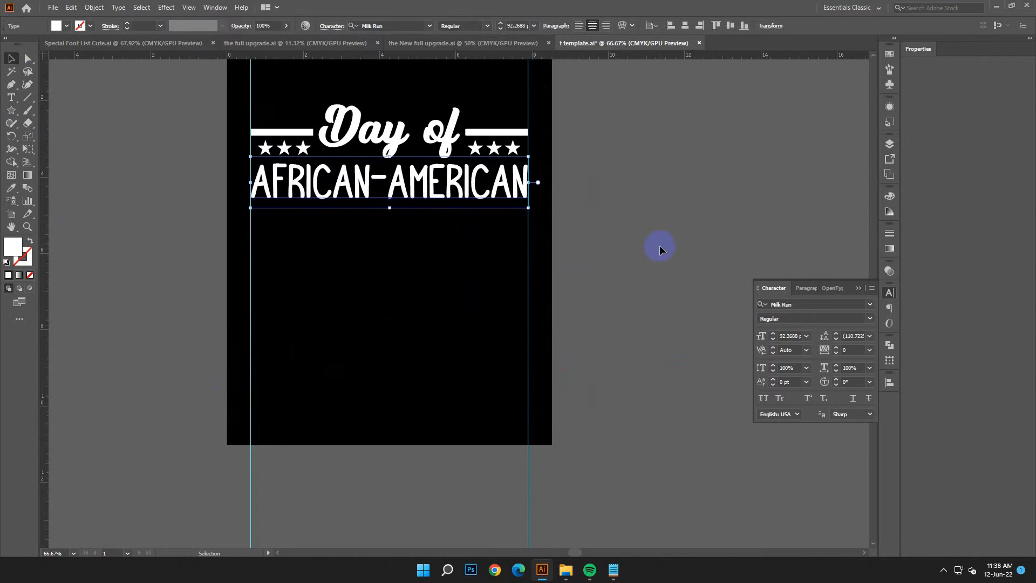
{"action": "left_click", "coordinate": [657, 236]}
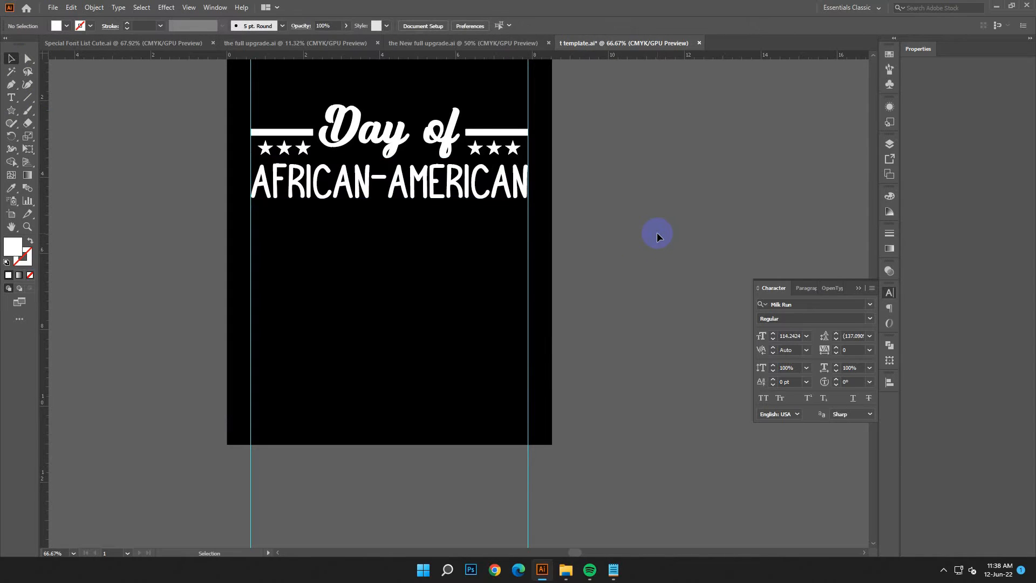
Switch to the Notepad design document and copy the design text FREEDOM.
{"action": "key", "text": "ctrl+minus"}
{"action": "scroll", "coordinate": [615, 251], "scroll_direction": "down", "scroll_amount": 1}
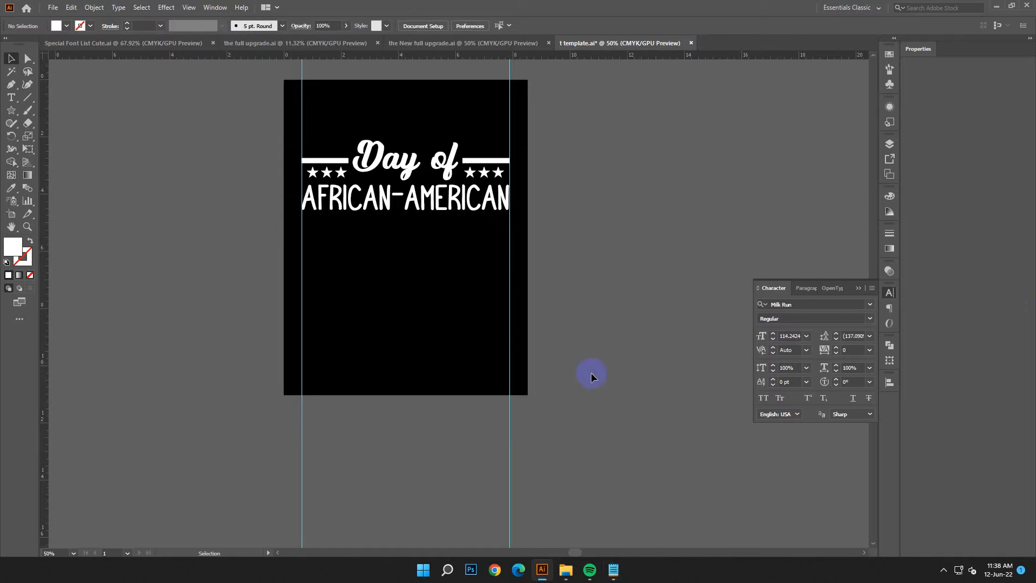
{"action": "left_click", "coordinate": [612, 570]}
{"action": "left_click", "coordinate": [636, 344]}
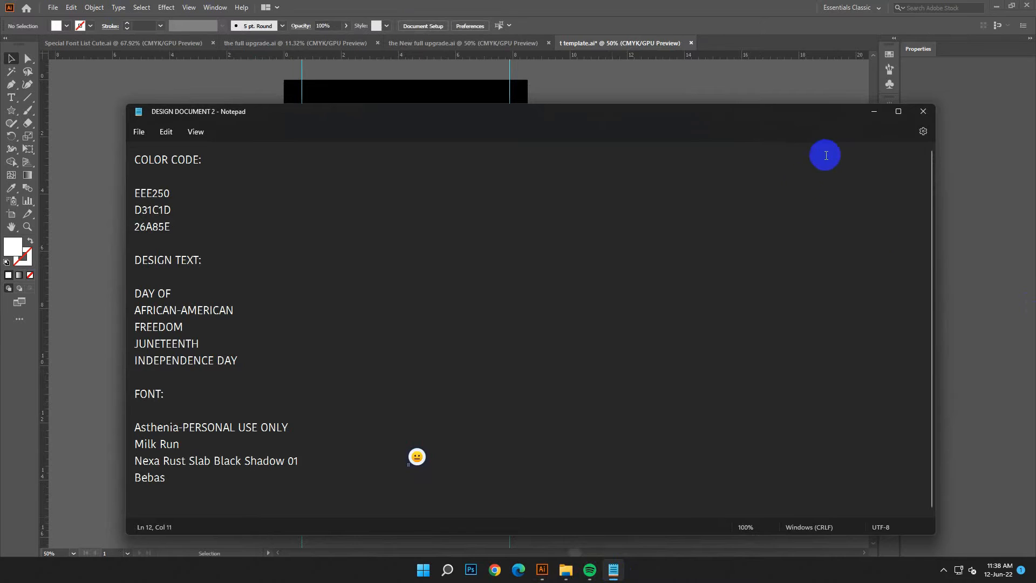
{"action": "left_click", "coordinate": [874, 112]}
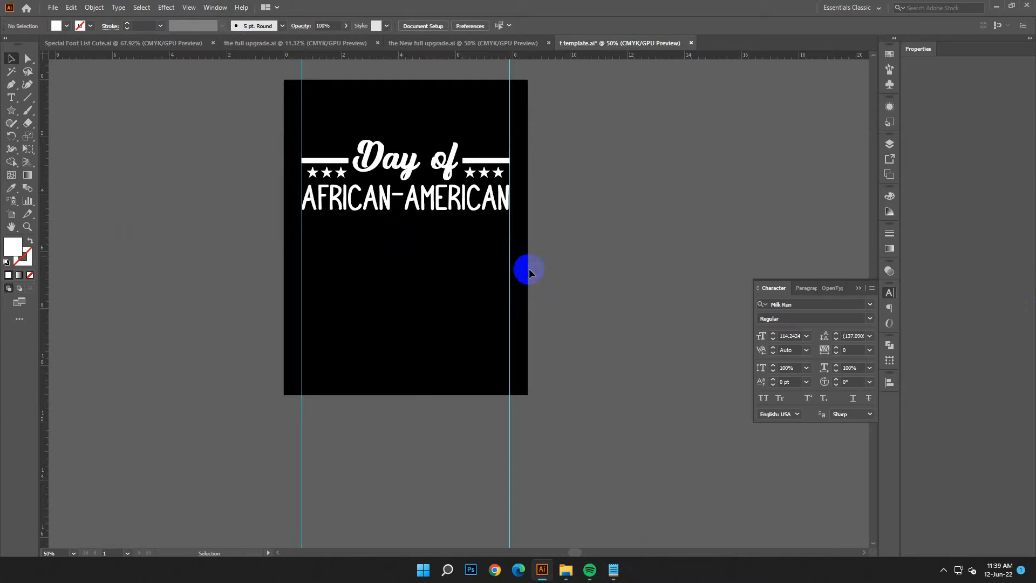
{"action": "mouse_move", "coordinate": [625, 567]}
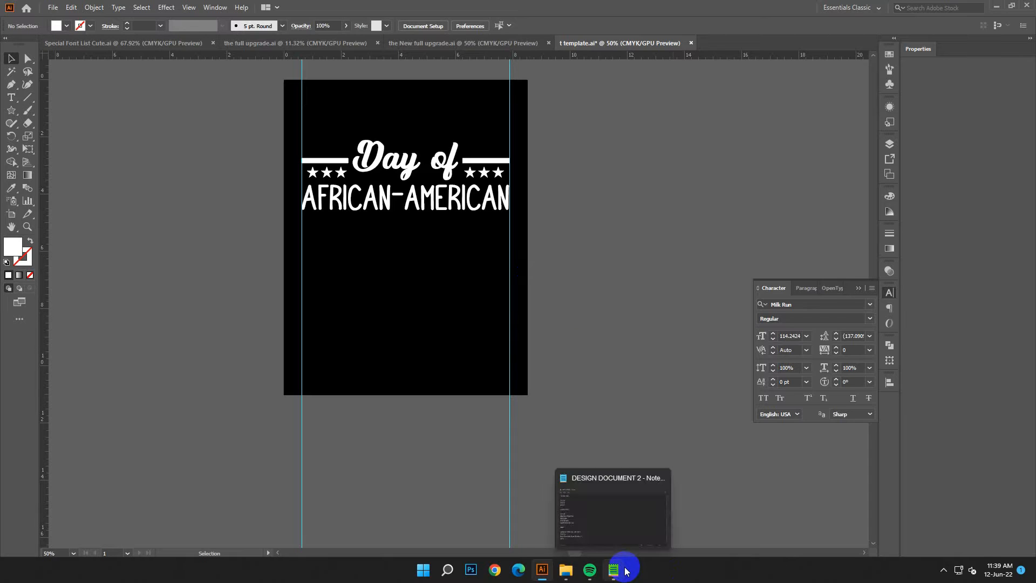
{"action": "left_click", "coordinate": [625, 570]}
{"action": "double_click", "coordinate": [159, 327]}
{"action": "right_click", "coordinate": [146, 329]}
{"action": "left_click", "coordinate": [196, 375]}
{"action": "left_click", "coordinate": [874, 111]}
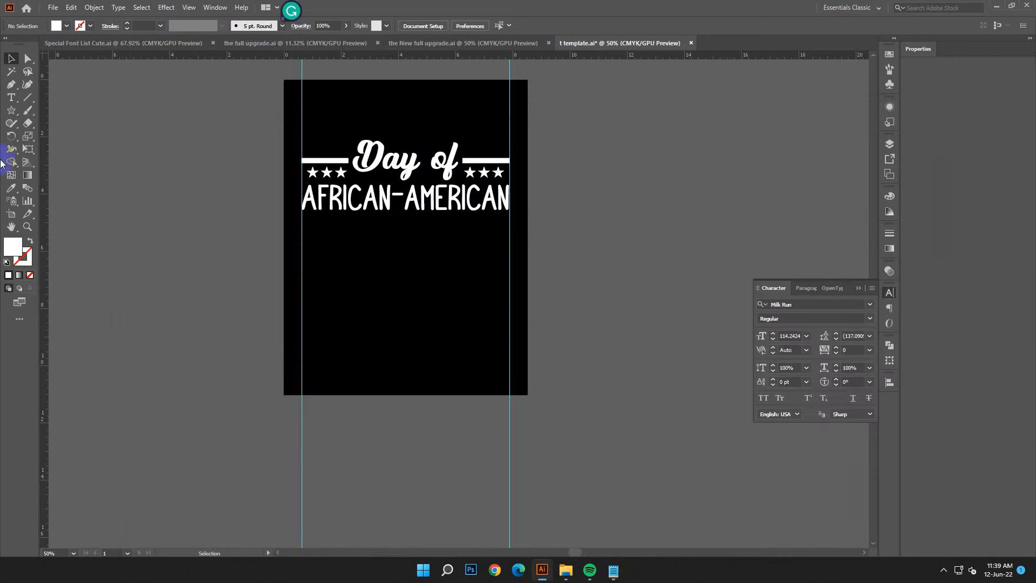
Paste FREEDOM as a new text object beside the artboard in Illustrator and fill it with white.
{"action": "left_click", "coordinate": [11, 98]}
{"action": "left_click", "coordinate": [626, 180]}
{"action": "left_click", "coordinate": [75, 15]}
{"action": "left_click", "coordinate": [76, 67]}
{"action": "left_click", "coordinate": [10, 60]}
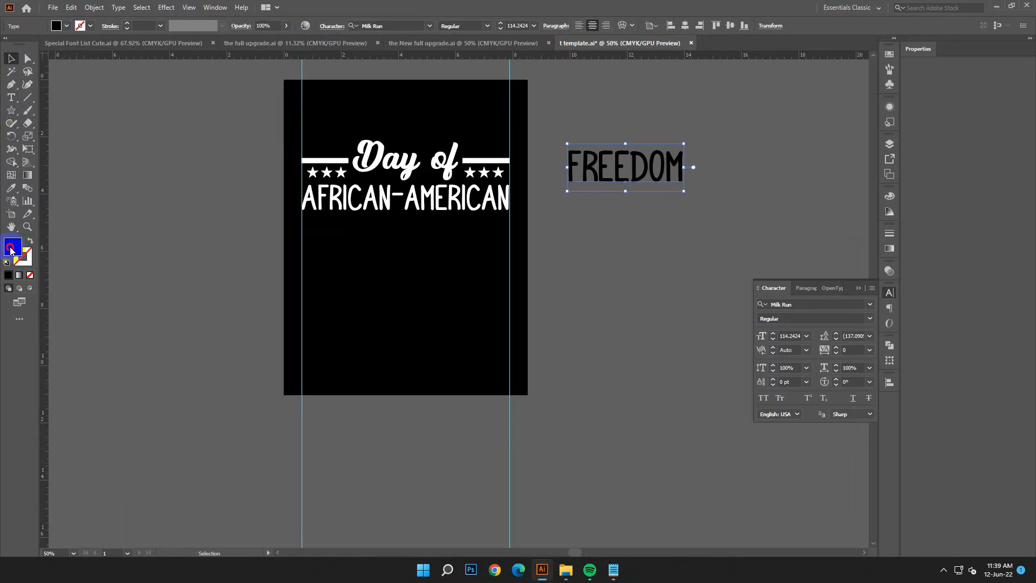
{"action": "double_click", "coordinate": [13, 246]}
{"action": "left_click", "coordinate": [157, 220]}
{"action": "left_click", "coordinate": [411, 224]}
Switch to the Notepad design document and copy the font name Nexa Rust Slab Black Shadow 01.
{"action": "mouse_move", "coordinate": [614, 570]}
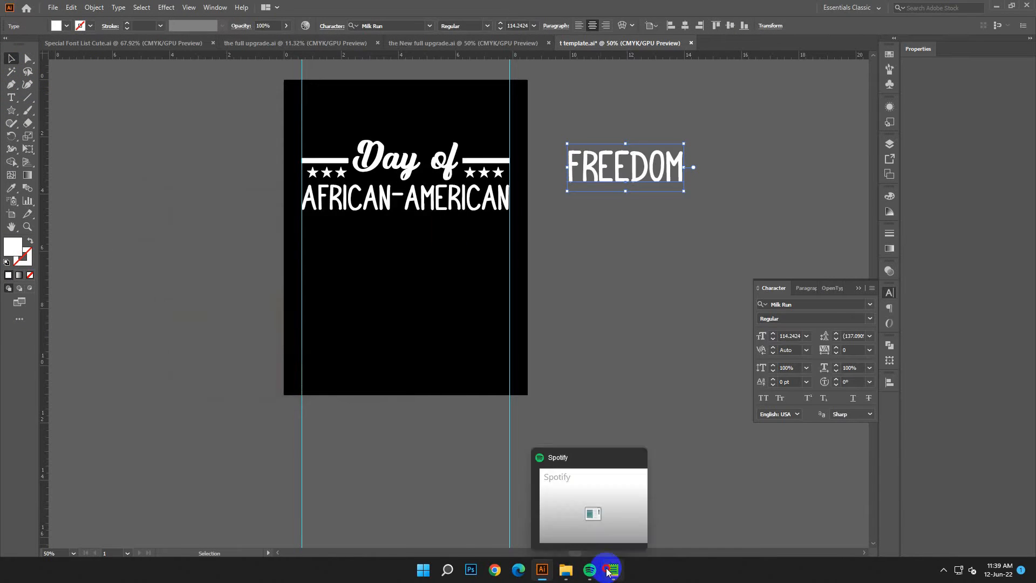
{"action": "left_click", "coordinate": [590, 504]}
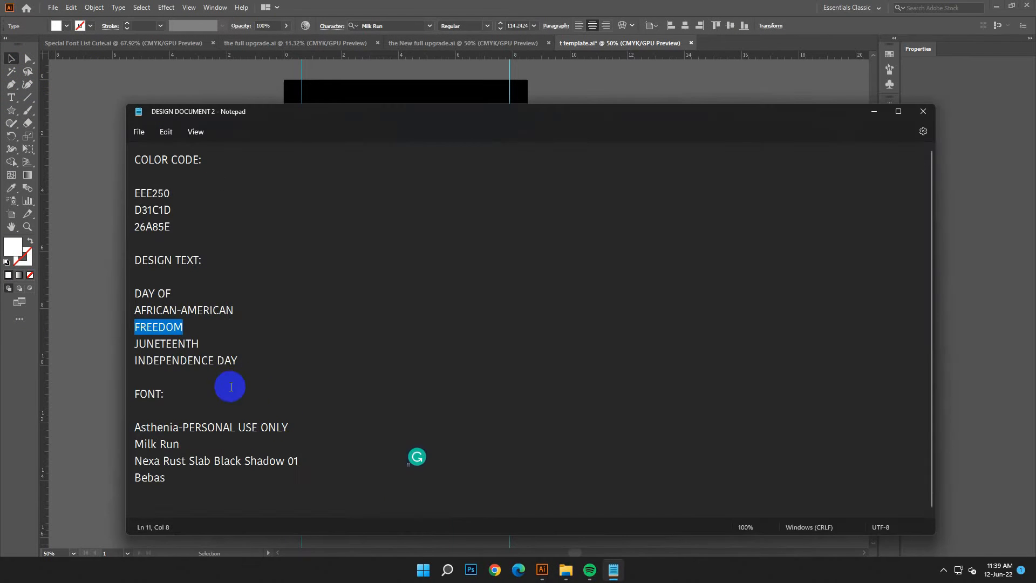
{"action": "left_click", "coordinate": [299, 460]}
{"action": "left_click", "coordinate": [124, 463], "text": "shift"}
{"action": "right_click", "coordinate": [169, 468]}
{"action": "left_click", "coordinate": [240, 309]}
{"action": "left_click", "coordinate": [874, 111]}
{"action": "left_click", "coordinate": [386, 26]}
{"action": "right_click", "coordinate": [388, 26]}
{"action": "left_click", "coordinate": [421, 85]}
{"action": "left_click", "coordinate": [375, 178]}
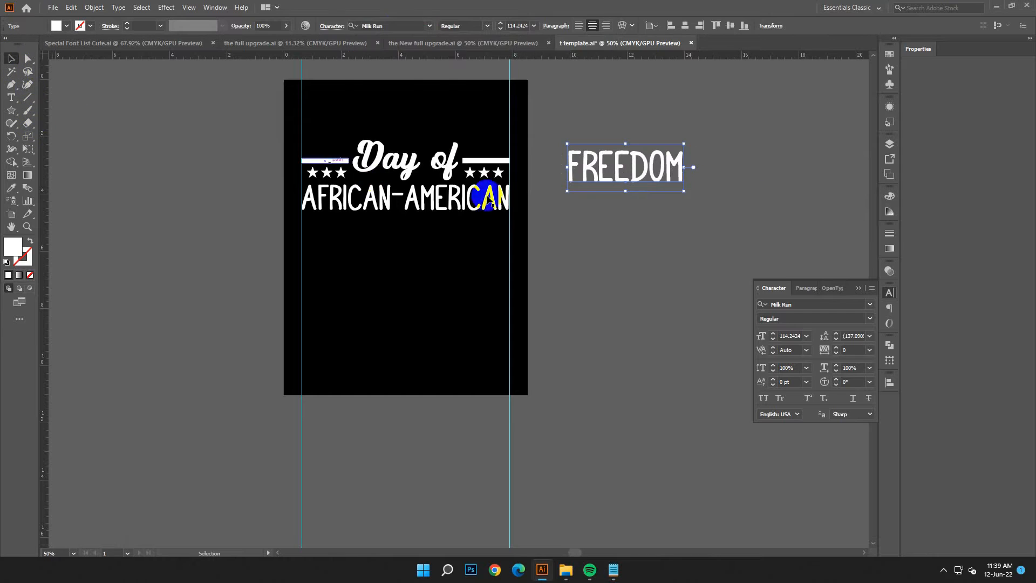
Change the font of the FREEDOM text to Nexa Rust Slab Black Shadow 01.
{"action": "left_click", "coordinate": [415, 26]}
{"action": "right_click", "coordinate": [415, 27]}
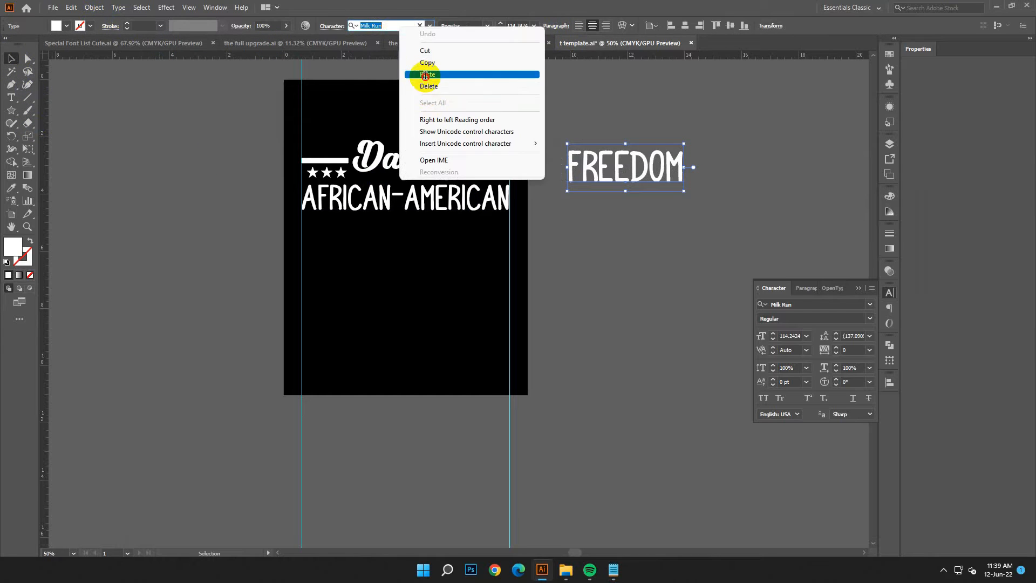
{"action": "left_click", "coordinate": [425, 73]}
{"action": "left_click", "coordinate": [556, 84]}
{"action": "left_click", "coordinate": [682, 243]}
Move FREEDOM directly below AFRICAN-AMERICAN and scale it to span the width between the guides.
{"action": "left_click_drag", "start_coordinate": [657, 162], "coordinate": [463, 231]}
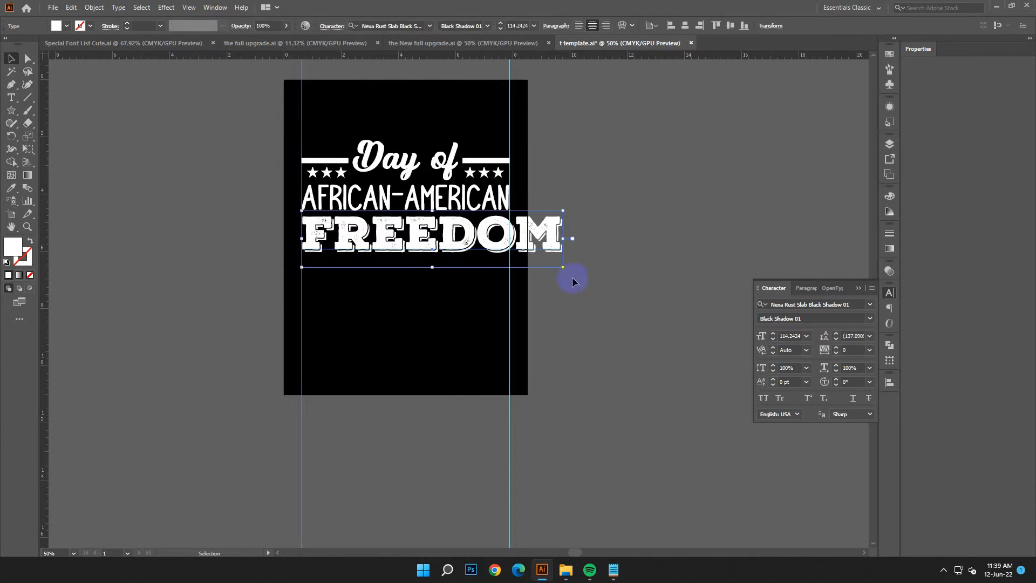
{"action": "left_click_drag", "start_coordinate": [562, 268], "coordinate": [511, 279]}
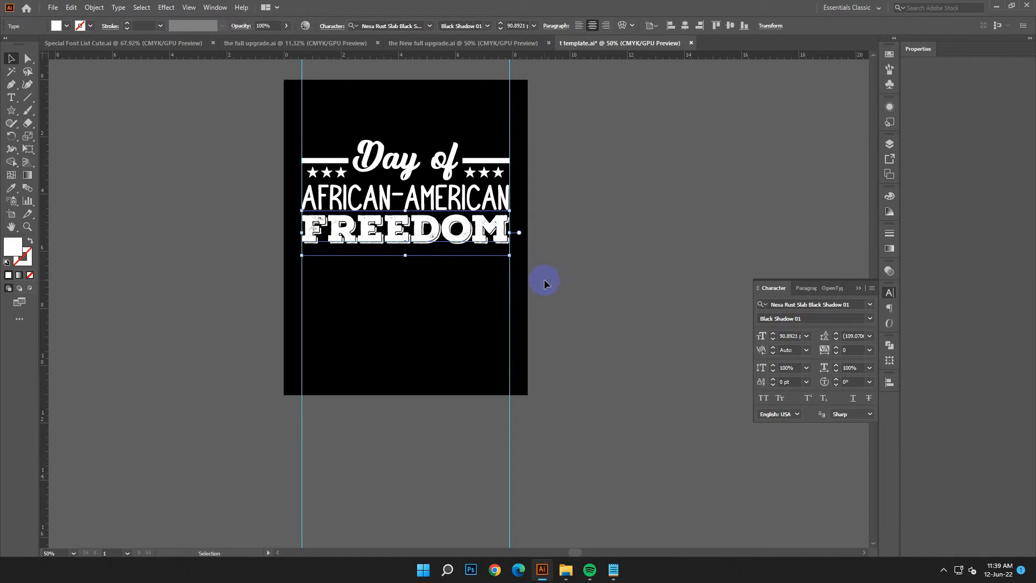
{"action": "left_click", "coordinate": [562, 286]}
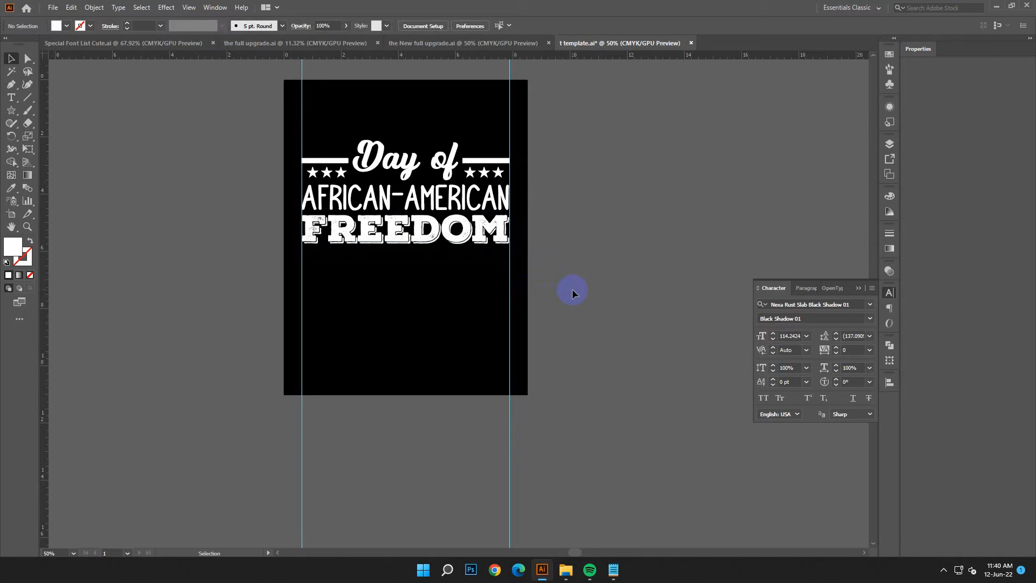
{"action": "scroll", "coordinate": [520, 301], "scroll_direction": "down", "scroll_amount": 1}
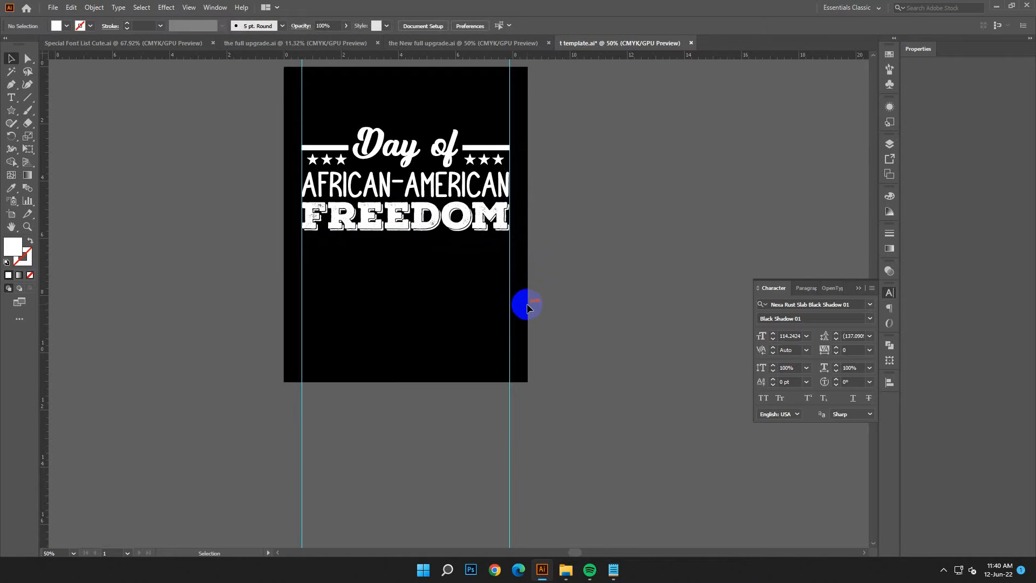
Convert the FREEDOM text to outlines.
{"action": "left_click", "coordinate": [11, 58]}
{"action": "left_click", "coordinate": [432, 232]}
{"action": "right_click", "coordinate": [432, 232]}
{"action": "left_click", "coordinate": [458, 270]}
{"action": "left_click", "coordinate": [575, 300]}
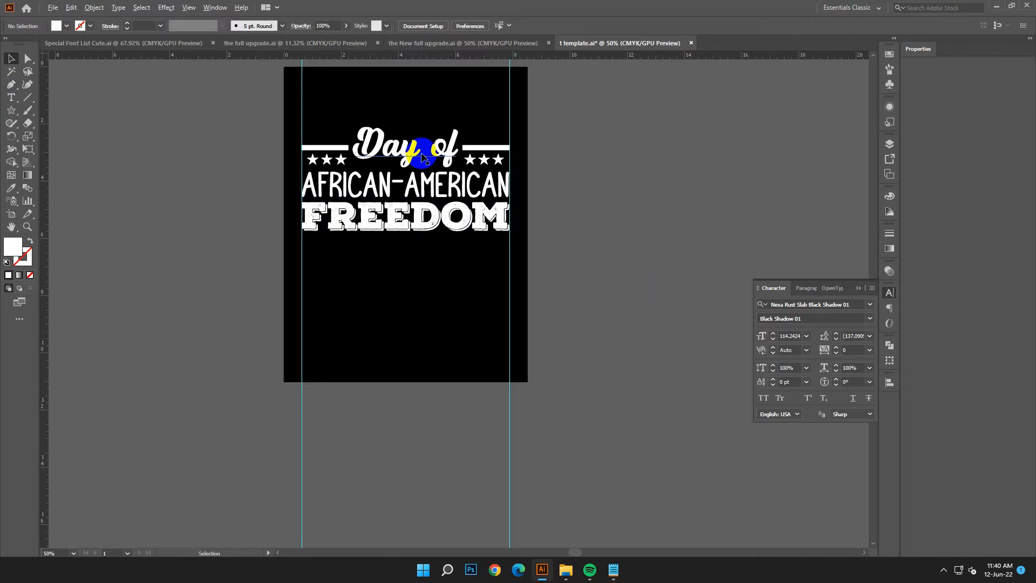
Duplicate the Day of text beside the artboard, and copy JUNETEENTH from the Notepad design document.
{"action": "left_click_drag", "start_coordinate": [421, 157], "coordinate": [642, 306]}
{"action": "left_click", "coordinate": [613, 569]}
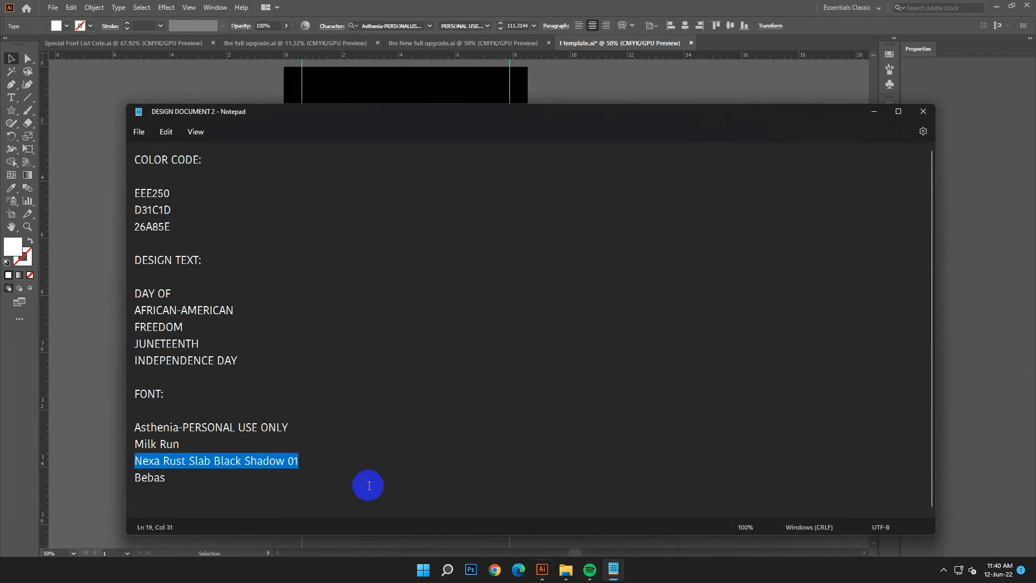
{"action": "left_click", "coordinate": [202, 486]}
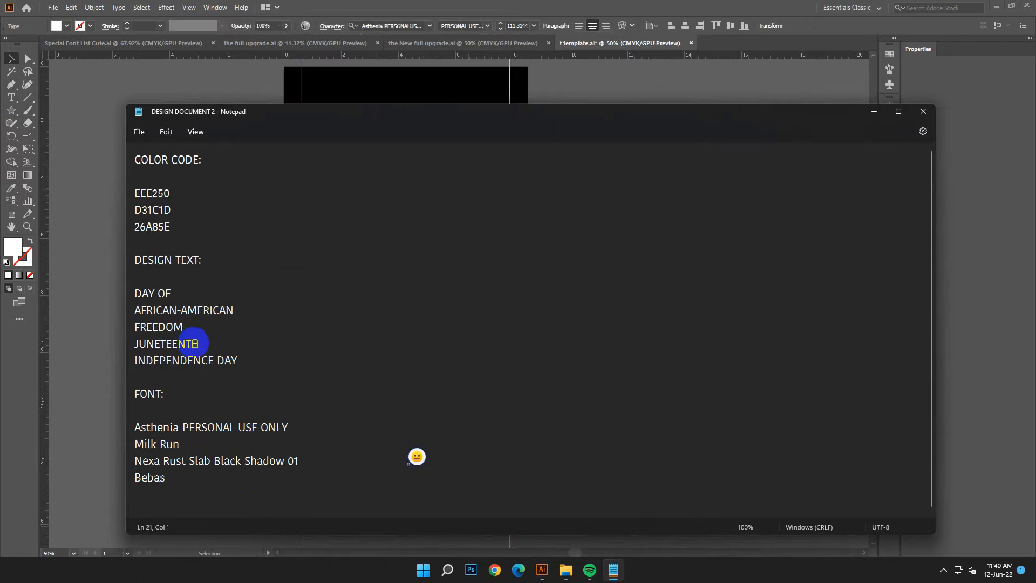
{"action": "left_click_drag", "start_coordinate": [201, 345], "coordinate": [134, 343]}
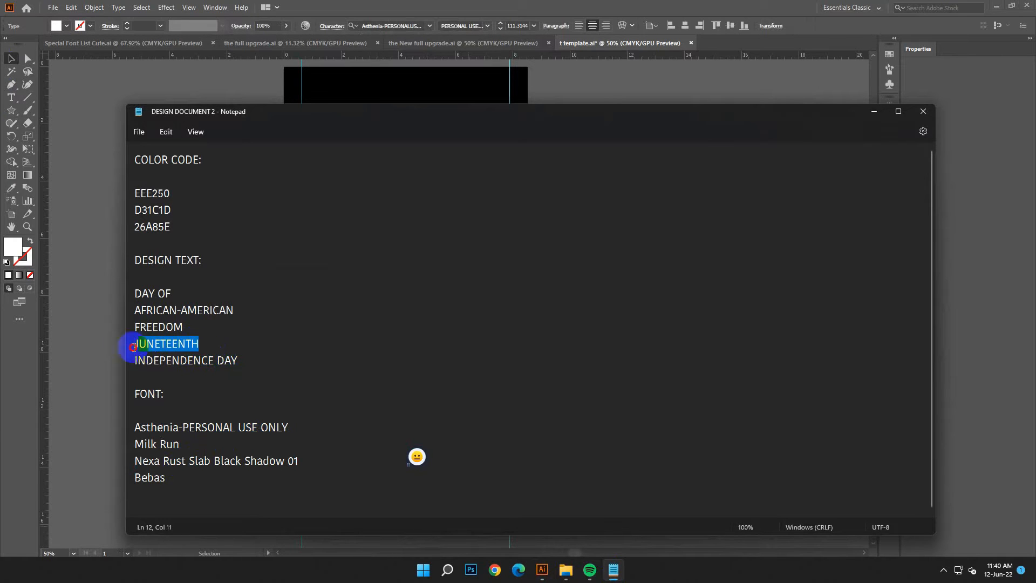
{"action": "right_click", "coordinate": [153, 344]}
{"action": "left_click", "coordinate": [181, 183]}
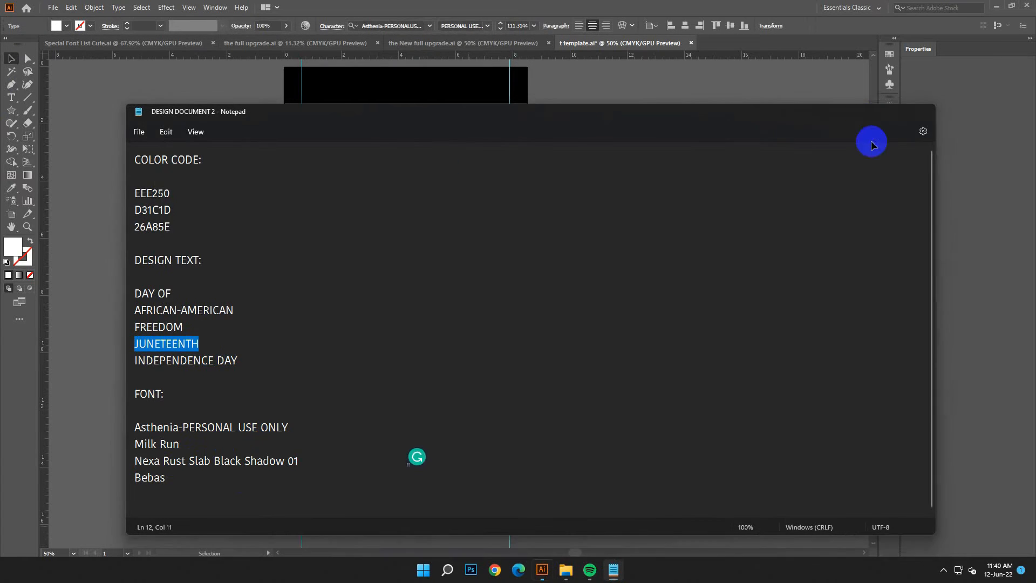
Switch back to Illustrator and replace the wording of the duplicated Day of text with the copied JUNETEENTH.
{"action": "key", "text": "alt+Tab"}
{"action": "left_click", "coordinate": [72, 8]}
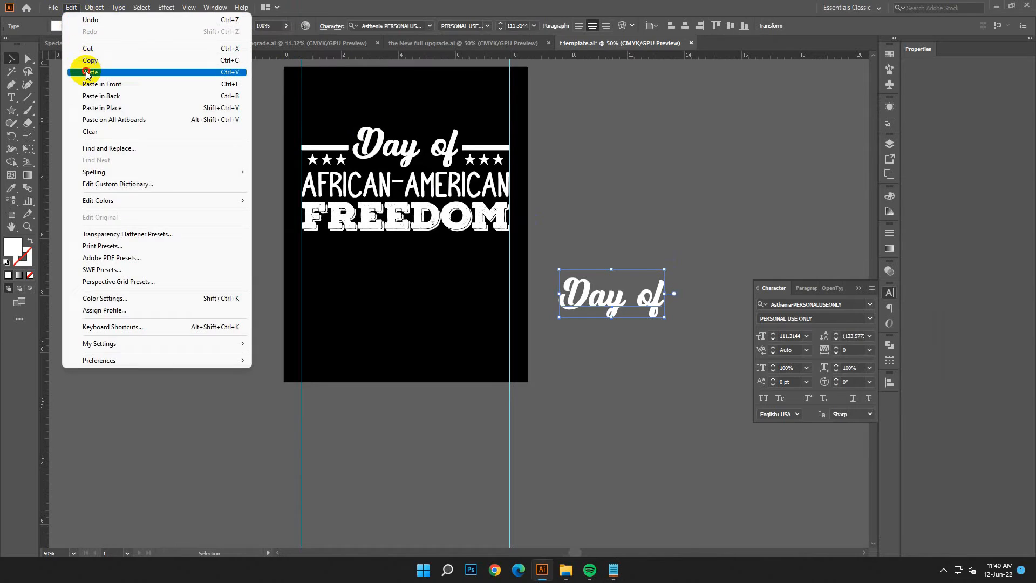
{"action": "left_click", "coordinate": [81, 84]}
{"action": "left_click", "coordinate": [66, 123]}
{"action": "key", "text": "t"}
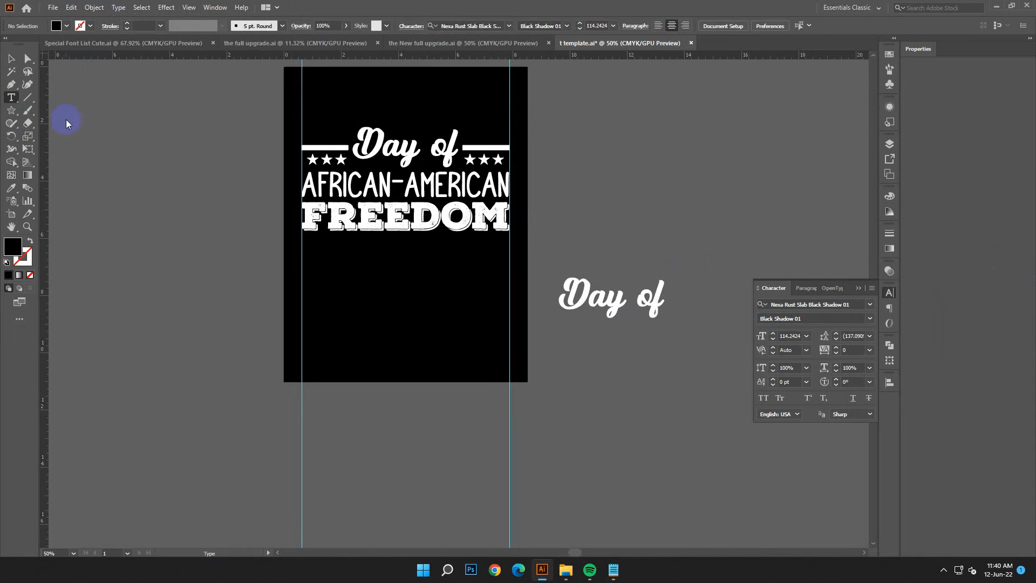
{"action": "left_click_drag", "start_coordinate": [673, 302], "coordinate": [536, 293]}
{"action": "left_click", "coordinate": [71, 8]}
{"action": "left_click", "coordinate": [75, 72]}
{"action": "key", "text": "Escape"}
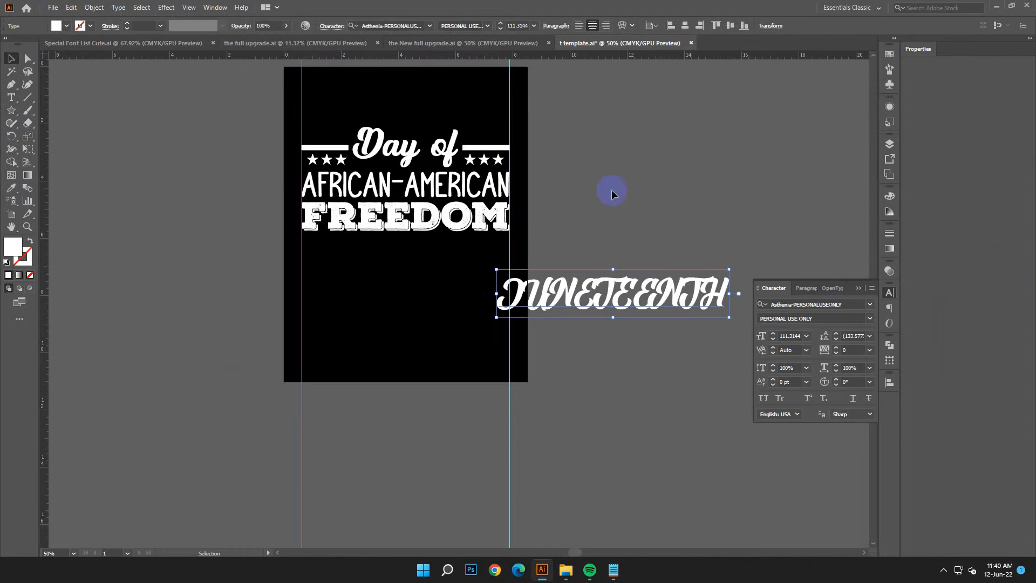
Retype the letters after the initial J in lowercase so the text reads Juneteenth.
{"action": "left_click", "coordinate": [464, 26]}
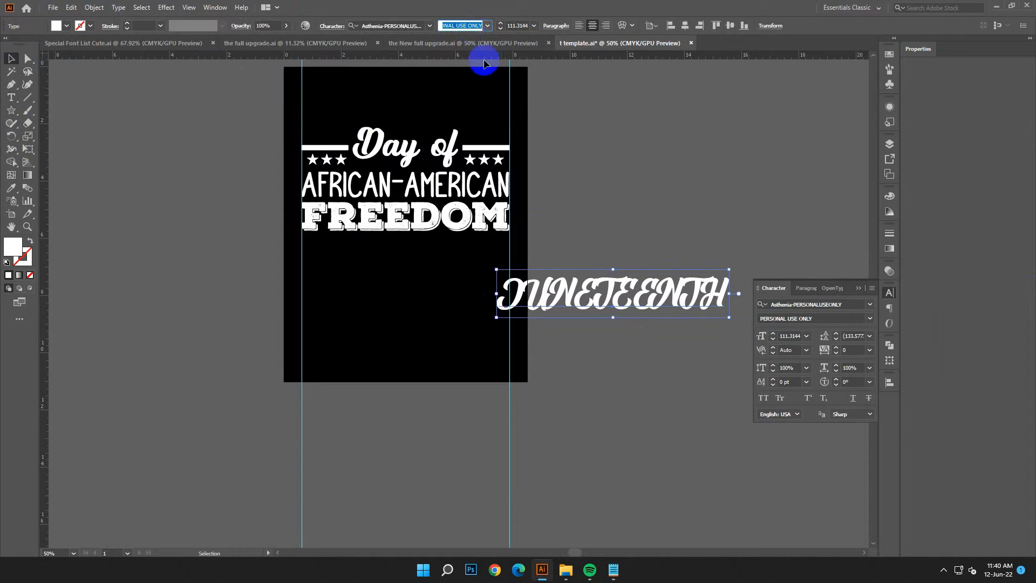
{"action": "left_click", "coordinate": [14, 101]}
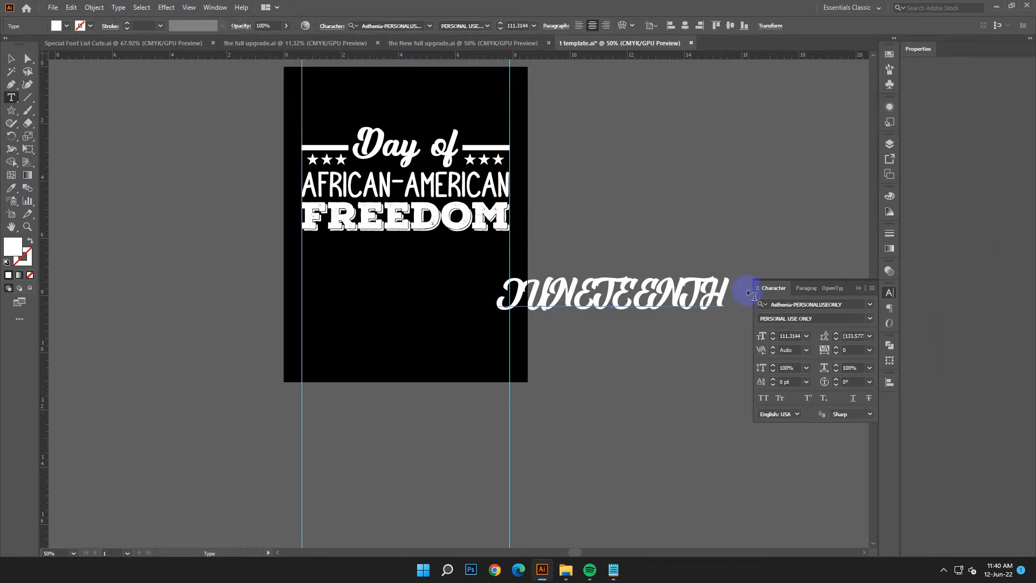
{"action": "left_click", "coordinate": [724, 294]}
{"action": "key", "text": "BackSpace"}
{"action": "key", "text": "BackSpace"}
{"action": "key", "text": "BackSpace"}
{"action": "key", "text": "BackSpace"}
{"action": "key", "text": "BackSpace"}
{"action": "key", "text": "BackSpace"}
{"action": "key", "text": "BackSpace"}
{"action": "key", "text": "BackSpace"}
{"action": "key", "text": "BackSpace"}
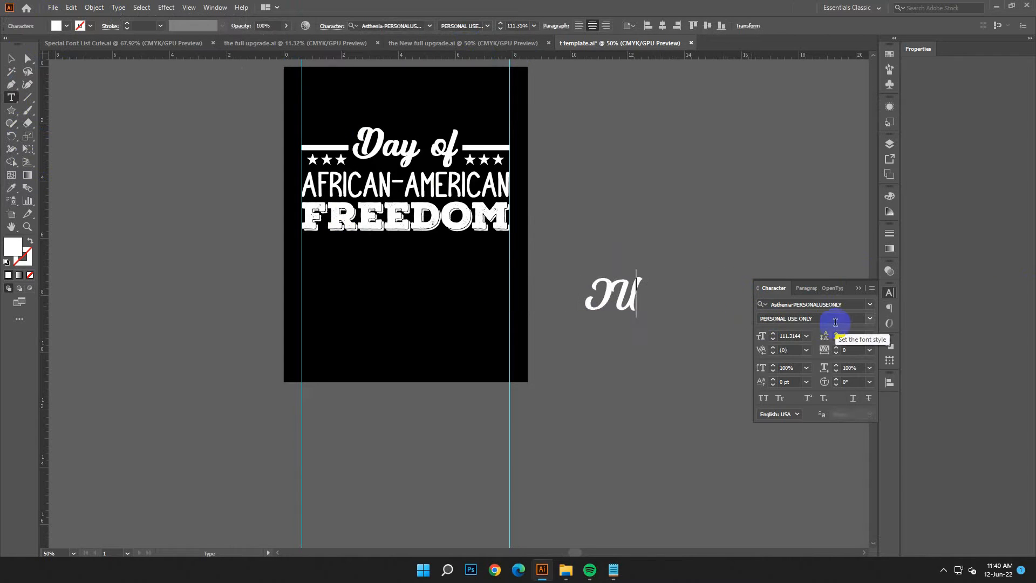
{"action": "type", "text": "uneteenth"}
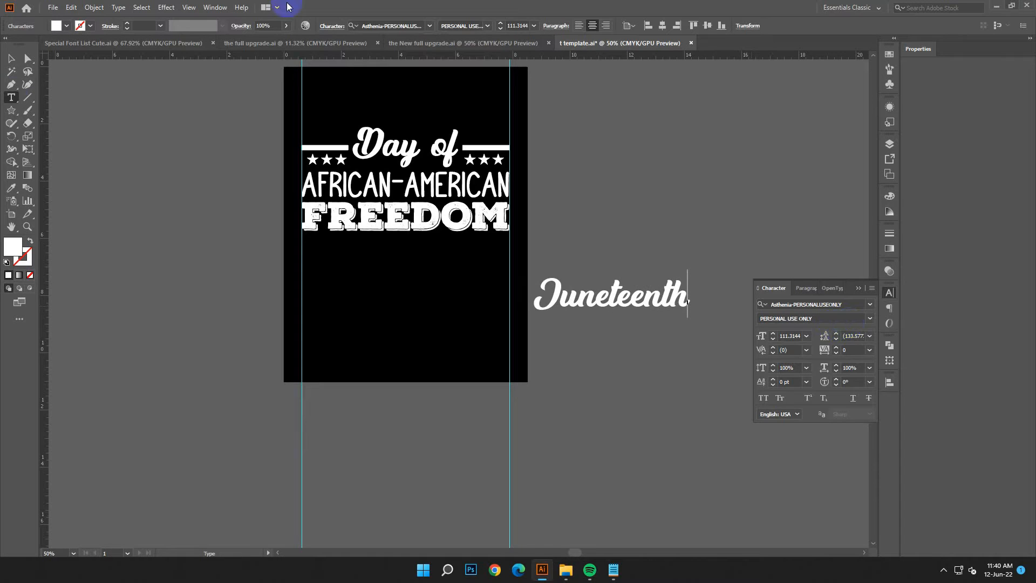
{"action": "key", "text": "Escape"}
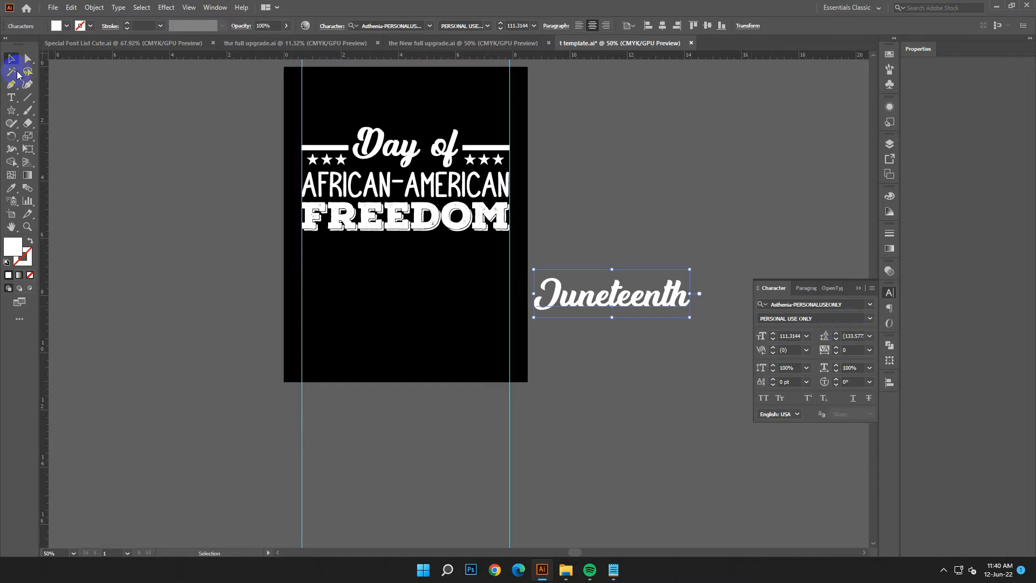
Move Juneteenth onto the artboard below FREEDOM and apply a horizontal Arc warp with a 50% bend.
{"action": "left_click_drag", "start_coordinate": [572, 297], "coordinate": [363, 268]}
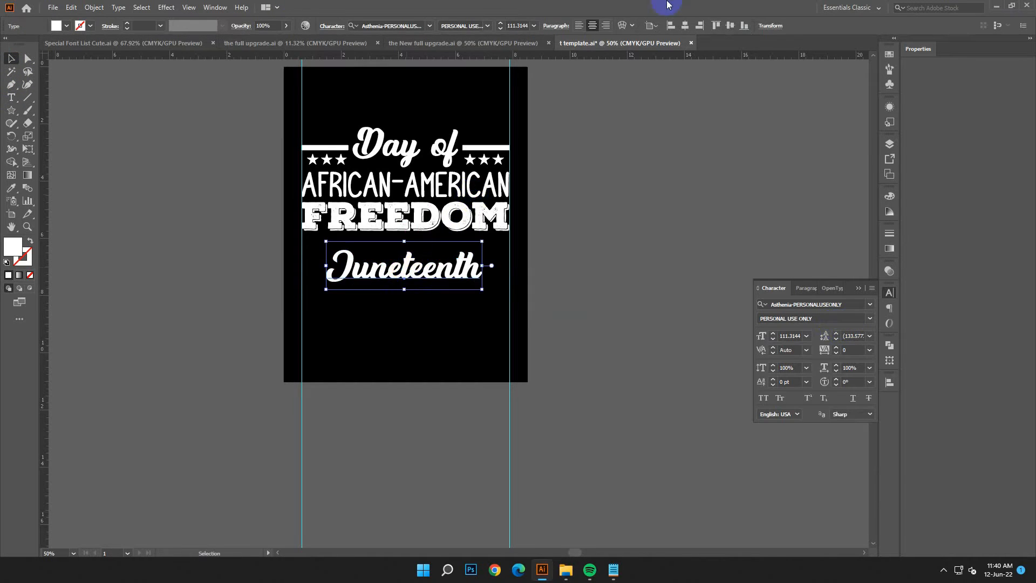
{"action": "left_click", "coordinate": [624, 25]}
{"action": "left_click", "coordinate": [876, 419]}
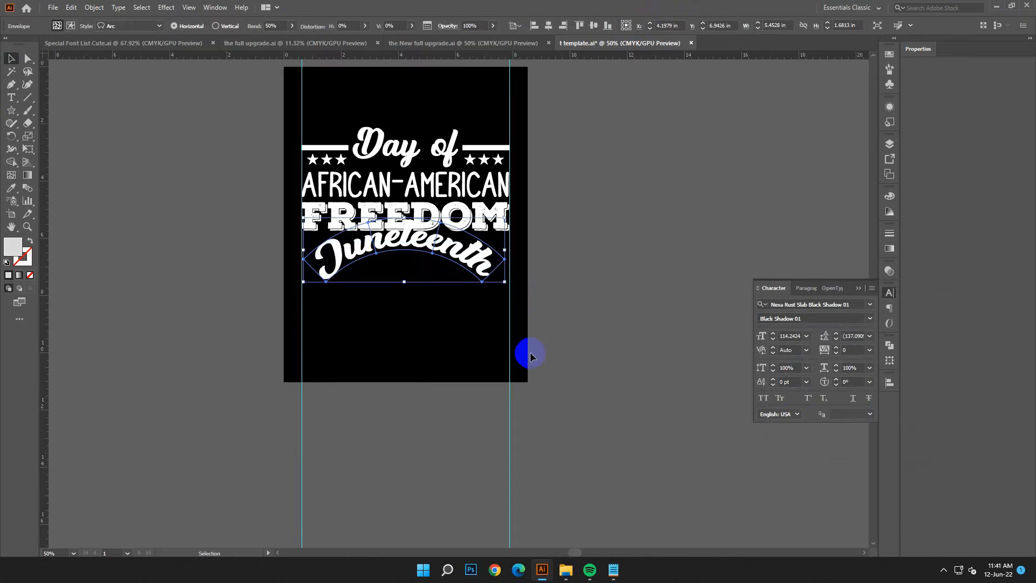
Expand the arc-warped Juneteenth text into editable shapes.
{"action": "left_click", "coordinate": [93, 7]}
{"action": "left_click", "coordinate": [108, 136]}
{"action": "left_click", "coordinate": [477, 351]}
Scale the arched Juneteenth to about 7.24 in wide so it spans the guides, and nudge it down to sit just below FREEDOM.
{"action": "left_click_drag", "start_coordinate": [437, 250], "coordinate": [425, 265]}
{"action": "left_click_drag", "start_coordinate": [316, 262], "coordinate": [297, 261]}
{"action": "left_click_drag", "start_coordinate": [501, 278], "coordinate": [511, 269]}
{"action": "key", "text": "Down"}
{"action": "key", "text": "Down"}
{"action": "key", "text": "Down"}
{"action": "key", "text": "Down"}
{"action": "key", "text": "Down"}
{"action": "key", "text": "Down"}
{"action": "key", "text": "Down"}
{"action": "key", "text": "Down"}
{"action": "key", "text": "Down"}
{"action": "key", "text": "Down"}
{"action": "key", "text": "Down"}
{"action": "key", "text": "Down"}
{"action": "key", "text": "Down"}
{"action": "key", "text": "Down"}
{"action": "key", "text": "Down"}
{"action": "key", "text": "Down"}
{"action": "key", "text": "Down"}
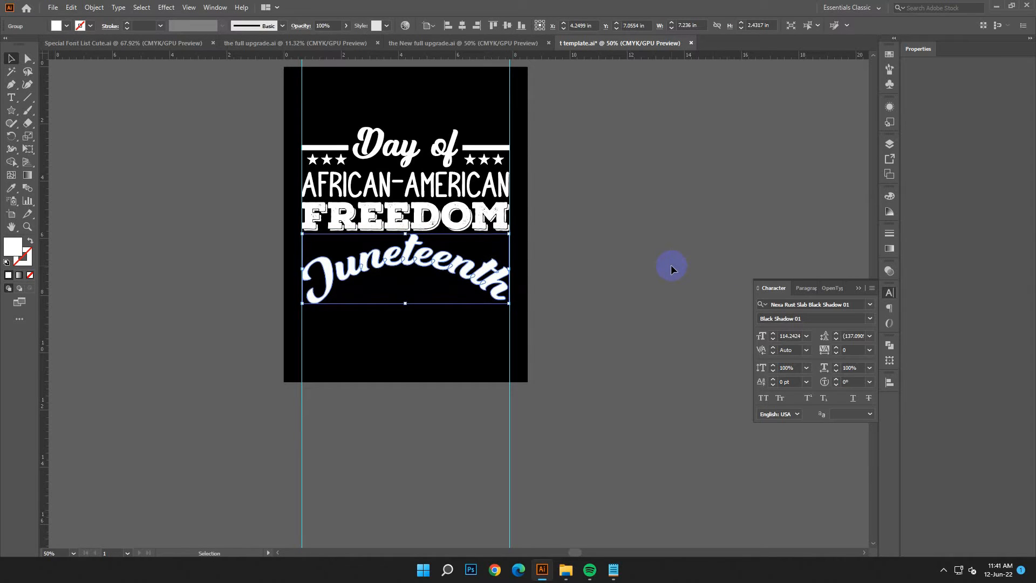
{"action": "key", "text": "Down"}
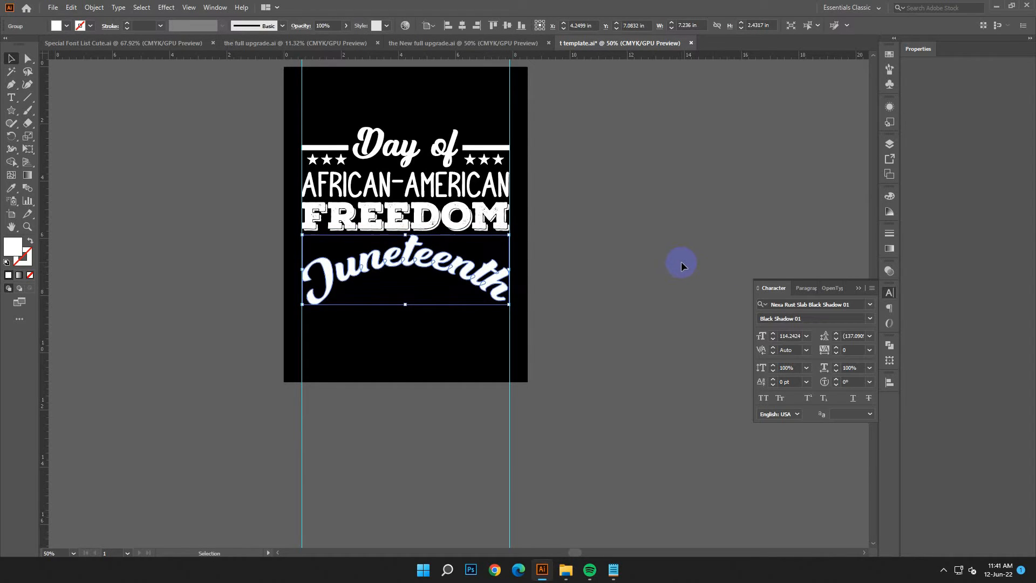
{"action": "left_click", "coordinate": [681, 263]}
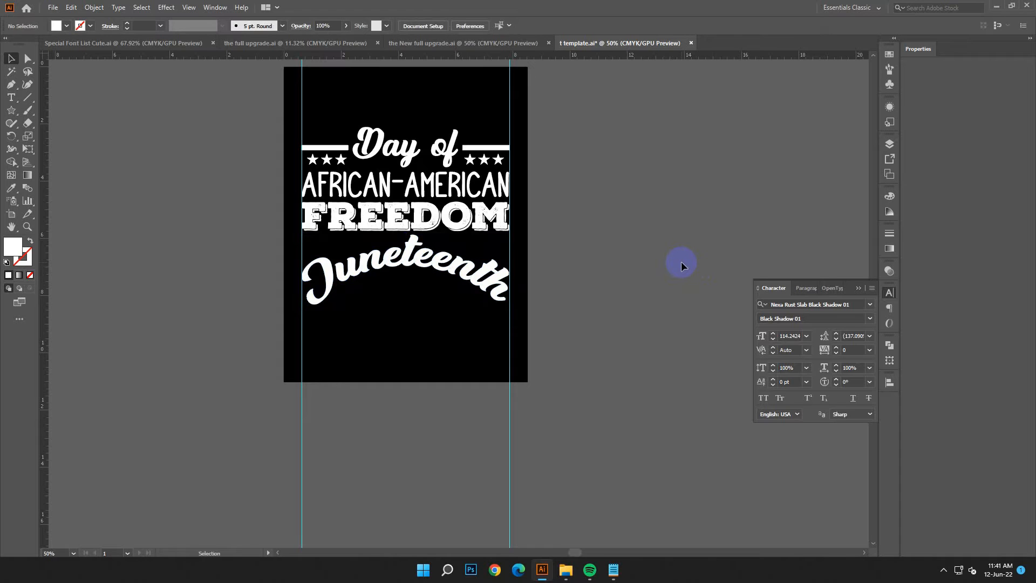
Turn off Smart Guides and start a Pen path on the left vertical guide just below FREEDOM.
{"action": "key", "text": "ctrl+equal"}
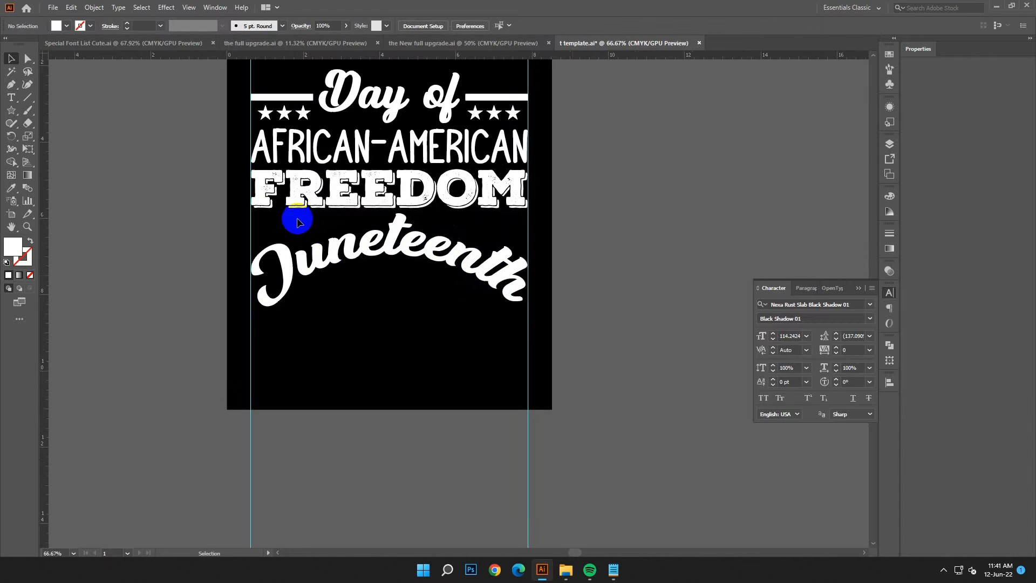
{"action": "left_click_drag", "start_coordinate": [297, 221], "coordinate": [470, 266]}
{"action": "left_click", "coordinate": [597, 325]}
{"action": "left_click_drag", "start_coordinate": [597, 325], "coordinate": [619, 326]}
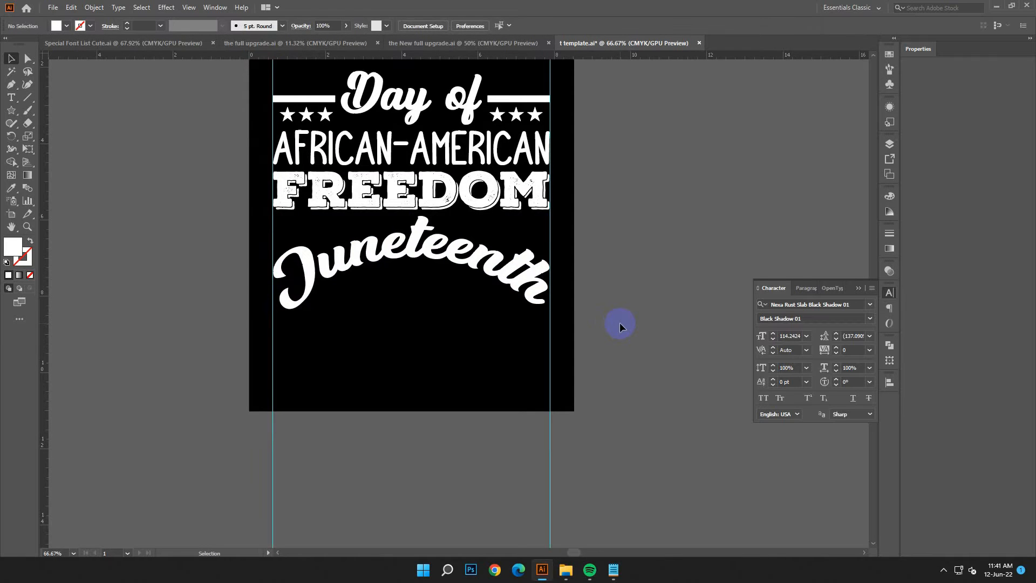
{"action": "key", "text": "ctrl+equal"}
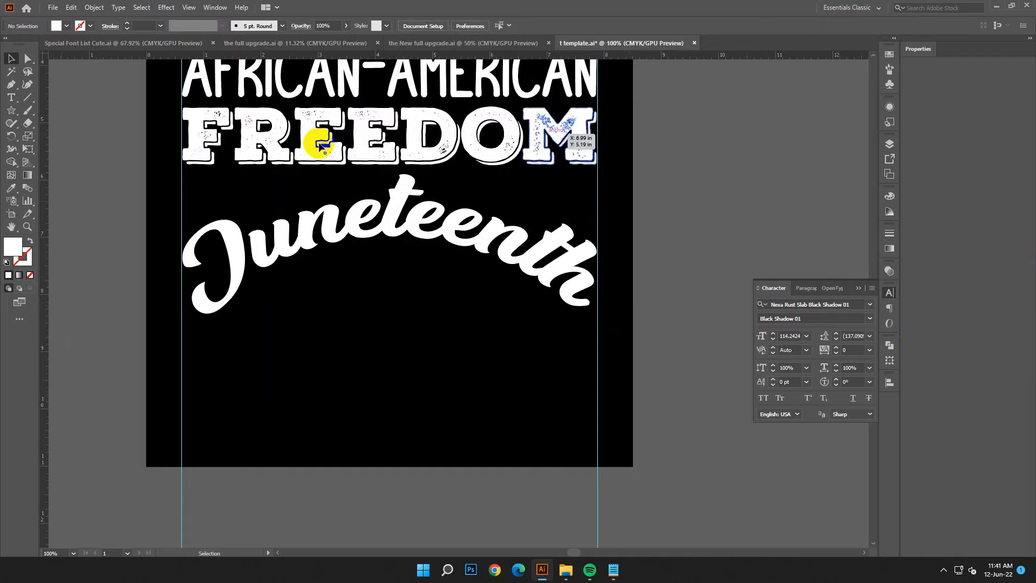
{"action": "left_click", "coordinate": [11, 85]}
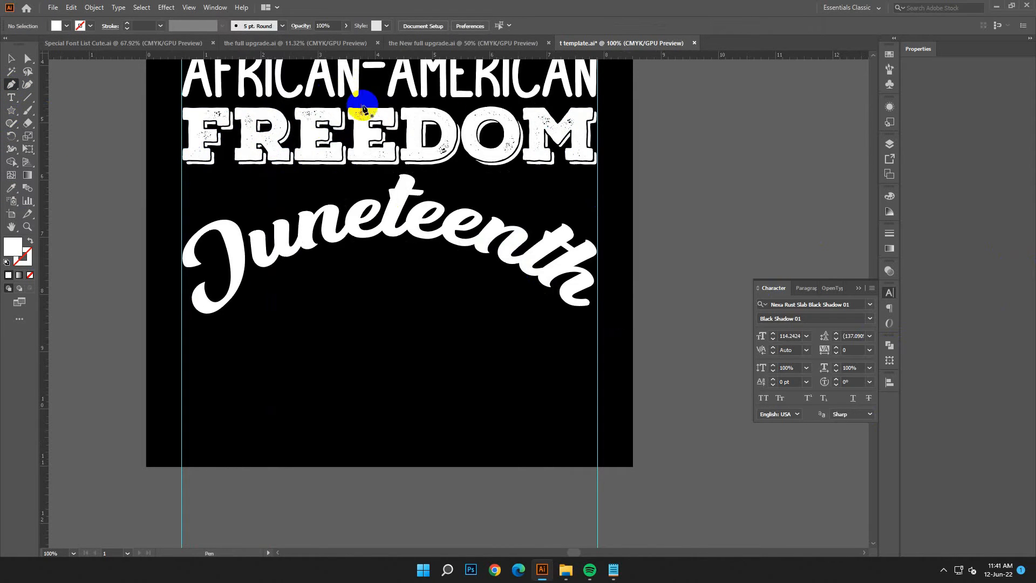
{"action": "left_click", "coordinate": [189, 7]}
{"action": "left_click", "coordinate": [229, 360]}
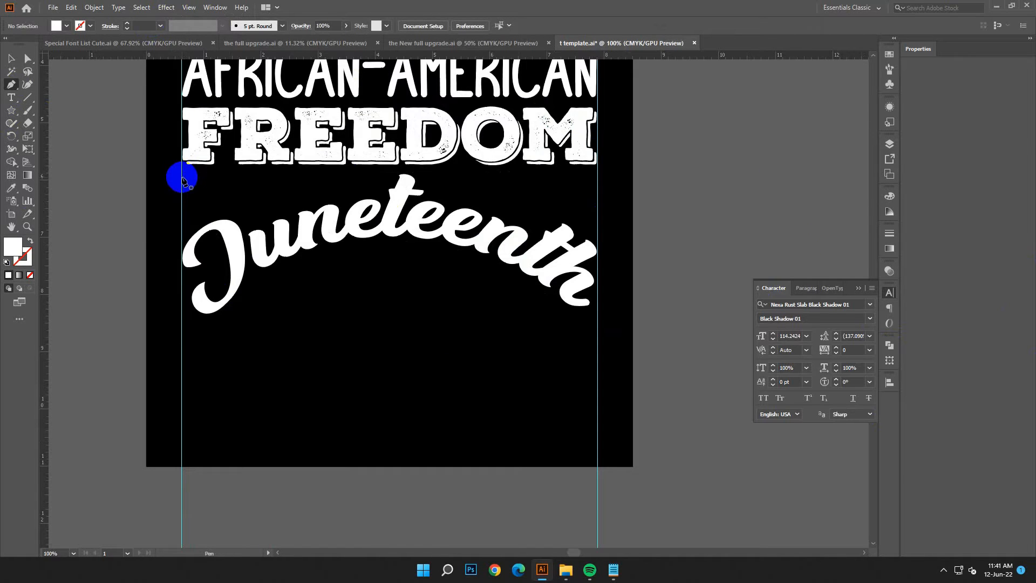
{"action": "left_click", "coordinate": [181, 177]}
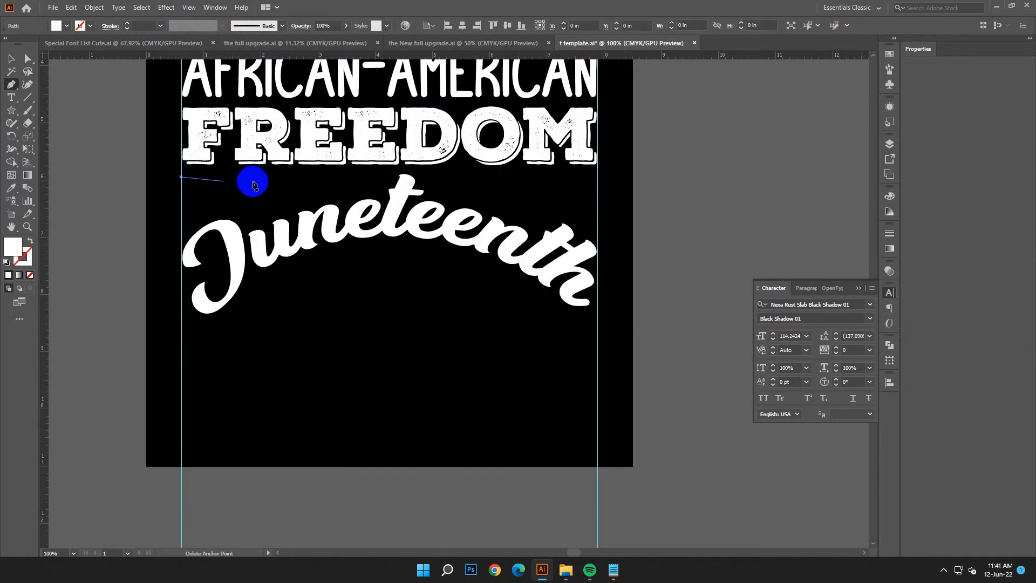
{"action": "left_click", "coordinate": [282, 178]}
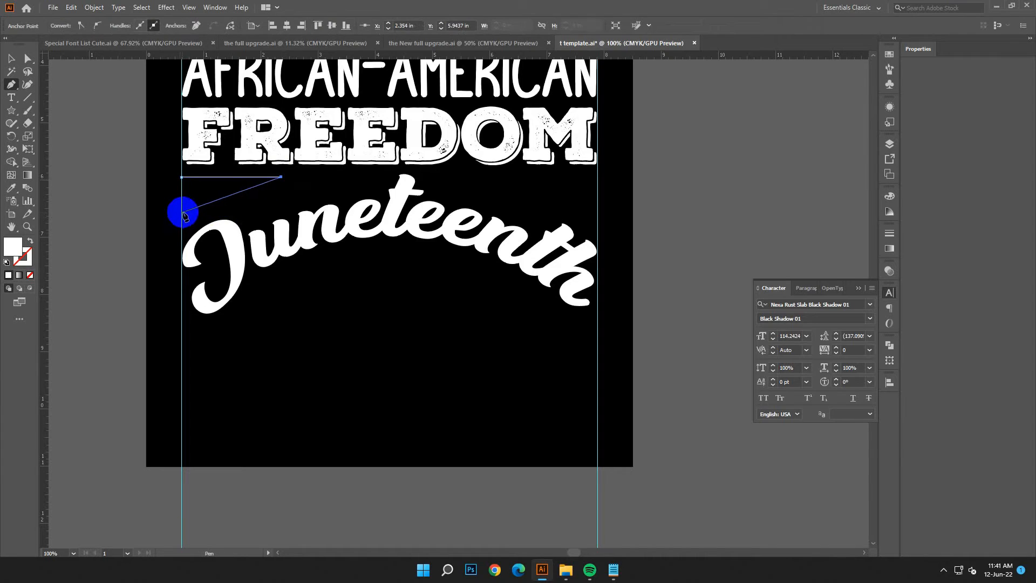
{"action": "left_click", "coordinate": [71, 7]}
{"action": "left_click", "coordinate": [89, 18]}
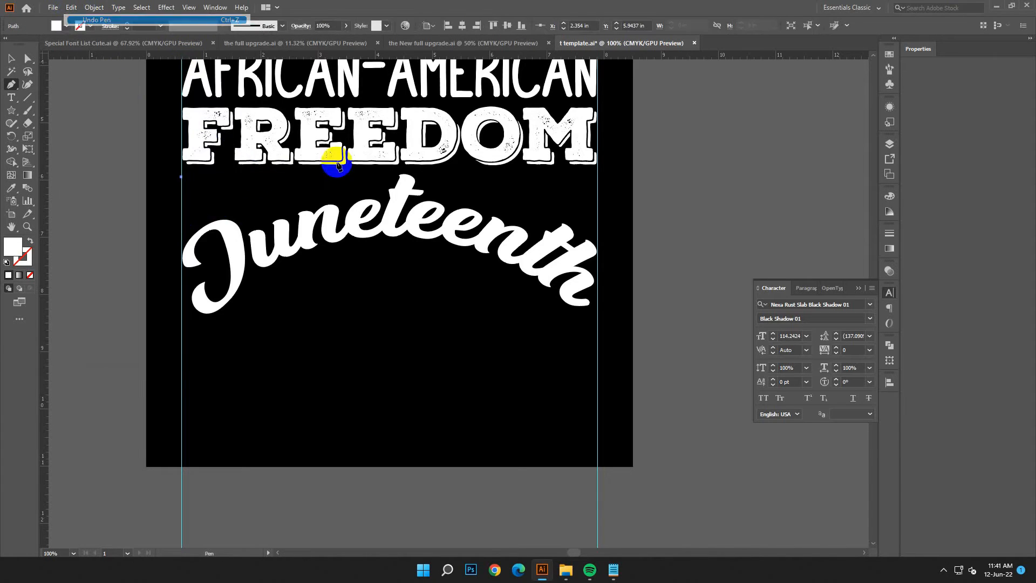
Complete a closed white wedge above the J of Juneteenth, with a straight top edge about 1.2 in long and a curved underside.
{"action": "left_click", "coordinate": [252, 178]}
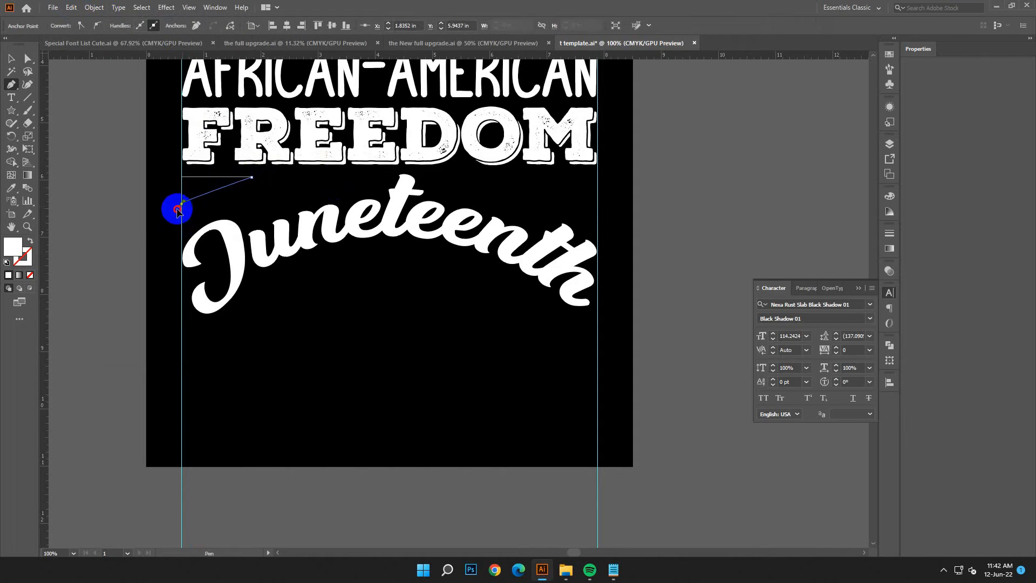
{"action": "left_click_drag", "start_coordinate": [152, 223], "coordinate": [151, 223]}
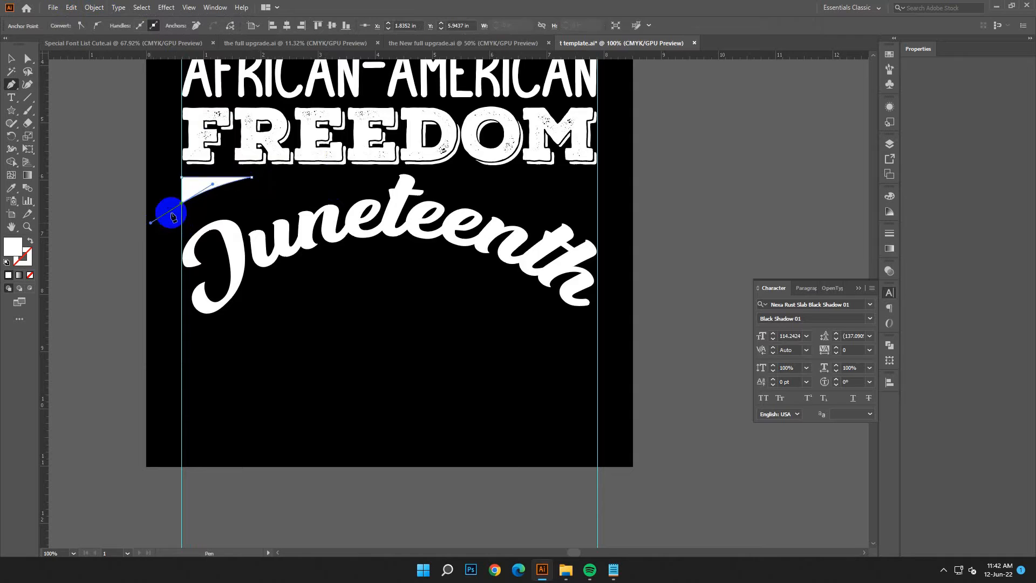
{"action": "left_click", "coordinate": [182, 204]}
{"action": "left_click", "coordinate": [182, 178]}
{"action": "key", "text": "v"}
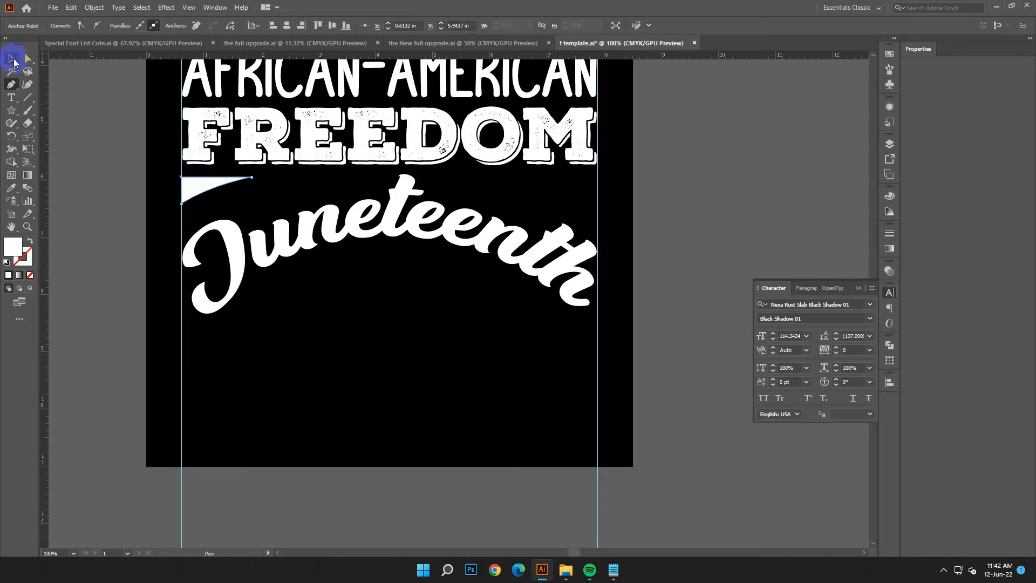
{"action": "right_click", "coordinate": [330, 257]}
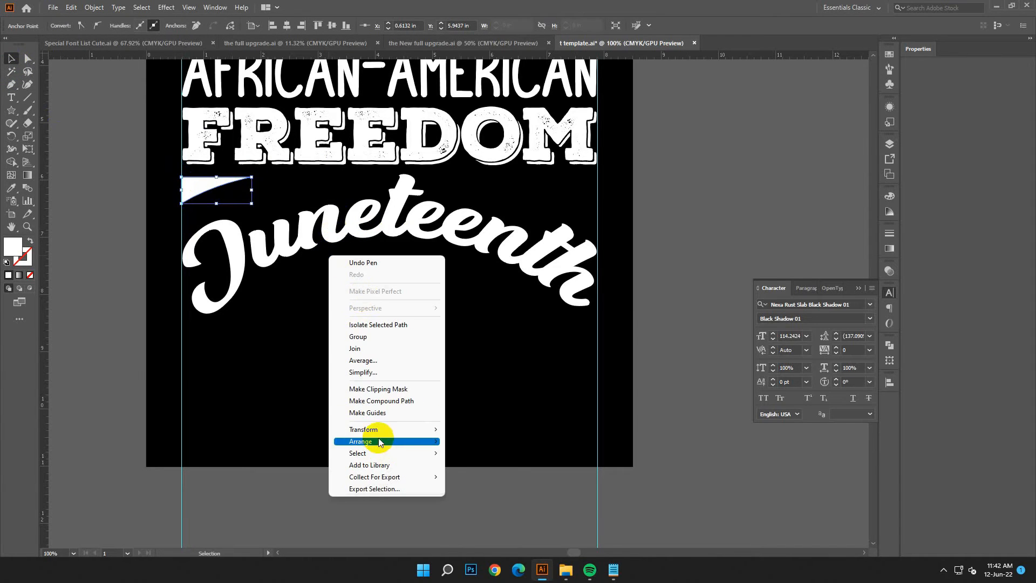
{"action": "left_click", "coordinate": [102, 298]}
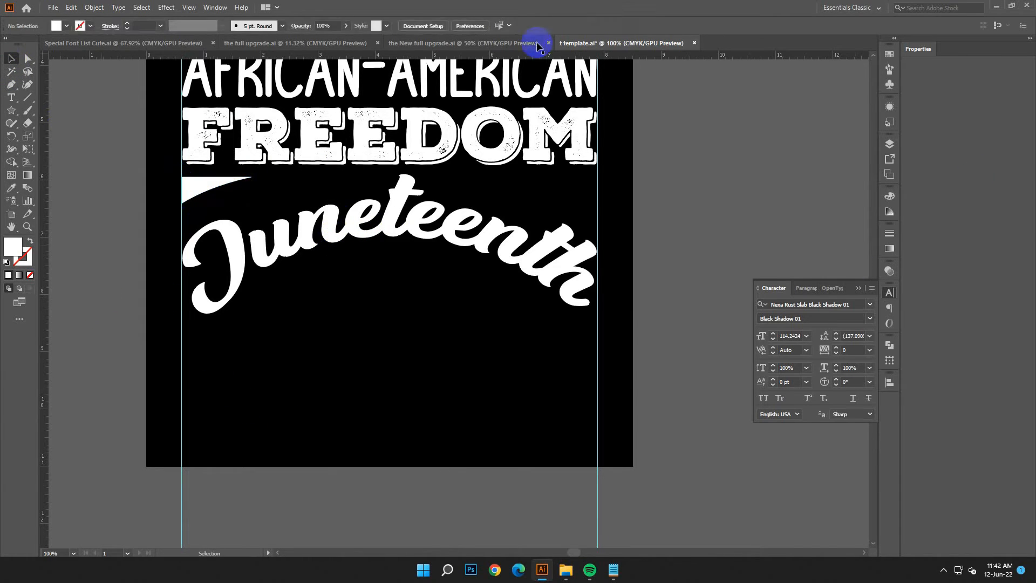
Turn Smart Guides back on and undo the Pen anchor placed on the left guide below the wedge.
{"action": "left_click", "coordinate": [181, 223]}
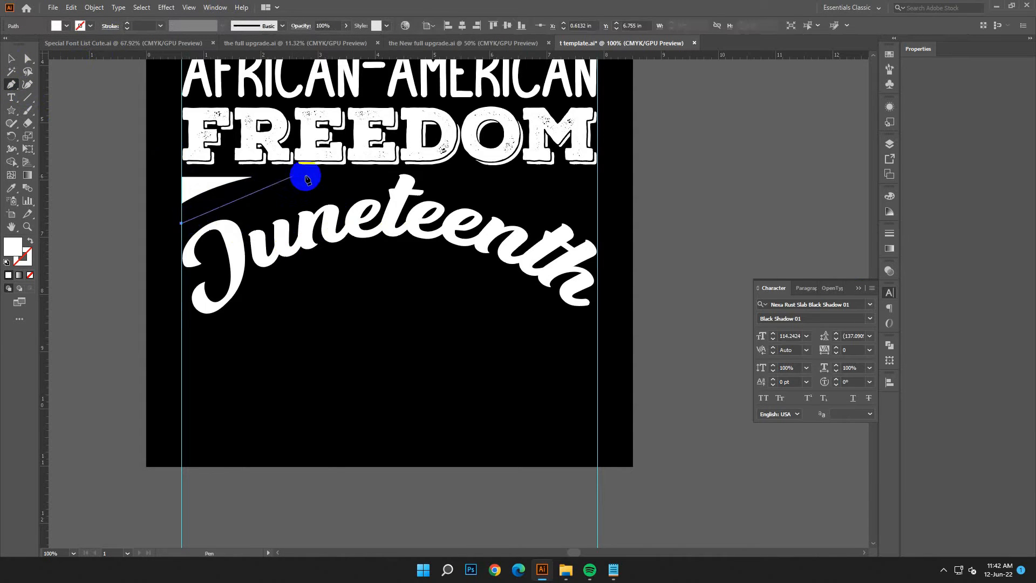
{"action": "left_click", "coordinate": [190, 7]}
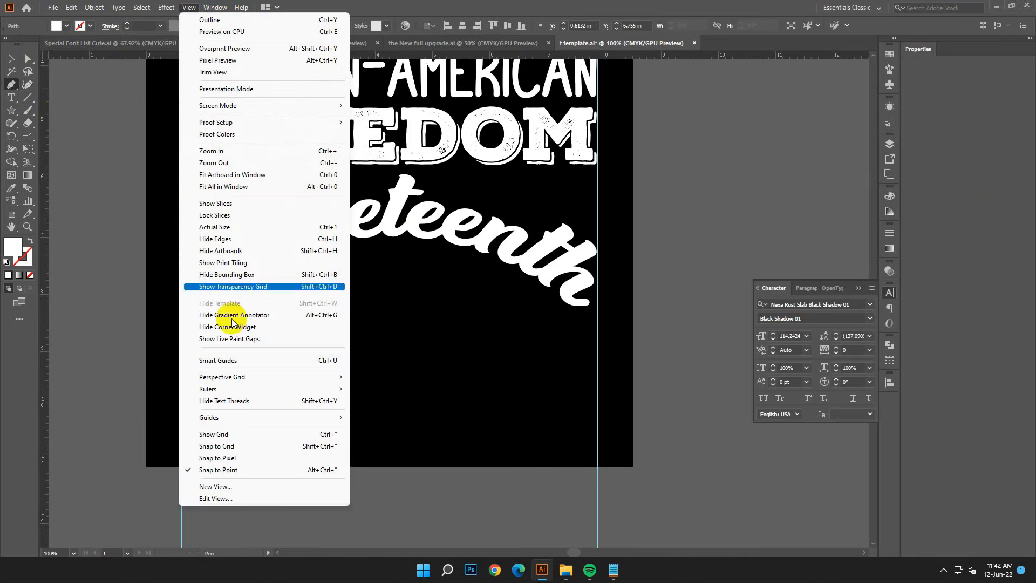
{"action": "left_click", "coordinate": [220, 358]}
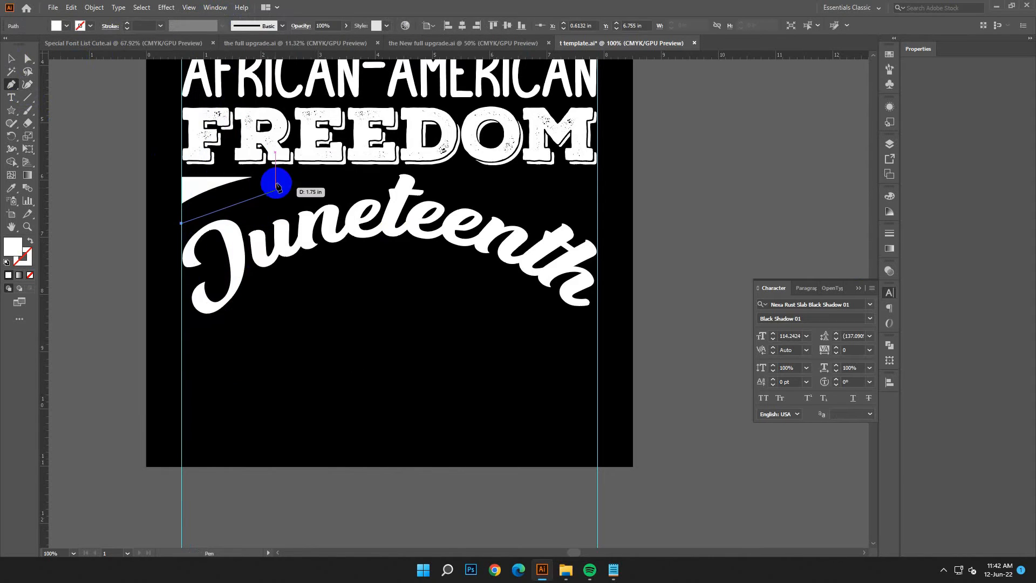
{"action": "left_click", "coordinate": [72, 8]}
{"action": "left_click", "coordinate": [209, 220]}
Draw an open curved Pen path about 2.78 in wide beneath the wedge, with a white stroke and no fill.
{"action": "left_click", "coordinate": [172, 230]}
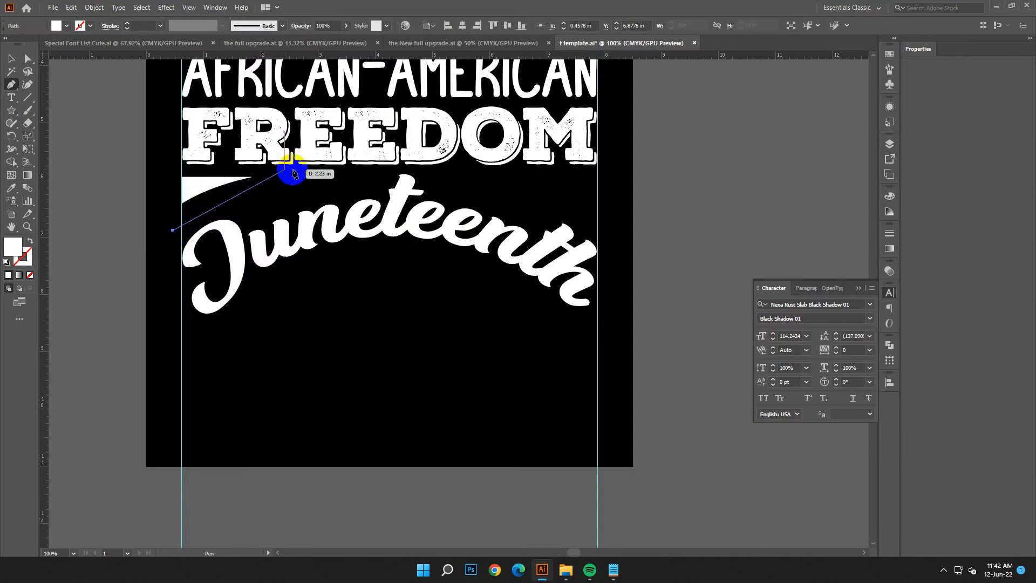
{"action": "mouse_move", "coordinate": [328, 171]}
{"action": "left_mouse_down"}
{"action": "mouse_move", "coordinate": [370, 157]}
{"action": "mouse_move", "coordinate": [444, 157]}
{"action": "left_mouse_up"}
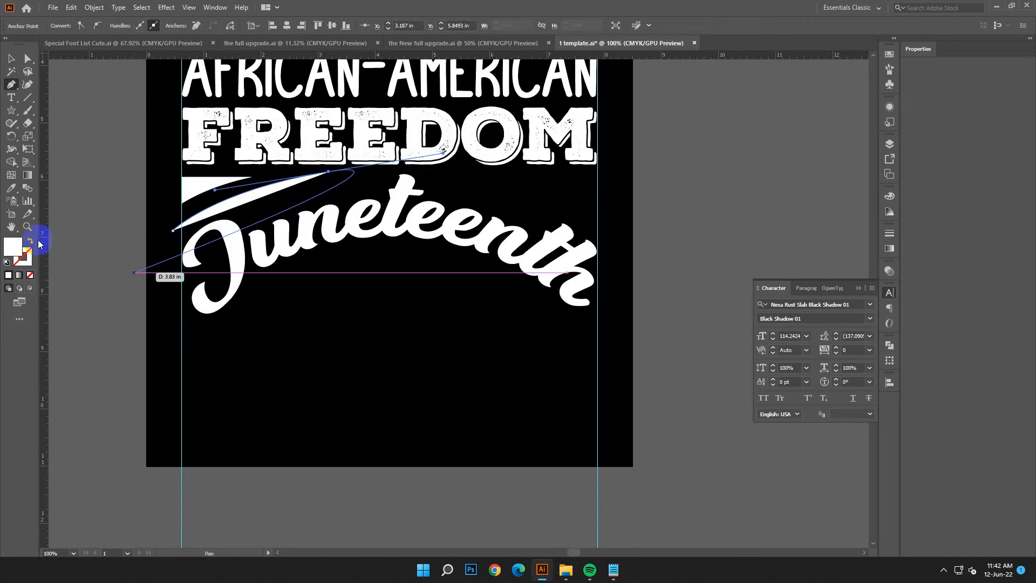
{"action": "left_click", "coordinate": [30, 241]}
{"action": "left_click", "coordinate": [11, 58]}
{"action": "left_click", "coordinate": [267, 197]}
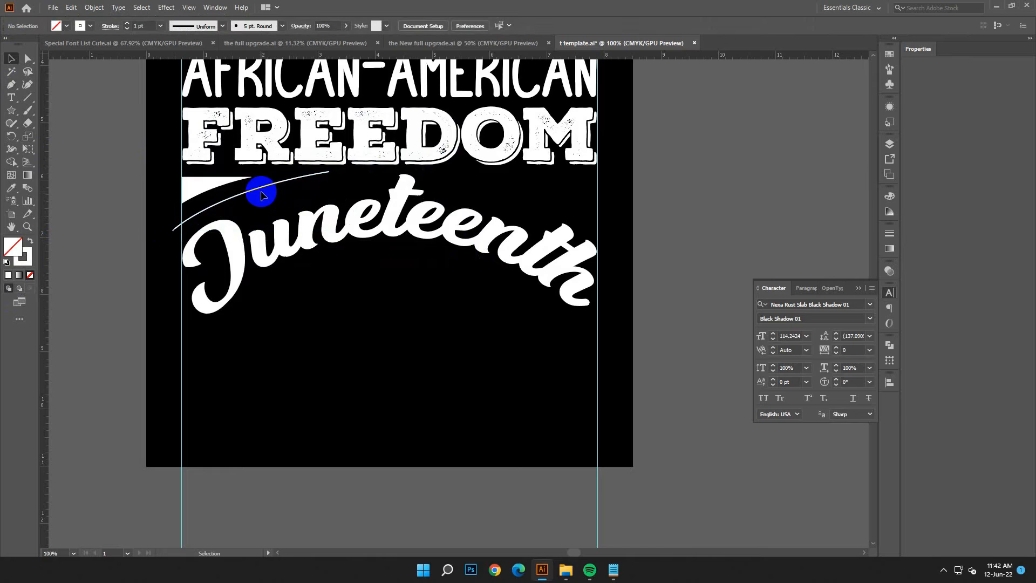
Set the curved line's stroke to 3 pt and expand its fill and stroke into a shape.
{"action": "left_click", "coordinate": [260, 189]}
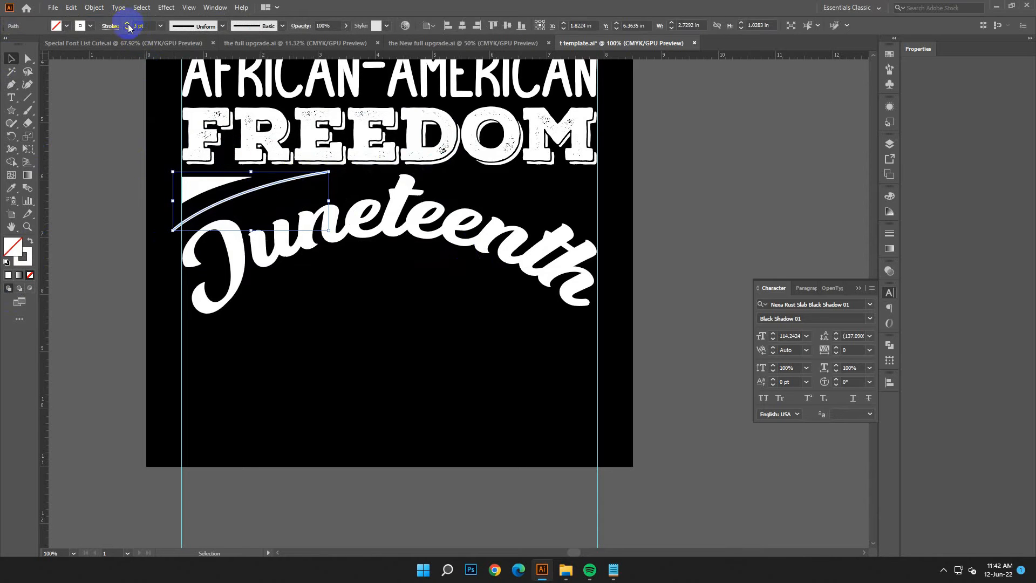
{"action": "left_click", "coordinate": [94, 7]}
{"action": "left_click", "coordinate": [108, 134]}
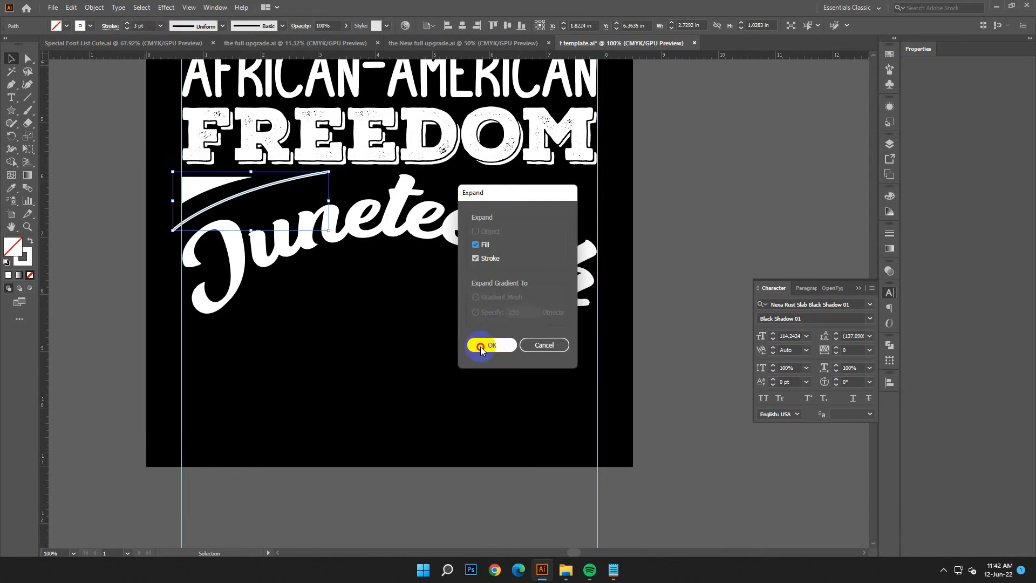
{"action": "left_click", "coordinate": [481, 349]}
{"action": "left_click", "coordinate": [497, 346]}
Draw a rectangle ending at the left guide and use Shape Builder to trim off the curved line's end outside the guide.
{"action": "left_click_drag", "start_coordinate": [11, 118], "coordinate": [43, 106]}
{"action": "mouse_move", "coordinate": [158, 168]}
{"action": "left_mouse_down"}
{"action": "mouse_move", "coordinate": [182, 248]}
{"action": "mouse_move", "coordinate": [190, 229]}
{"action": "mouse_move", "coordinate": [174, 301]}
{"action": "left_mouse_up"}
{"action": "left_click", "coordinate": [11, 58]}
{"action": "left_click", "coordinate": [144, 201]}
{"action": "left_click", "coordinate": [11, 162]}
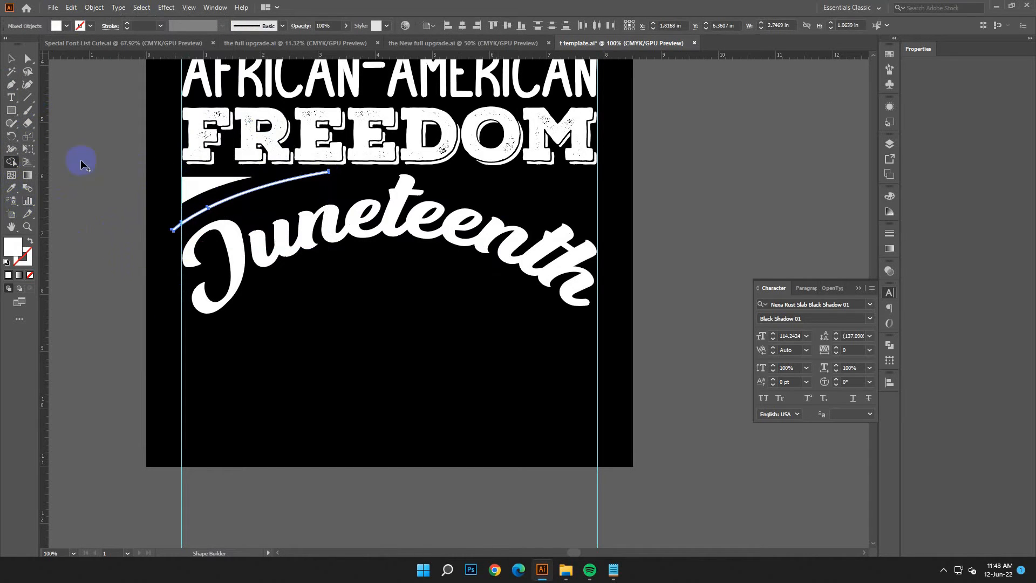
{"action": "left_click", "coordinate": [70, 9]}
{"action": "left_click", "coordinate": [215, 172]}
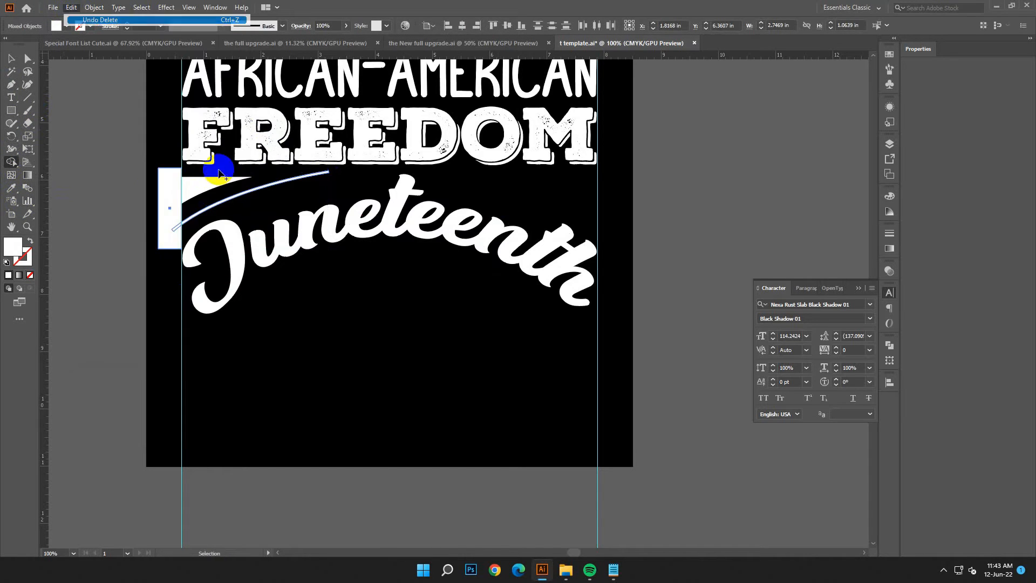
{"action": "left_click", "coordinate": [176, 226], "text": "alt"}
Cover the curved line's upper end with a rectangle about 4.08 by 0.65 in and trim it level with the wedge's top edge.
{"action": "key", "text": "ctrl+shift+a"}
{"action": "left_click", "coordinate": [11, 110]}
{"action": "left_click_drag", "start_coordinate": [138, 141], "coordinate": [371, 174]}
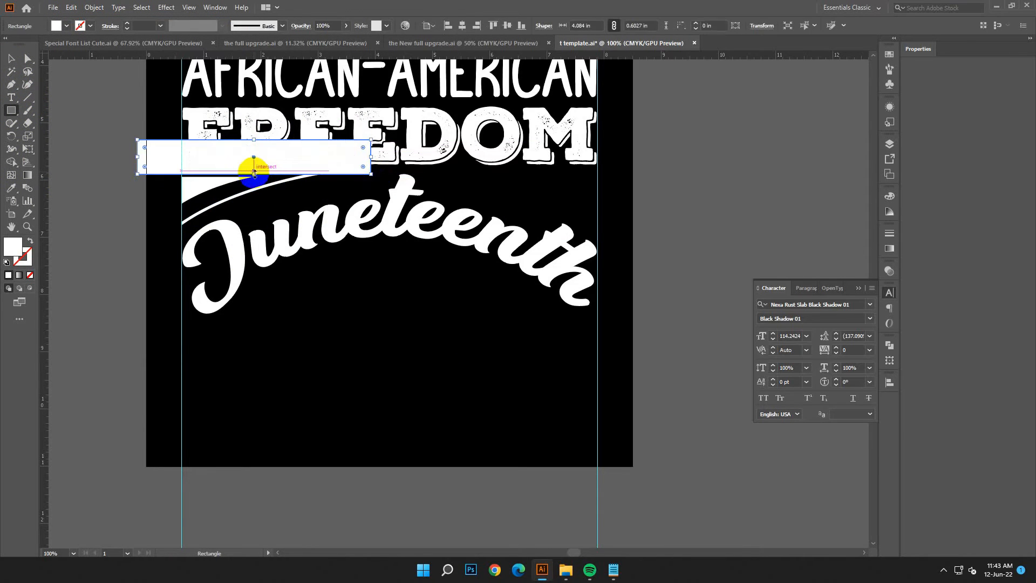
{"action": "left_click_drag", "start_coordinate": [255, 176], "coordinate": [255, 179]}
{"action": "key", "text": "v"}
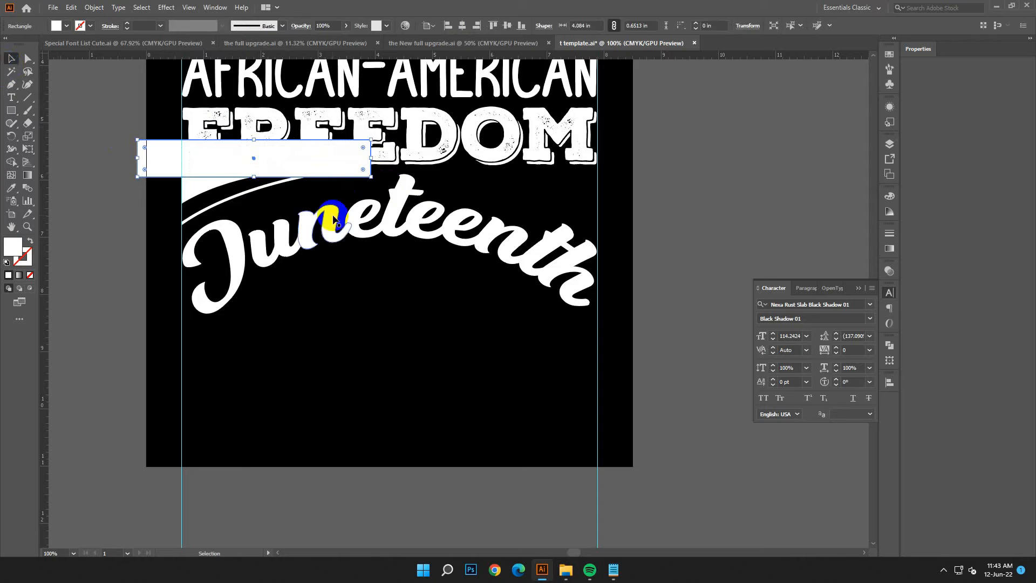
{"action": "left_click", "coordinate": [296, 175], "text": "shift"}
{"action": "left_click", "coordinate": [14, 162]}
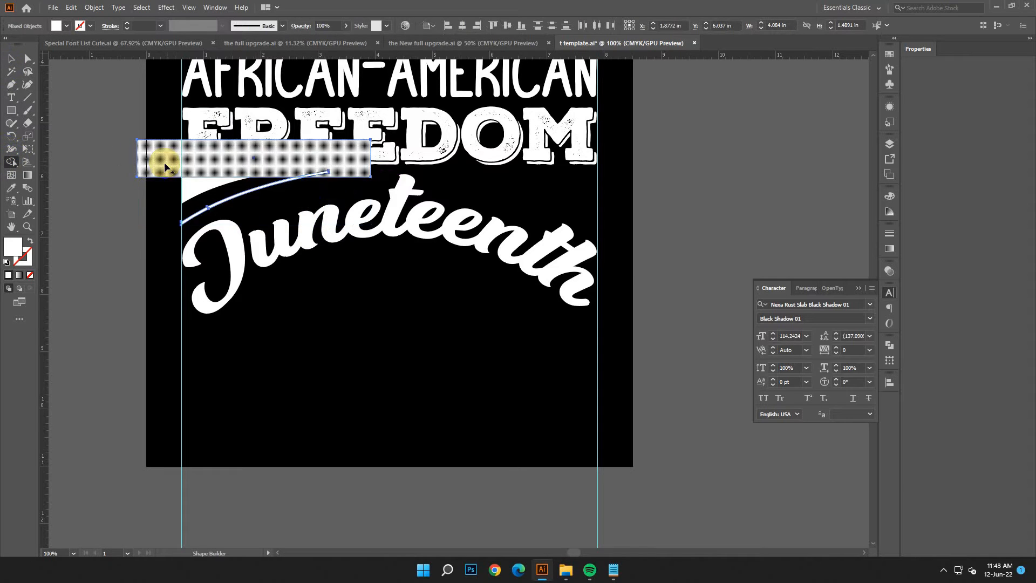
{"action": "left_click", "coordinate": [322, 176], "text": "alt"}
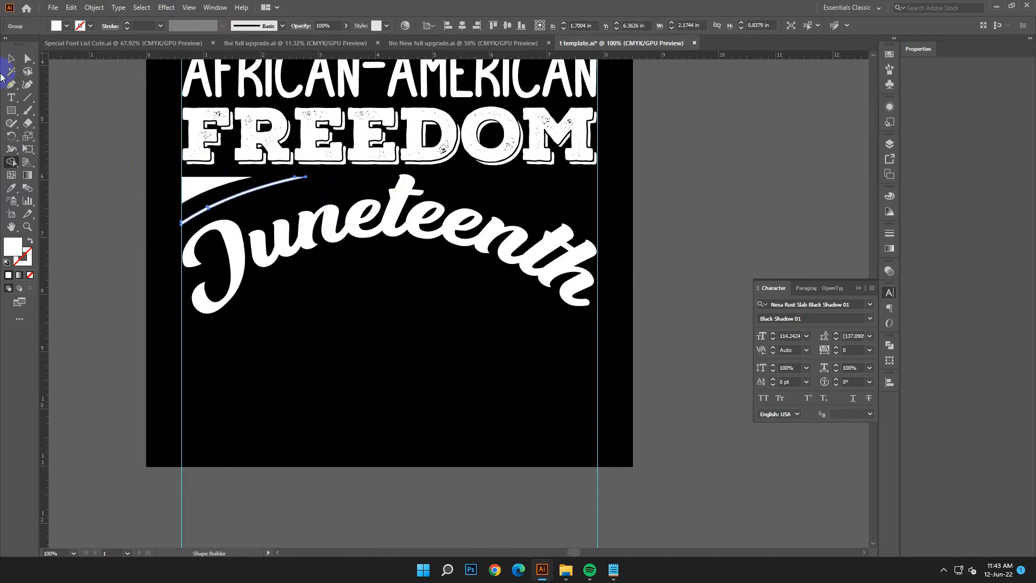
Reflect a copy of the wedge and curved line across the vertical axis and place it against the right guide.
{"action": "left_click", "coordinate": [75, 216]}
{"action": "left_click", "coordinate": [218, 188], "text": "shift"}
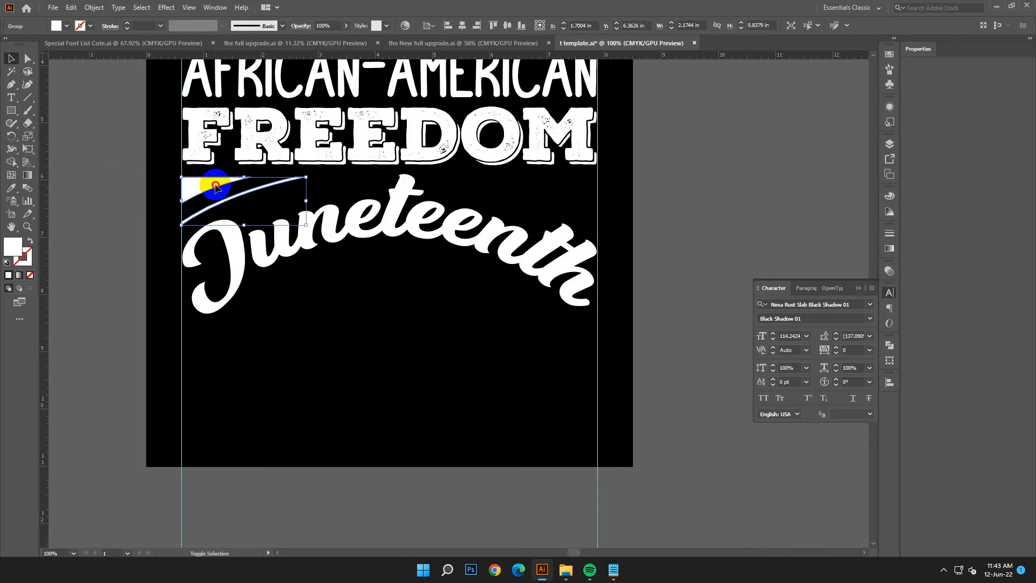
{"action": "right_click", "coordinate": [205, 187]}
{"action": "mouse_move", "coordinate": [254, 313]}
{"action": "left_click", "coordinate": [410, 355]}
{"action": "left_click", "coordinate": [667, 283]}
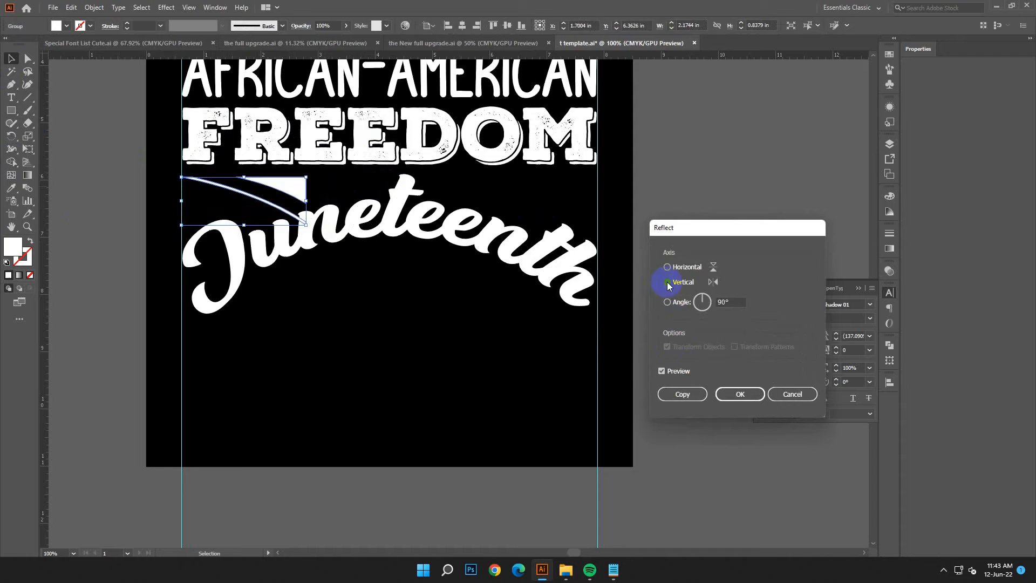
{"action": "left_click", "coordinate": [683, 394]}
{"action": "left_click_drag", "start_coordinate": [307, 222], "coordinate": [592, 226]}
{"action": "left_click", "coordinate": [651, 229]}
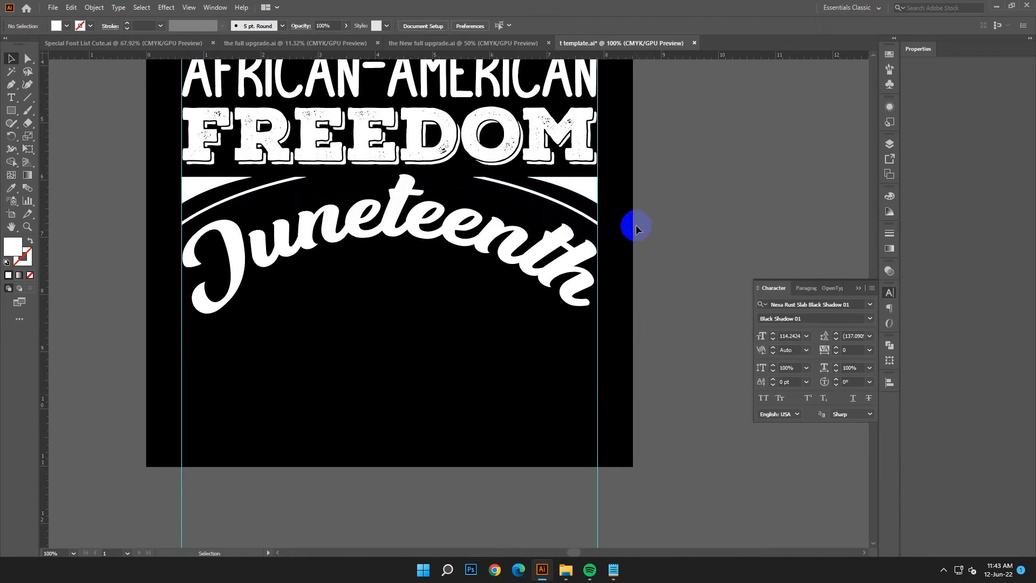
Draw a small white star about 0.52 in wide above the Day of line.
{"action": "scroll", "coordinate": [481, 387], "scroll_direction": "down", "scroll_amount": 1}
{"action": "key", "text": "ctrl+minus"}
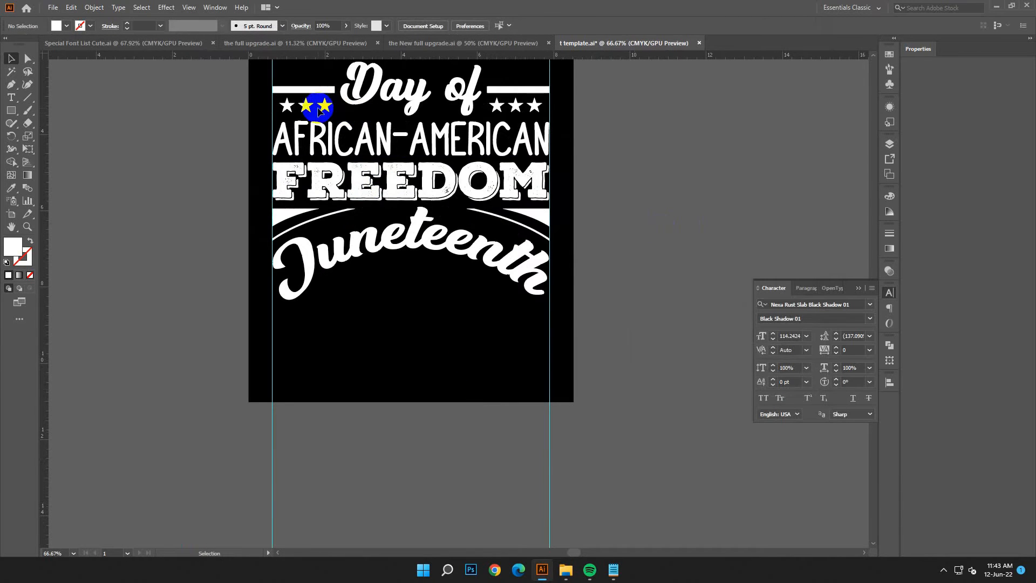
{"action": "left_click", "coordinate": [389, 273]}
{"action": "left_click_drag", "start_coordinate": [8, 120], "coordinate": [60, 164]}
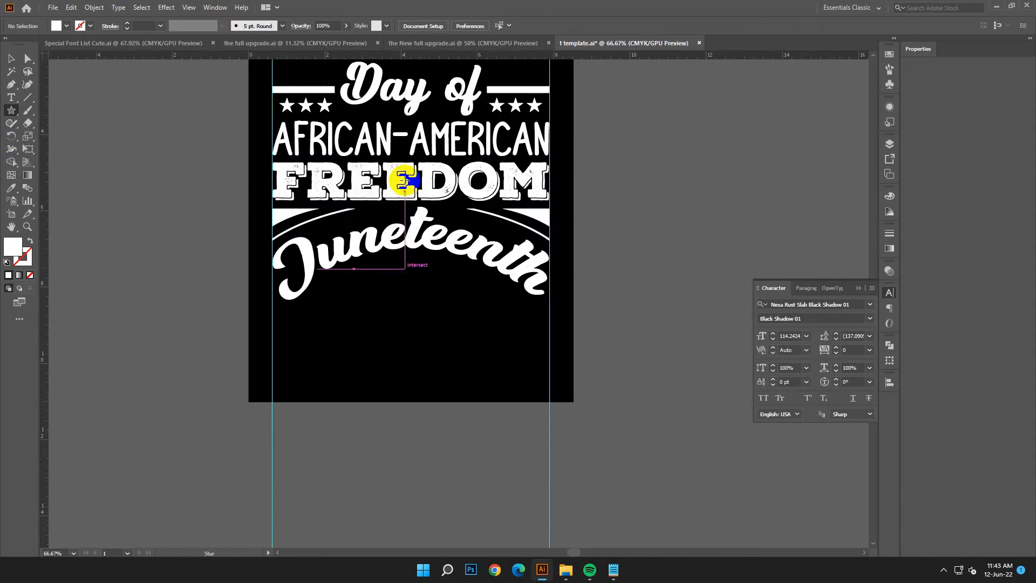
{"action": "scroll", "coordinate": [404, 181], "scroll_direction": "up", "scroll_amount": 3}
{"action": "left_click_drag", "start_coordinate": [407, 143], "coordinate": [413, 155]}
{"action": "key", "text": "v"}
{"action": "left_click", "coordinate": [153, 231]}
Move the star beneath Juneteenth, center it horizontally on the artboard, and enlarge it to about 0.63 in wide.
{"action": "scroll", "coordinate": [324, 162], "scroll_direction": "down", "scroll_amount": 2}
{"action": "left_click", "coordinate": [407, 81]}
{"action": "left_click_drag", "start_coordinate": [407, 81], "coordinate": [406, 333]}
{"action": "left_click", "coordinate": [462, 25]}
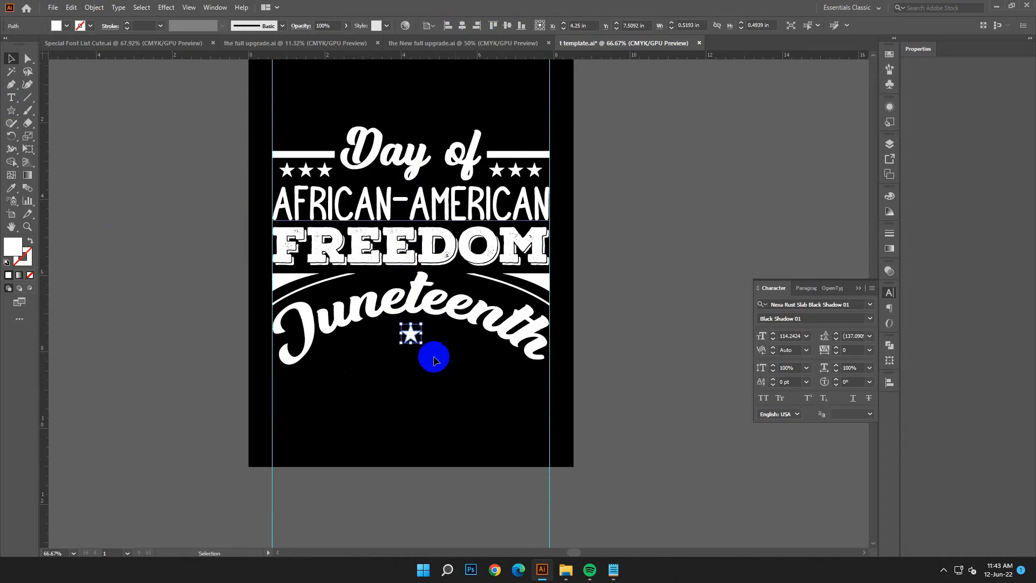
{"action": "left_click_drag", "start_coordinate": [411, 347], "coordinate": [412, 348]}
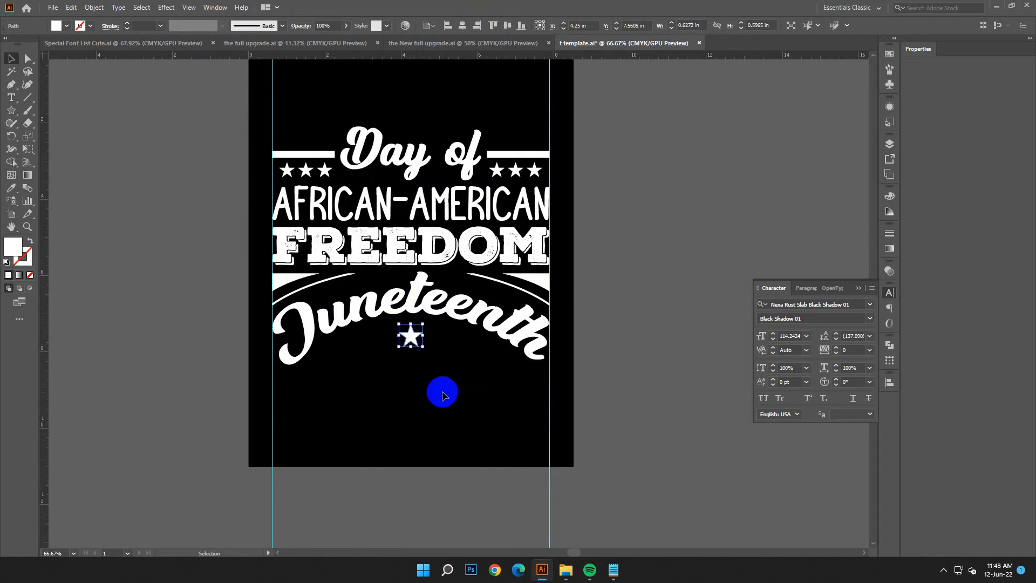
{"action": "left_click", "coordinate": [442, 395]}
Duplicate the star twice to its left with bases aligned, making each copy smaller than the one before.
{"action": "key", "text": "ctrl+plus"}
{"action": "key", "text": "ctrl+plus"}
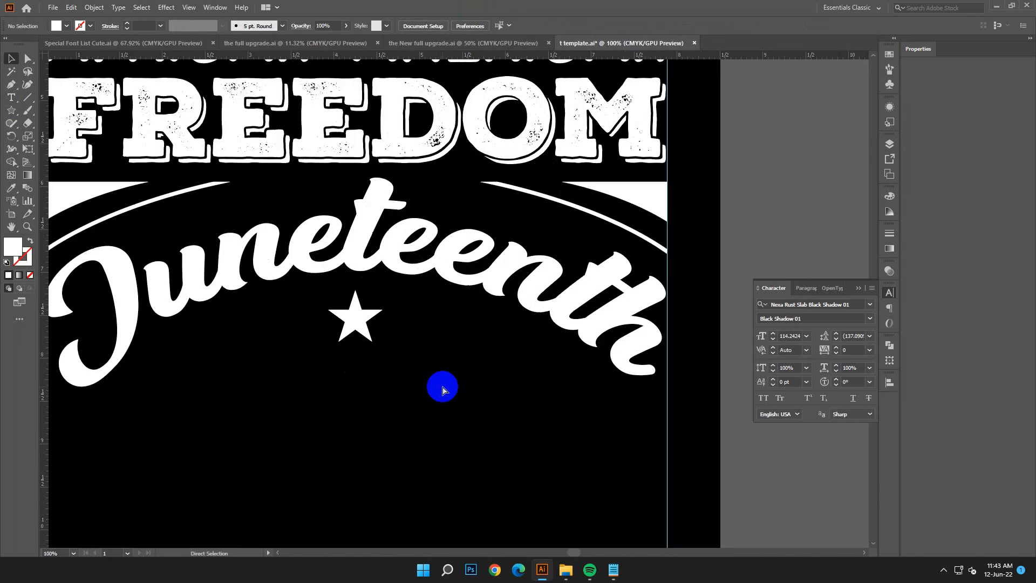
{"action": "scroll", "coordinate": [431, 383], "scroll_direction": "down", "scroll_amount": 2}
{"action": "scroll", "coordinate": [448, 335], "scroll_direction": "left", "scroll_amount": 2}
{"action": "left_click_drag", "start_coordinate": [445, 233], "coordinate": [357, 223]}
{"action": "left_click", "coordinate": [421, 326]}
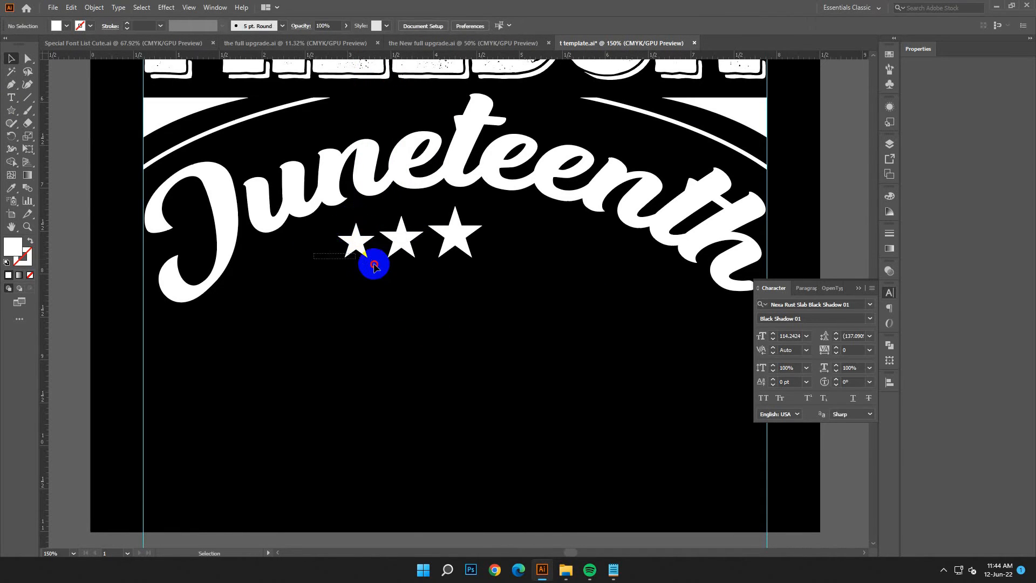
Group the three stars, reflect a copy across the vertical axis, and position it to form a symmetrical five-star row around the largest star.
{"action": "left_click_drag", "start_coordinate": [489, 289], "coordinate": [313, 251]}
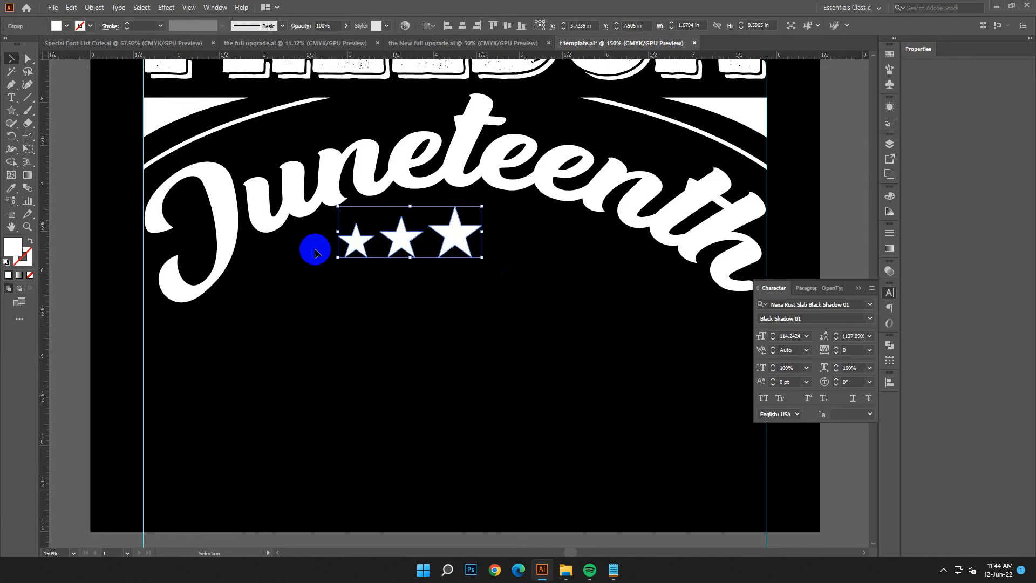
{"action": "right_click", "coordinate": [315, 252]}
{"action": "left_click", "coordinate": [472, 421]}
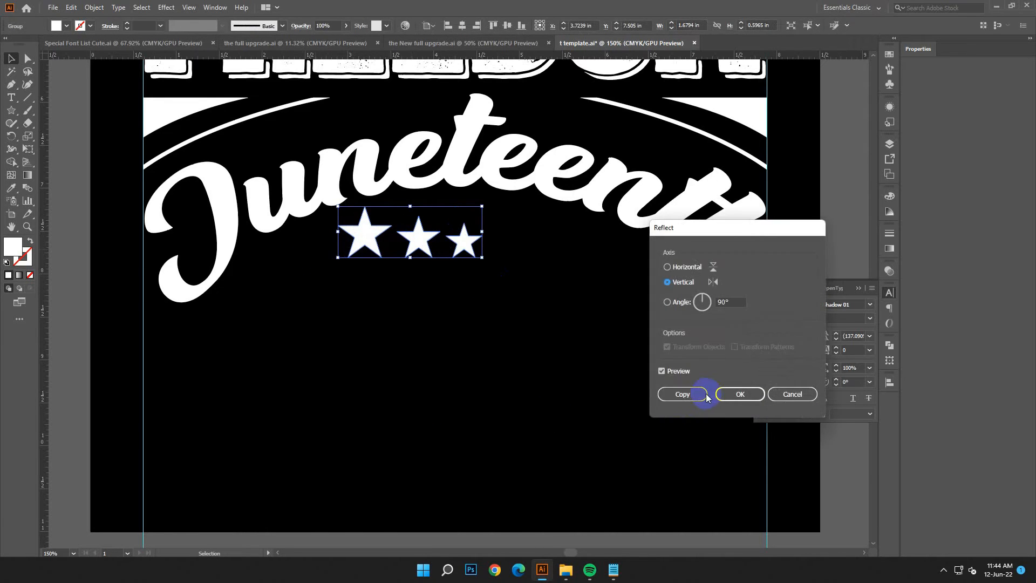
{"action": "left_click", "coordinate": [706, 395]}
{"action": "left_click_drag", "start_coordinate": [435, 233], "coordinate": [460, 247]}
{"action": "left_click", "coordinate": [493, 342]}
{"action": "right_click", "coordinate": [464, 240]}
{"action": "left_click", "coordinate": [456, 232]}
{"action": "left_click", "coordinate": [537, 389]}
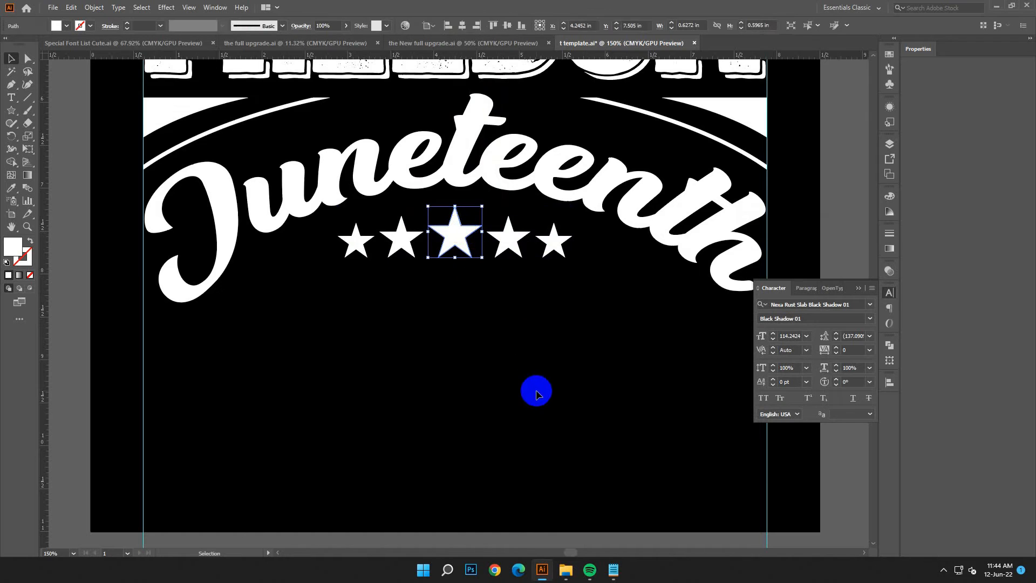
Group the row of five stars beneath Juneteenth as one object.
{"action": "key", "text": "ctrl+minus"}
{"action": "key", "text": "ctrl+minus"}
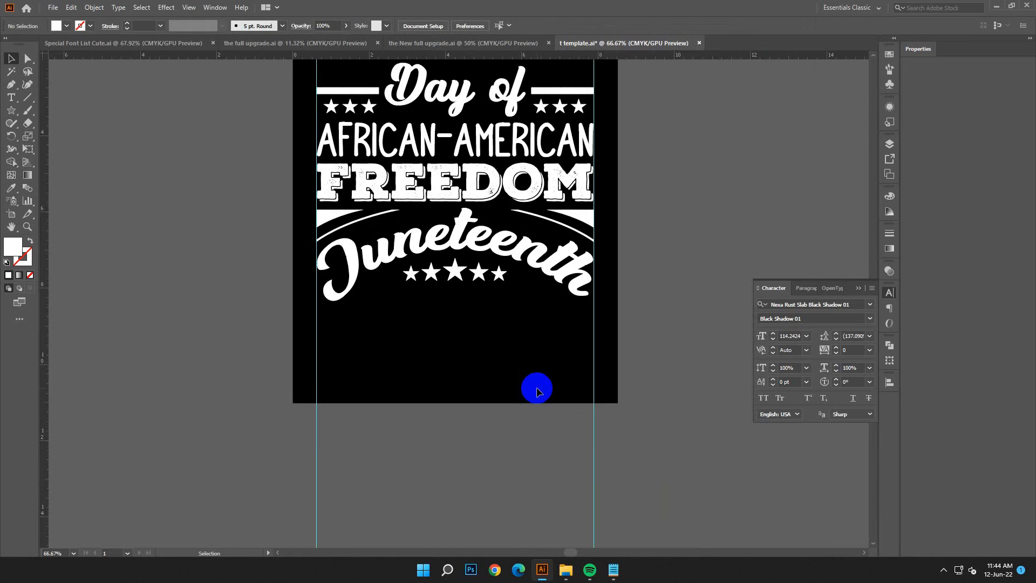
{"action": "key", "text": "a"}
{"action": "left_click_drag", "start_coordinate": [391, 270], "coordinate": [523, 297]}
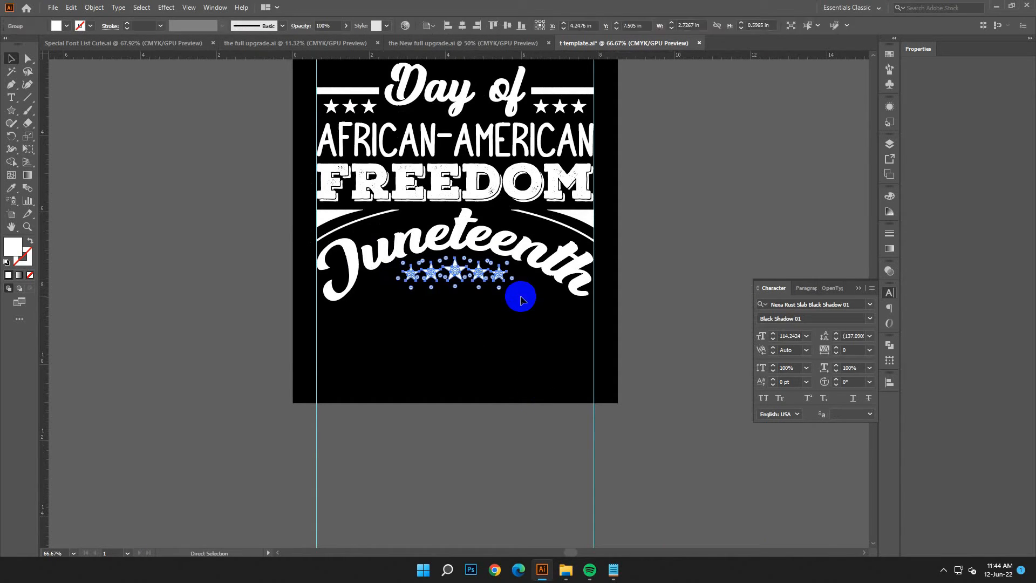
{"action": "key", "text": "v"}
{"action": "left_click", "coordinate": [487, 340]}
Switch to Notepad, copy the INDEPENDENCE DAY line from the design document, and close the document.
{"action": "scroll", "coordinate": [455, 372], "scroll_direction": "down", "scroll_amount": 1}
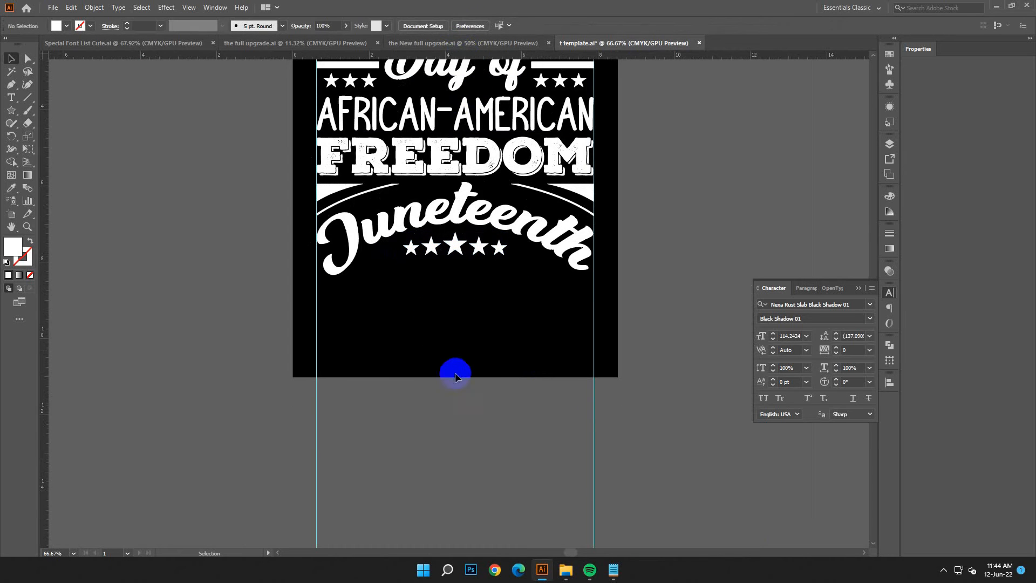
{"action": "scroll", "coordinate": [583, 323], "scroll_direction": "up", "scroll_amount": 1}
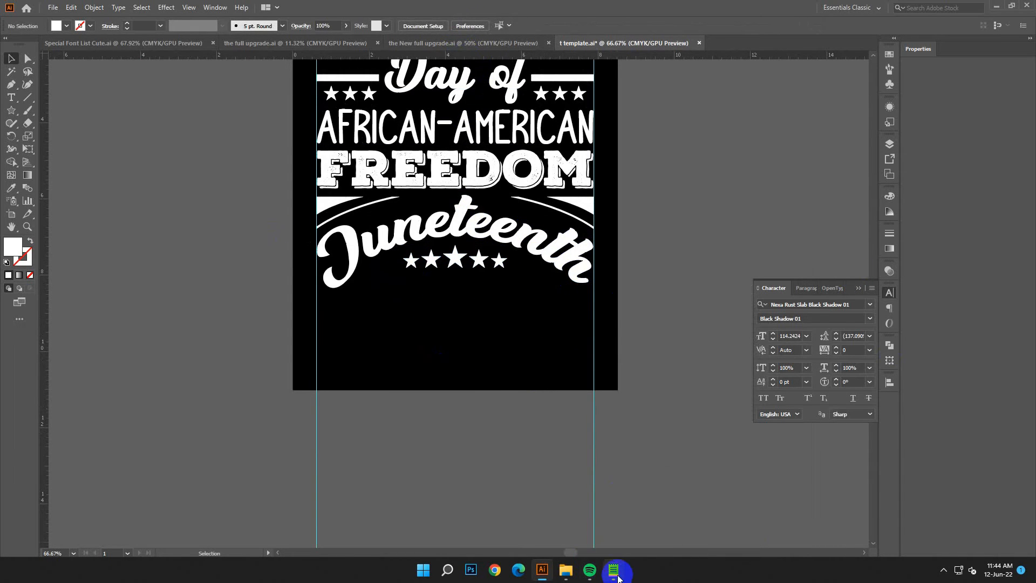
{"action": "left_click", "coordinate": [615, 573]}
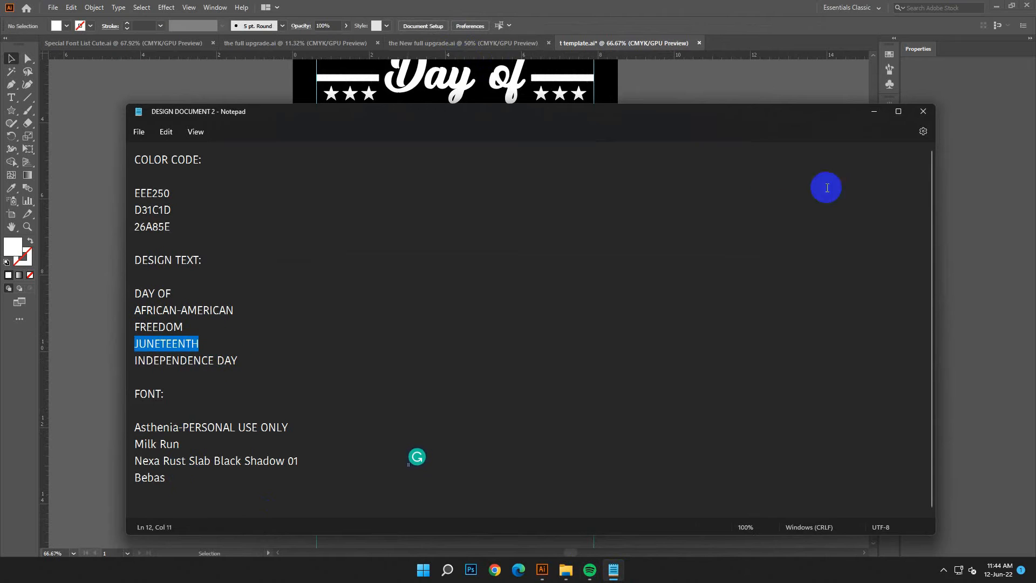
{"action": "triple_click", "coordinate": [220, 359]}
{"action": "right_click", "coordinate": [220, 358]}
{"action": "left_click", "coordinate": [238, 197]}
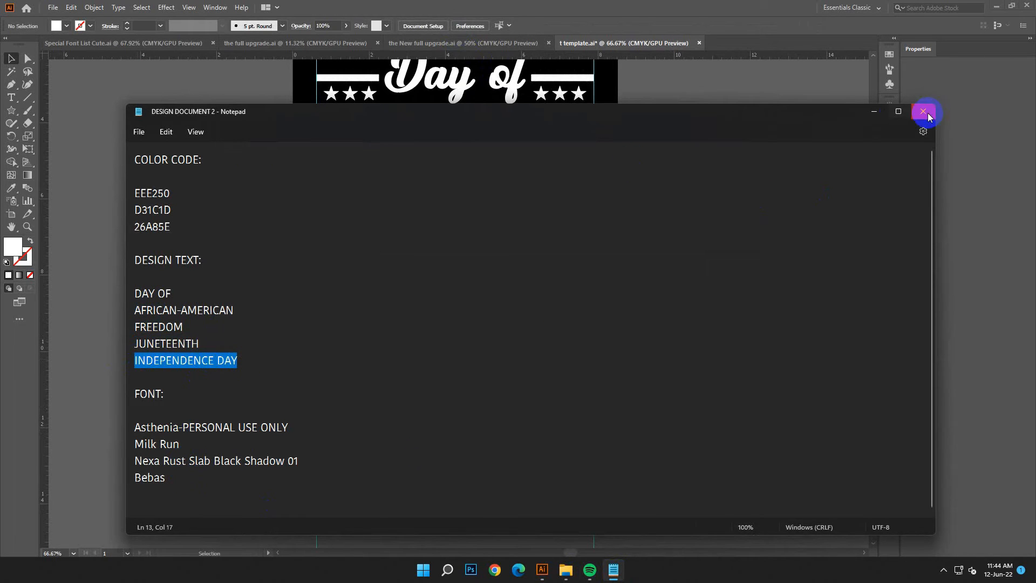
{"action": "left_click", "coordinate": [924, 112]}
Create a new text object below the artboard and replace its placeholder text with the copied INDEPENDENCE DAY.
{"action": "left_click_drag", "start_coordinate": [700, 241], "coordinate": [560, 238]}
{"action": "left_click", "coordinate": [12, 99]}
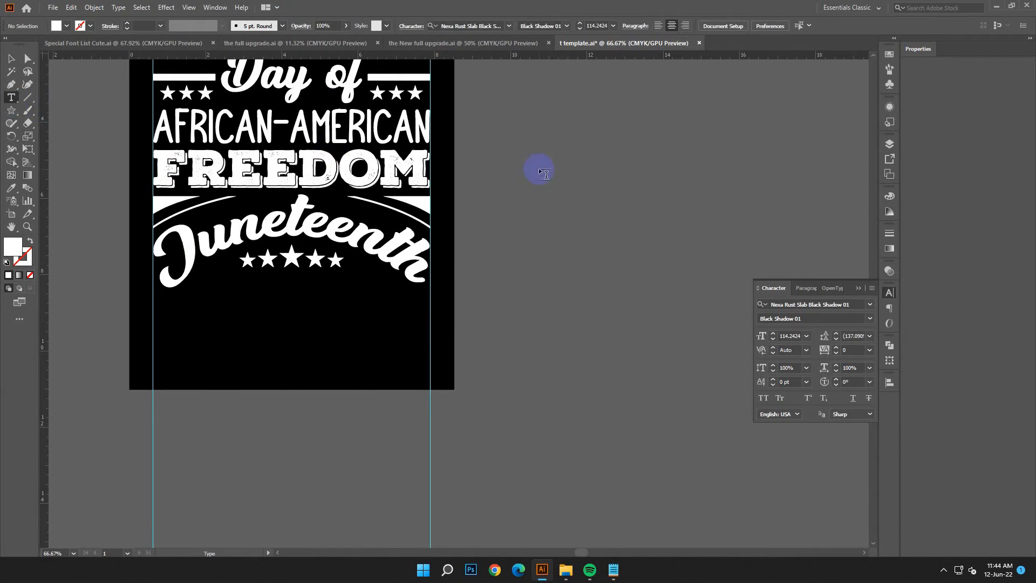
{"action": "left_click", "coordinate": [539, 169]}
{"action": "left_click", "coordinate": [567, 154], "text": "ctrl"}
{"action": "left_click_drag", "start_coordinate": [567, 154], "coordinate": [485, 477]}
{"action": "scroll", "coordinate": [486, 478], "scroll_direction": "down", "scroll_amount": 1}
{"action": "left_click", "coordinate": [71, 7]}
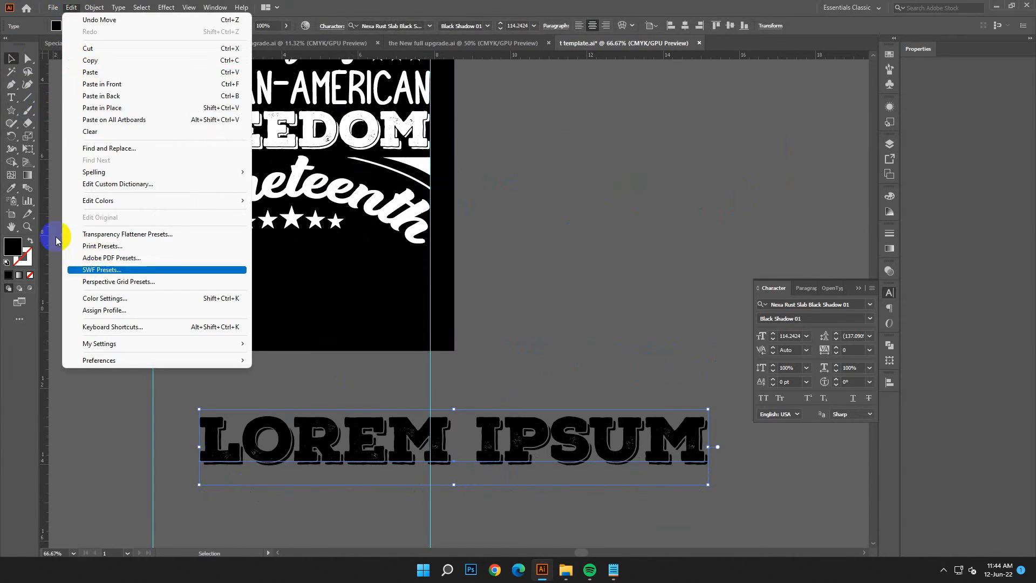
{"action": "left_click", "coordinate": [12, 98]}
{"action": "left_click_drag", "start_coordinate": [705, 441], "coordinate": [162, 442]}
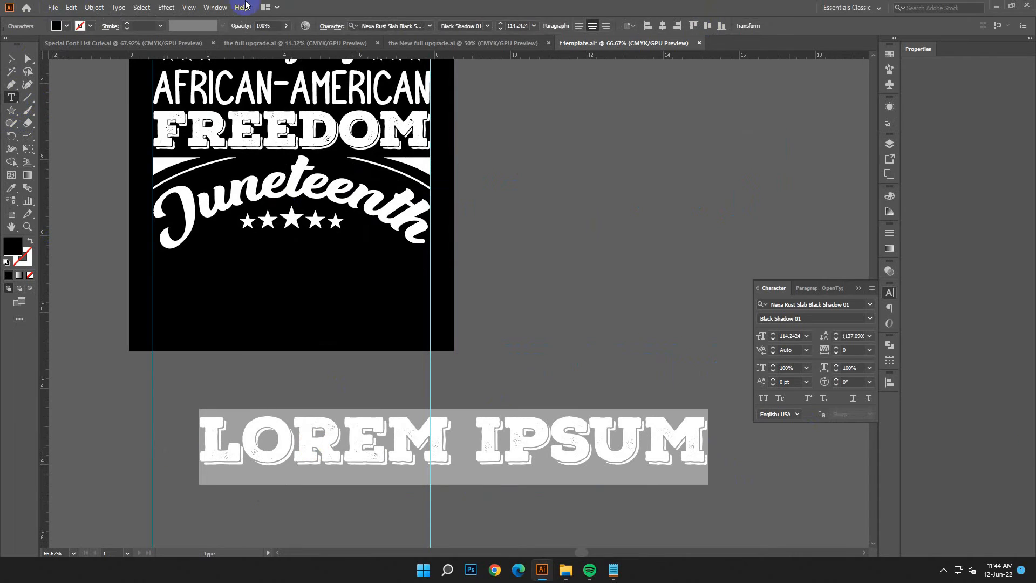
{"action": "left_click", "coordinate": [71, 7]}
{"action": "left_click", "coordinate": [81, 69]}
{"action": "key", "text": "Escape"}
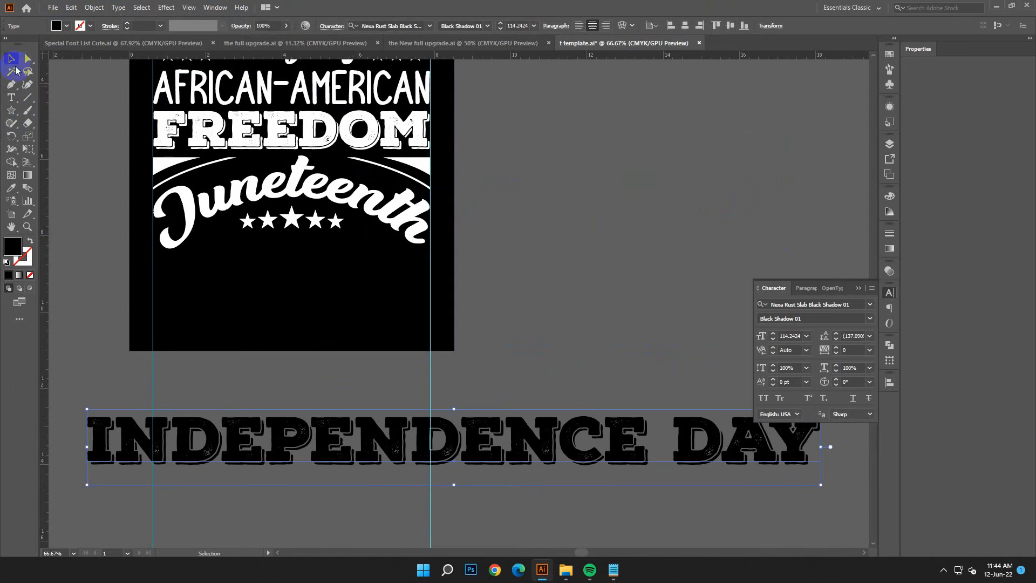
Copy the font name Bebas from the Notepad document and try to paste it into the text's font setting.
{"action": "left_click", "coordinate": [627, 573]}
{"action": "left_click_drag", "start_coordinate": [189, 478], "coordinate": [102, 477]}
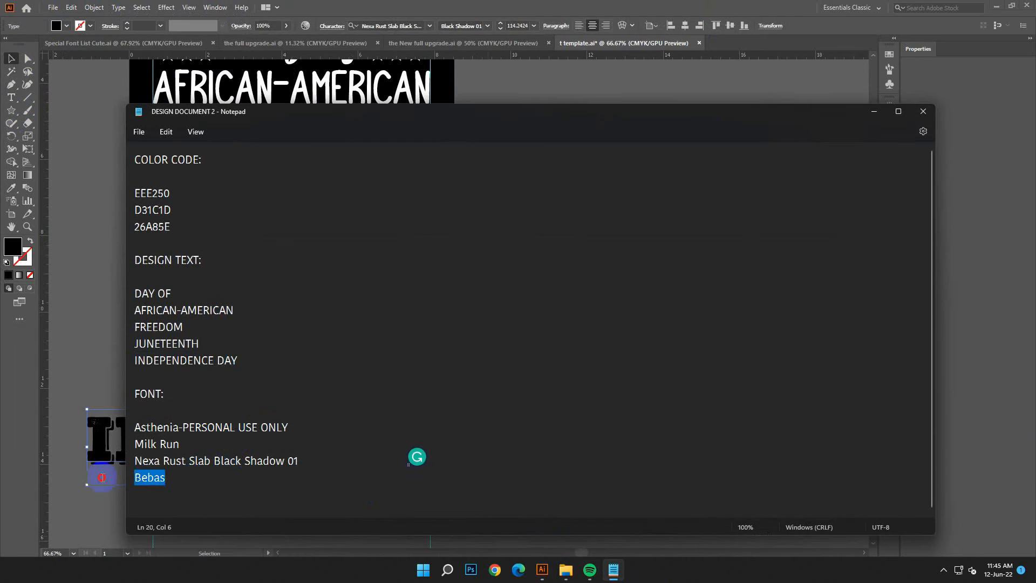
{"action": "right_click", "coordinate": [150, 478]}
{"action": "left_click", "coordinate": [178, 327]}
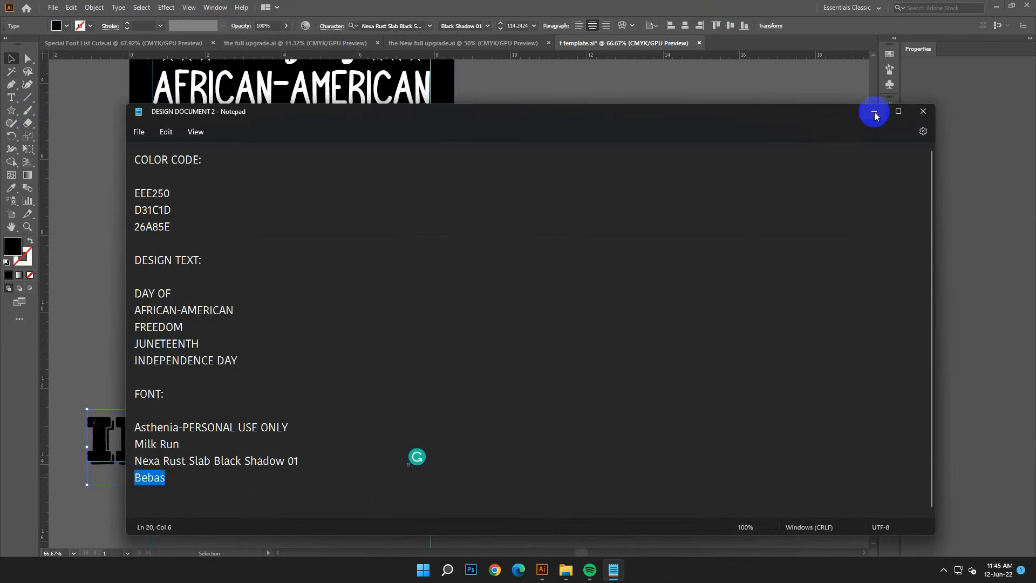
{"action": "left_click", "coordinate": [874, 111]}
{"action": "right_click", "coordinate": [473, 25]}
{"action": "left_click", "coordinate": [502, 84]}
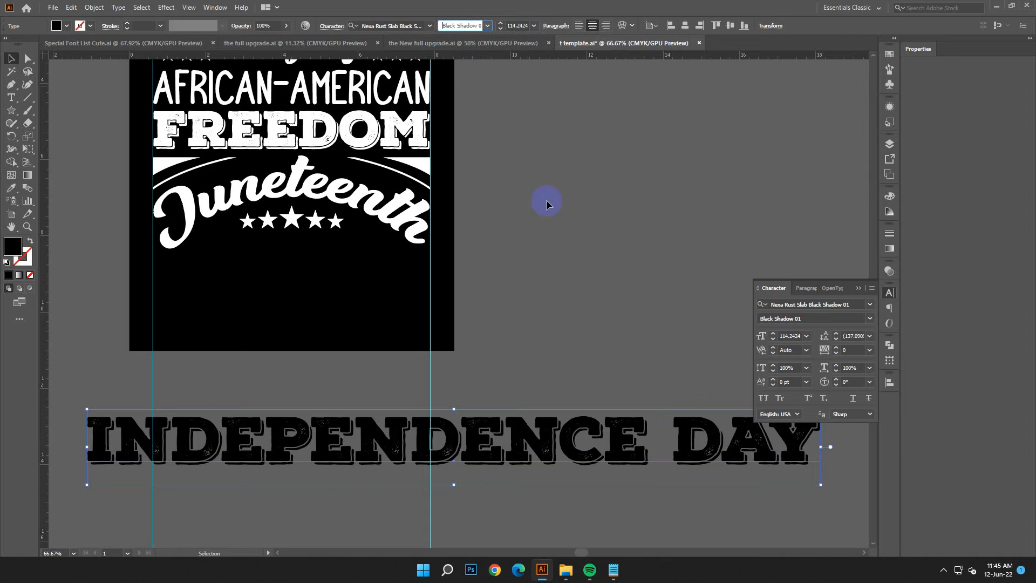
Select all of the INDEPENDENCE DAY text, recopy the font name from Notepad, and set the font to Bebas.
{"action": "left_click", "coordinate": [10, 96]}
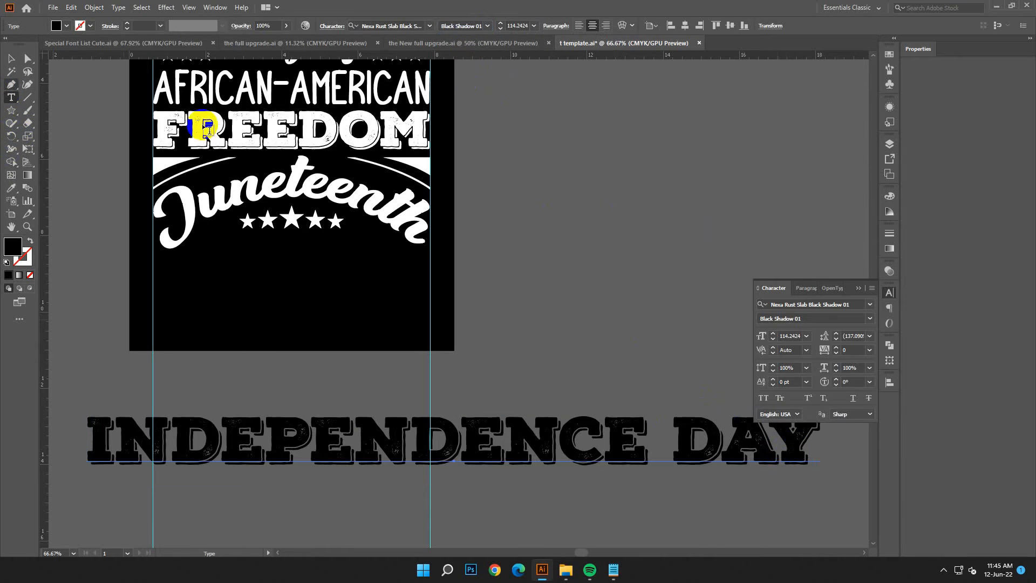
{"action": "left_click_drag", "start_coordinate": [801, 435], "coordinate": [97, 423]}
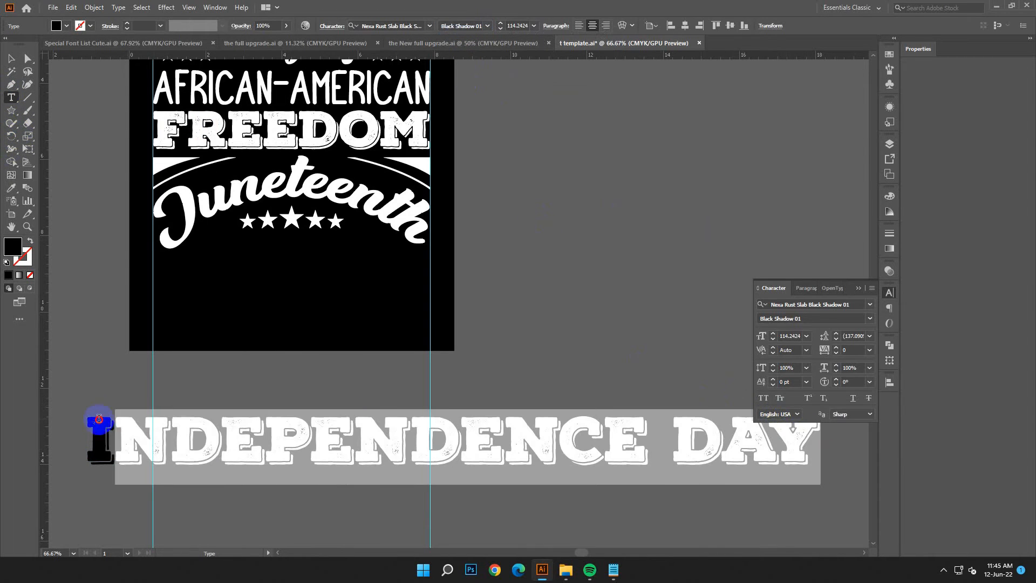
{"action": "left_click", "coordinate": [614, 569]}
{"action": "right_click", "coordinate": [265, 473]}
{"action": "left_click", "coordinate": [266, 336]}
{"action": "left_click", "coordinate": [874, 111]}
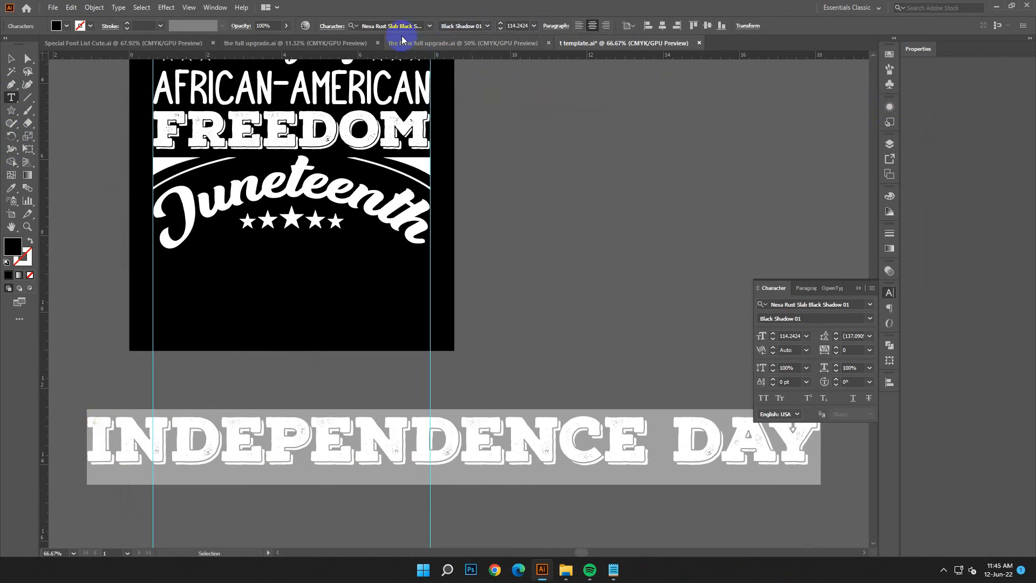
{"action": "left_click", "coordinate": [394, 25]}
{"action": "right_click", "coordinate": [399, 27]}
{"action": "left_click", "coordinate": [426, 76]}
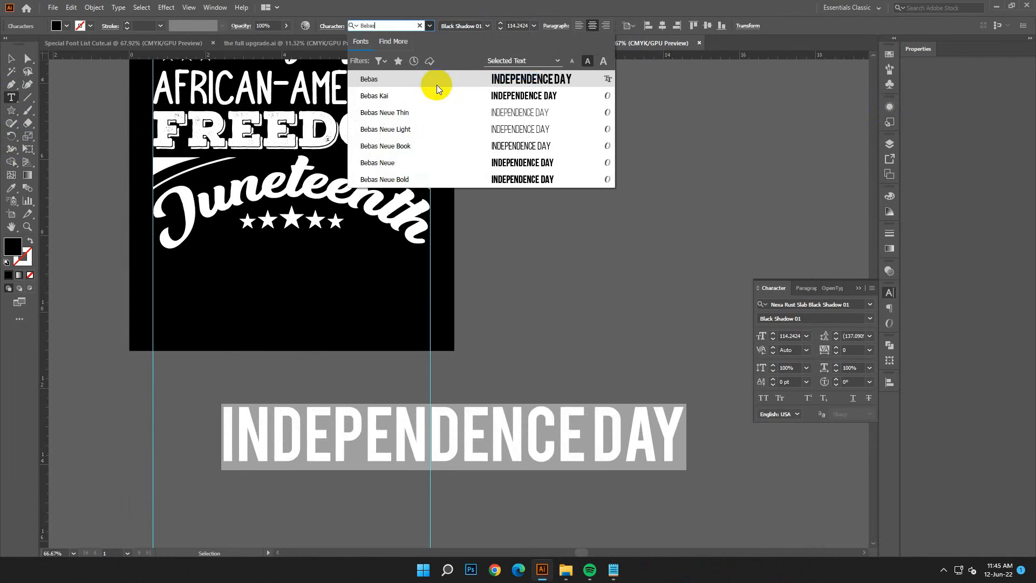
{"action": "left_click", "coordinate": [524, 87]}
Move INDEPENDENCE DAY onto the artboard below Juneteenth and give it the design's white fill.
{"action": "scroll", "coordinate": [519, 393], "scroll_direction": "down", "scroll_amount": 3}
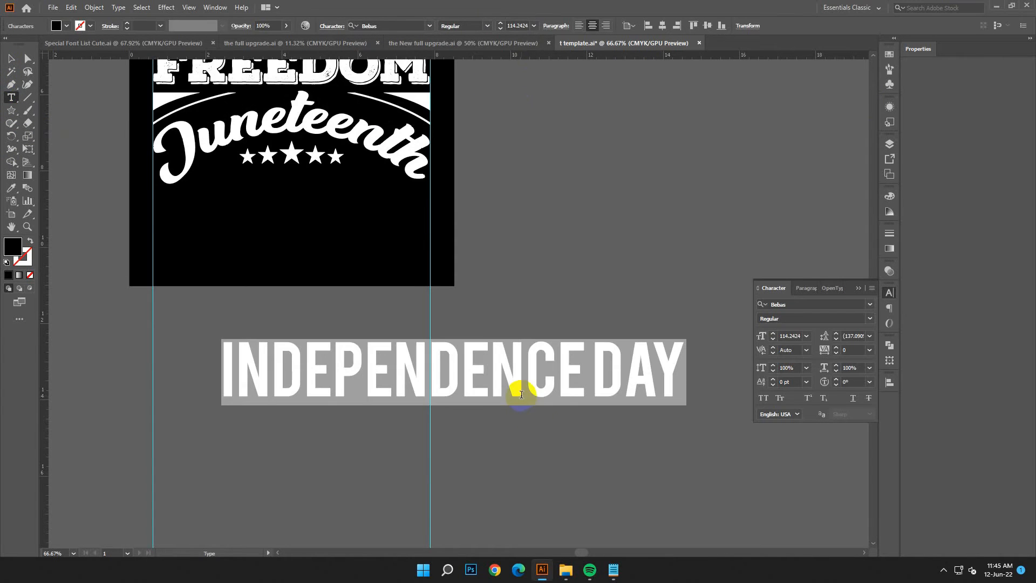
{"action": "left_click", "coordinate": [13, 60]}
{"action": "left_click_drag", "start_coordinate": [510, 352], "coordinate": [463, 206]}
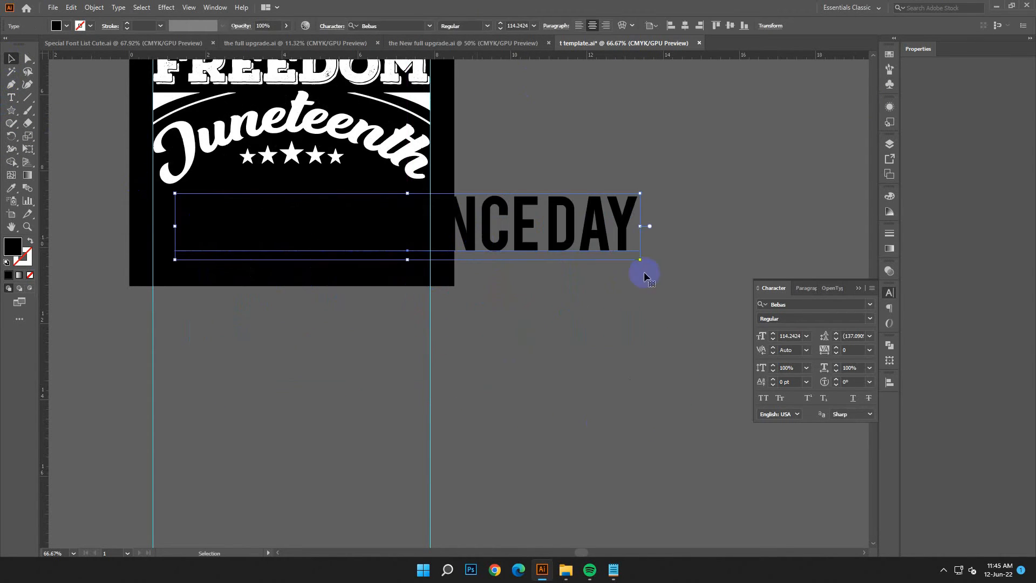
{"action": "left_click", "coordinate": [8, 190]}
{"action": "double_click", "coordinate": [11, 254]}
{"action": "left_click_drag", "start_coordinate": [183, 238], "coordinate": [148, 211]}
{"action": "left_click", "coordinate": [411, 223]}
Scale INDEPENDENCE DAY down to fit beneath the five-star row and stretch it slightly wider.
{"action": "left_click", "coordinate": [8, 57]}
{"action": "left_click_drag", "start_coordinate": [285, 296], "coordinate": [447, 461]}
{"action": "left_click_drag", "start_coordinate": [472, 389], "coordinate": [345, 315]}
{"action": "left_click", "coordinate": [439, 370]}
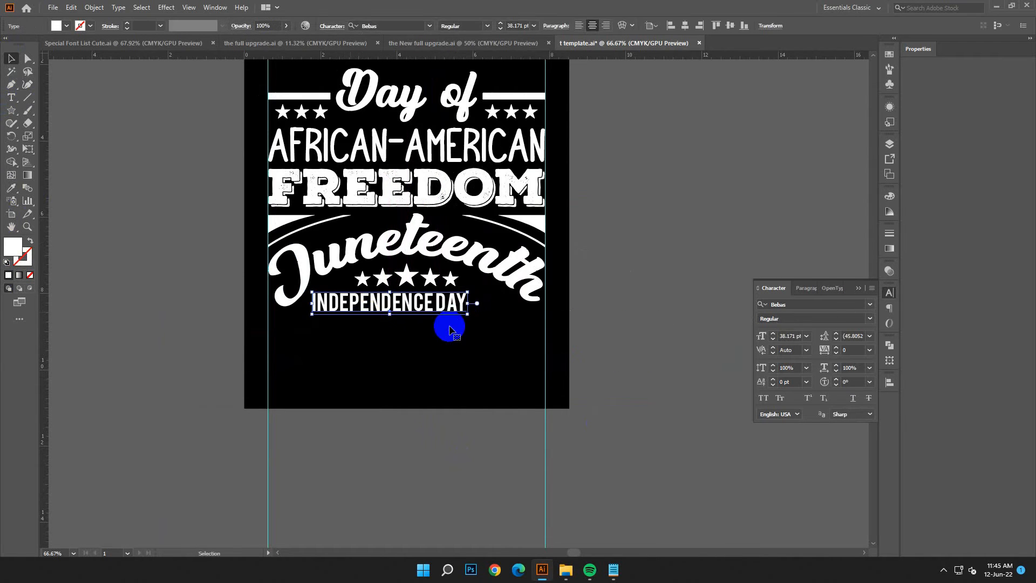
{"action": "left_click_drag", "start_coordinate": [468, 315], "coordinate": [485, 317]}
{"action": "left_click_drag", "start_coordinate": [404, 317], "coordinate": [403, 314]}
Convert the INDEPENDENCE DAY text to outlines and centre it horizontally on the artboard.
{"action": "right_click", "coordinate": [404, 314]}
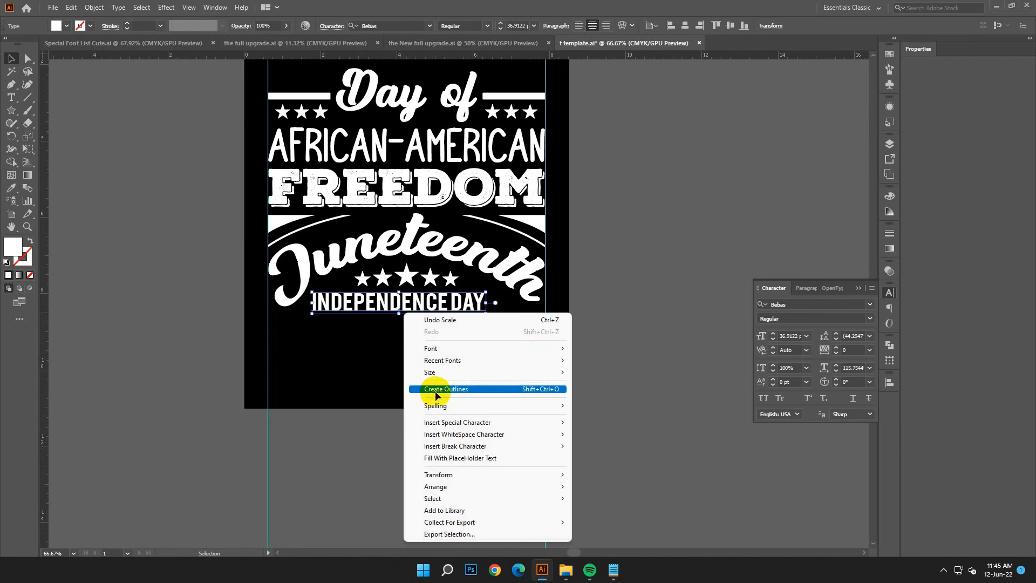
{"action": "left_click", "coordinate": [436, 389]}
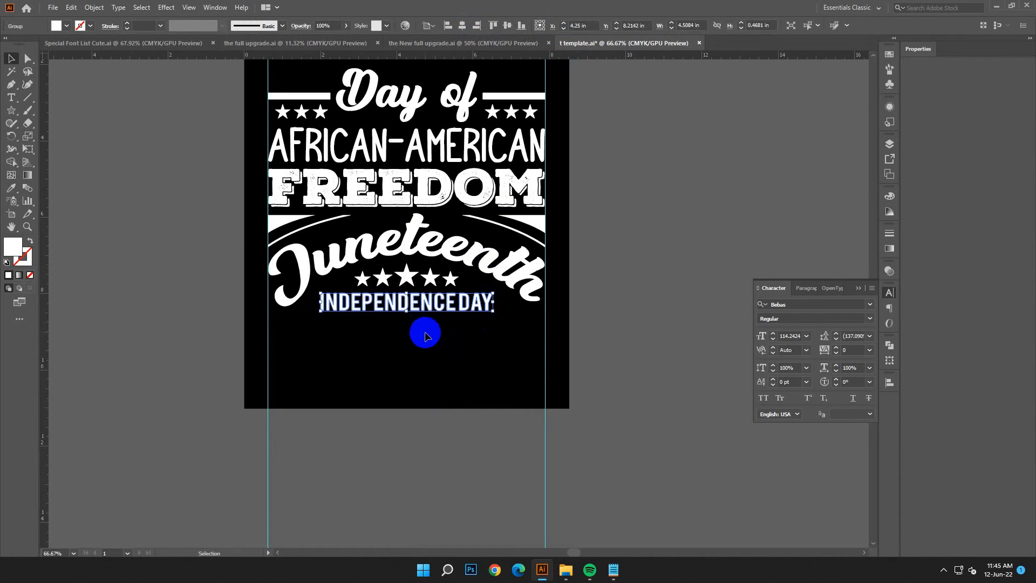
{"action": "left_click", "coordinate": [460, 357]}
Enlarge the outlined INDEPENDENCE DAY to about 4.73 in wide and tighten its spacing to the star row.
{"action": "left_click", "coordinate": [415, 278]}
{"action": "left_click", "coordinate": [475, 306]}
{"action": "mouse_move", "coordinate": [492, 312]}
{"action": "left_mouse_down"}
{"action": "mouse_move", "coordinate": [505, 318]}
{"action": "mouse_move", "coordinate": [496, 319]}
{"action": "left_mouse_up"}
{"action": "left_click_drag", "start_coordinate": [407, 314], "coordinate": [407, 319]}
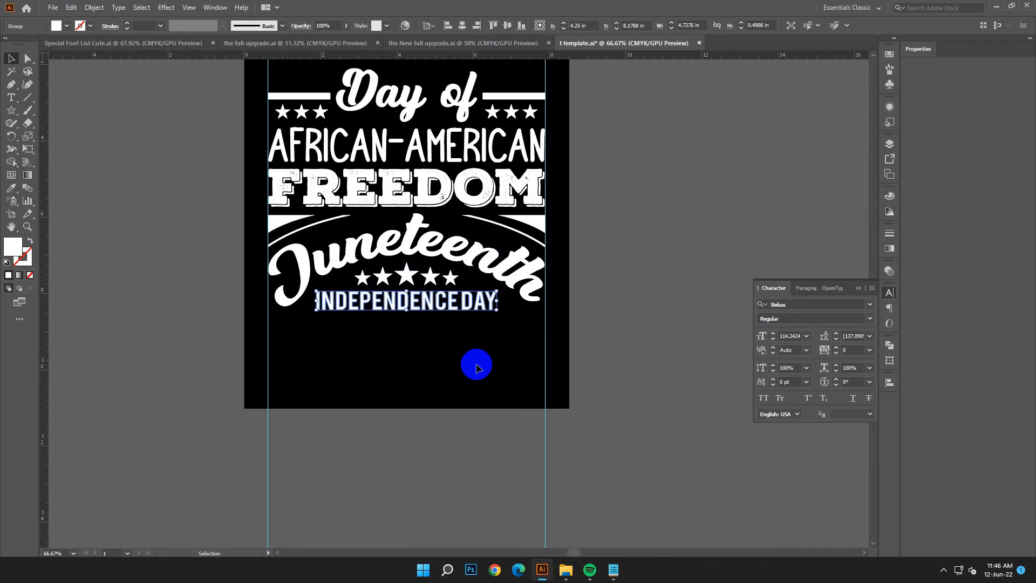
{"action": "left_click", "coordinate": [484, 398]}
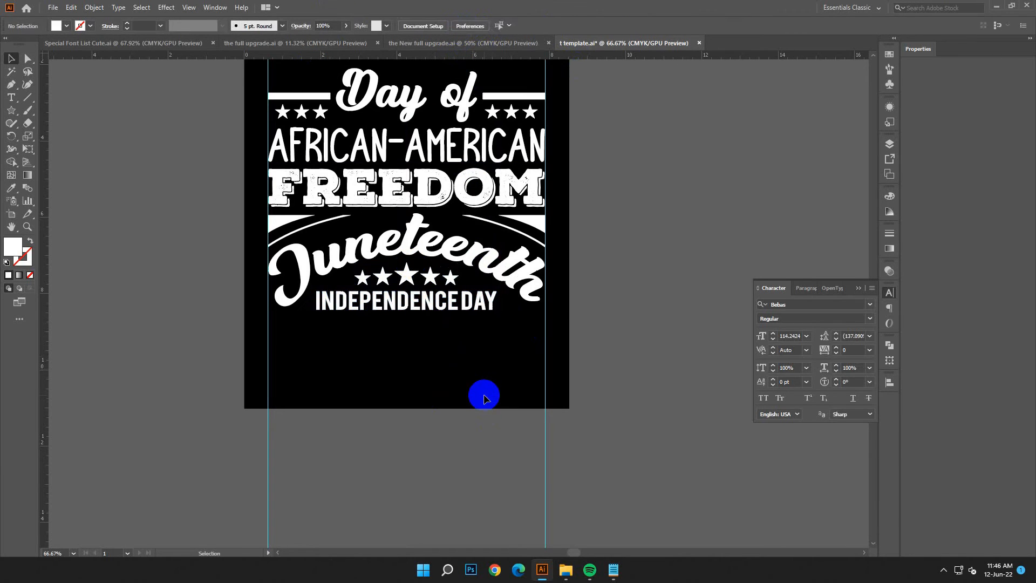
Shrink the five-star row to about 2.38 in wide and move INDEPENDENCE DAY up closer beneath it.
{"action": "left_click", "coordinate": [407, 286]}
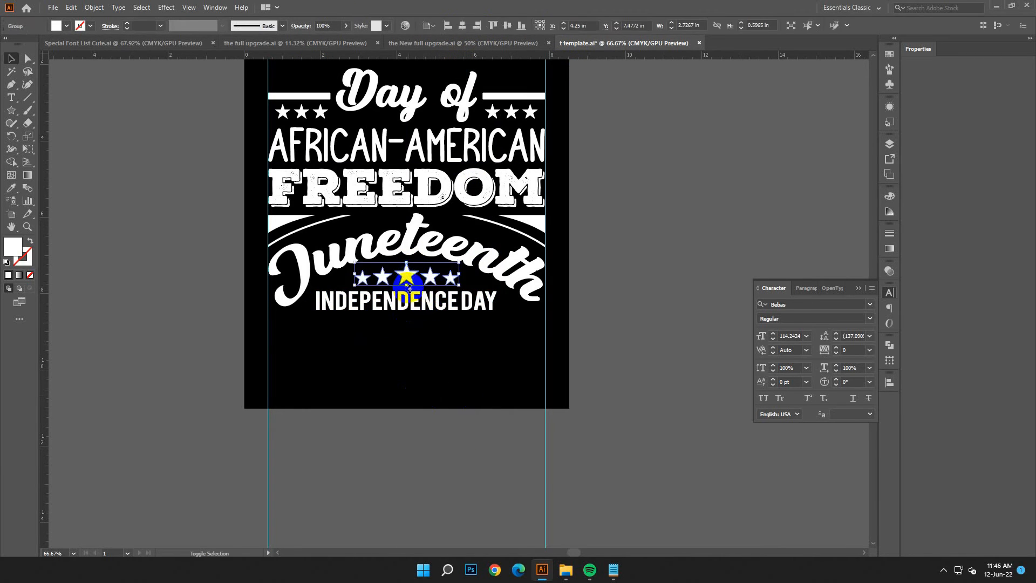
{"action": "left_click_drag", "start_coordinate": [409, 287], "coordinate": [409, 284]}
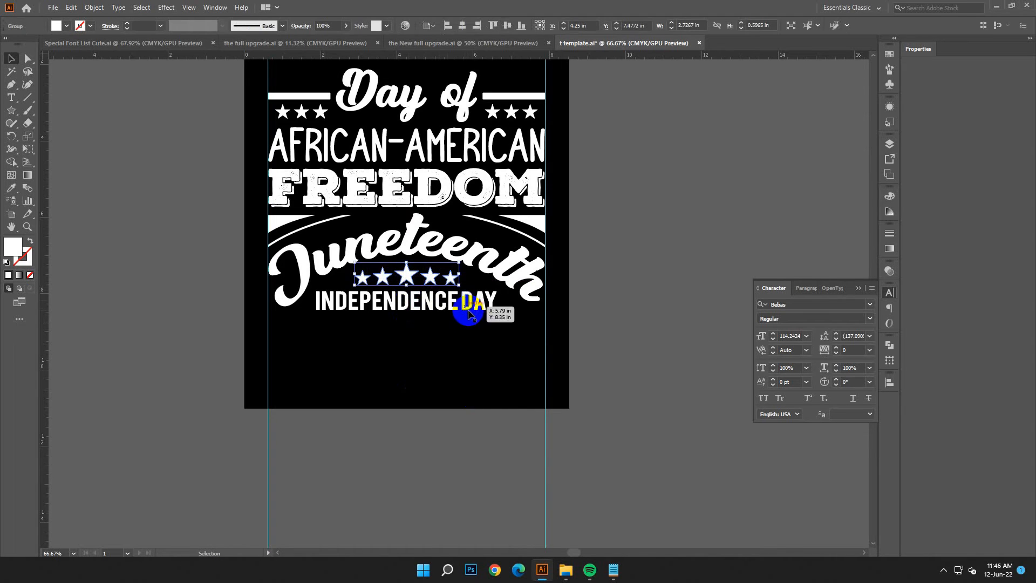
{"action": "left_click", "coordinate": [432, 318]}
{"action": "left_click", "coordinate": [431, 312]}
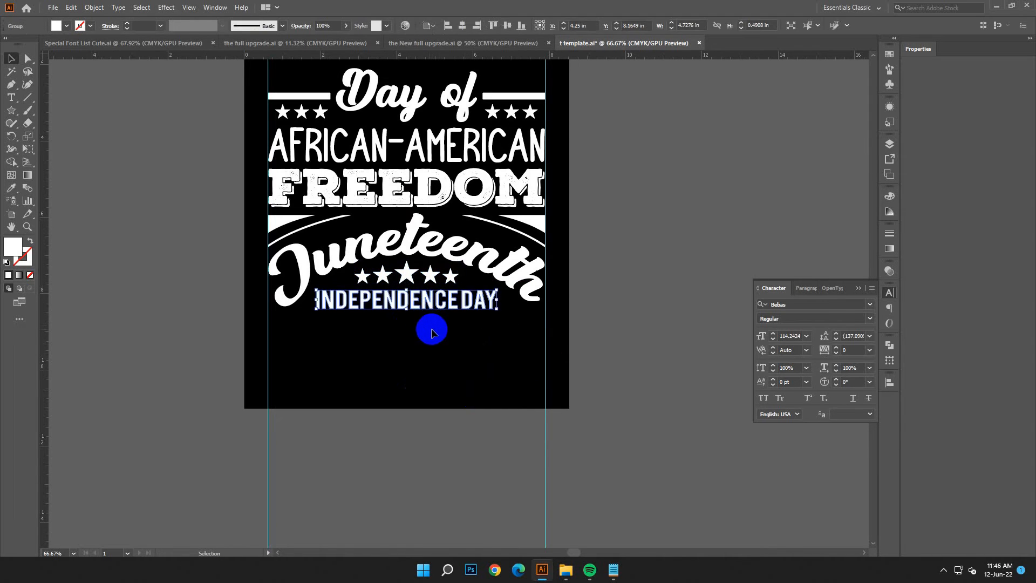
{"action": "left_click", "coordinate": [406, 275]}
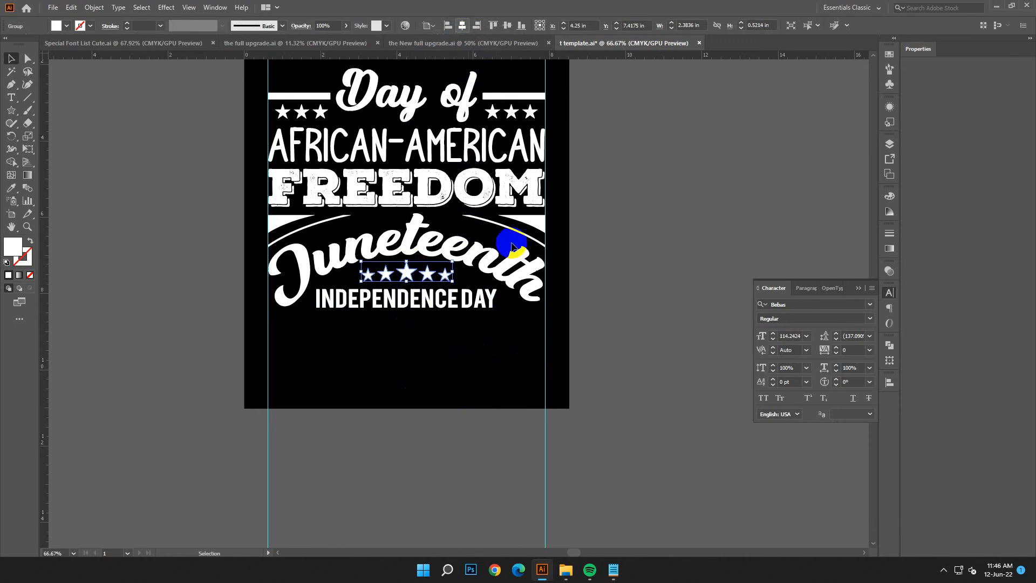
{"action": "left_click", "coordinate": [416, 306]}
{"action": "left_click_drag", "start_coordinate": [419, 331], "coordinate": [438, 328]}
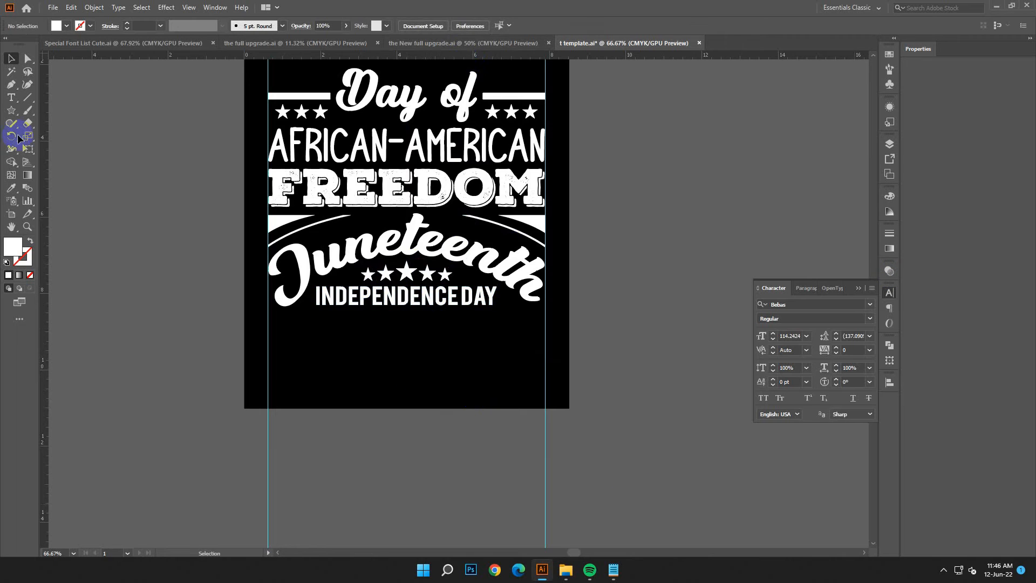
Draw a white triangle with the Polygon tool beside the artboard and scale it to about 0.93 by 0.80 in.
{"action": "left_click_drag", "start_coordinate": [467, 452], "coordinate": [275, 416]}
{"action": "right_click", "coordinate": [14, 111]}
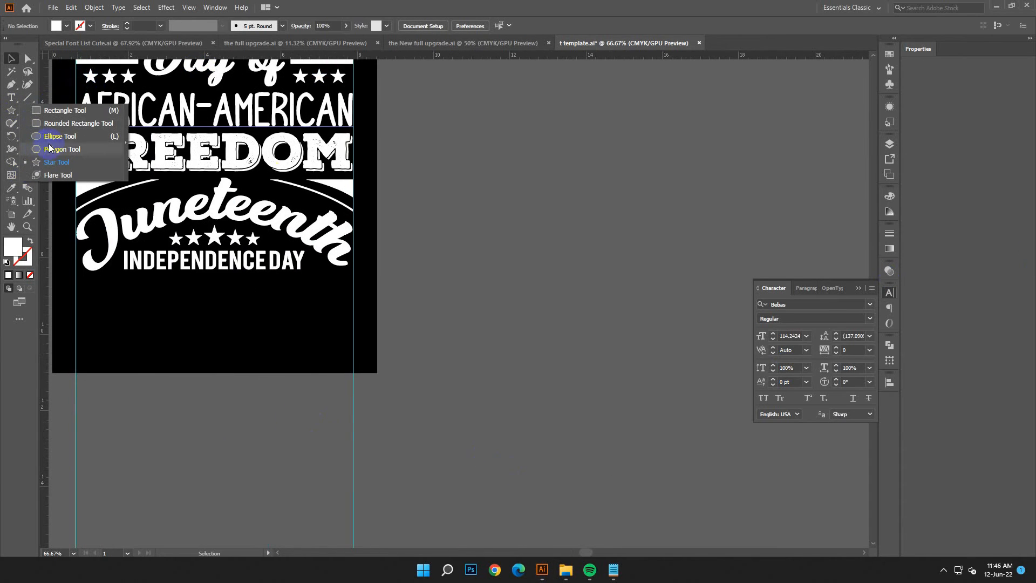
{"action": "left_click", "coordinate": [889, 293]}
{"action": "right_click", "coordinate": [11, 111]}
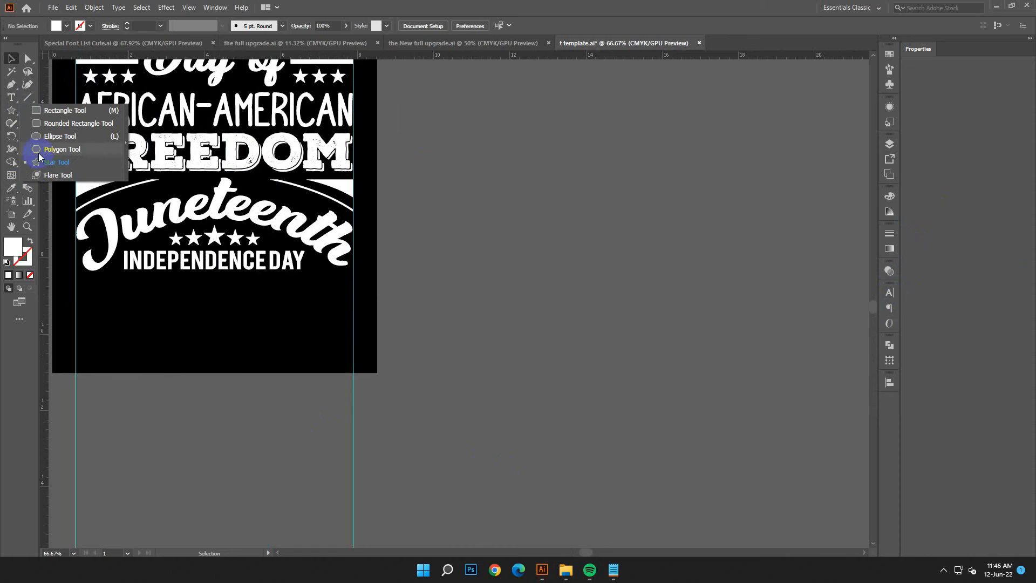
{"action": "left_click", "coordinate": [54, 149]}
{"action": "left_click_drag", "start_coordinate": [551, 177], "coordinate": [578, 206]}
{"action": "key", "text": "v"}
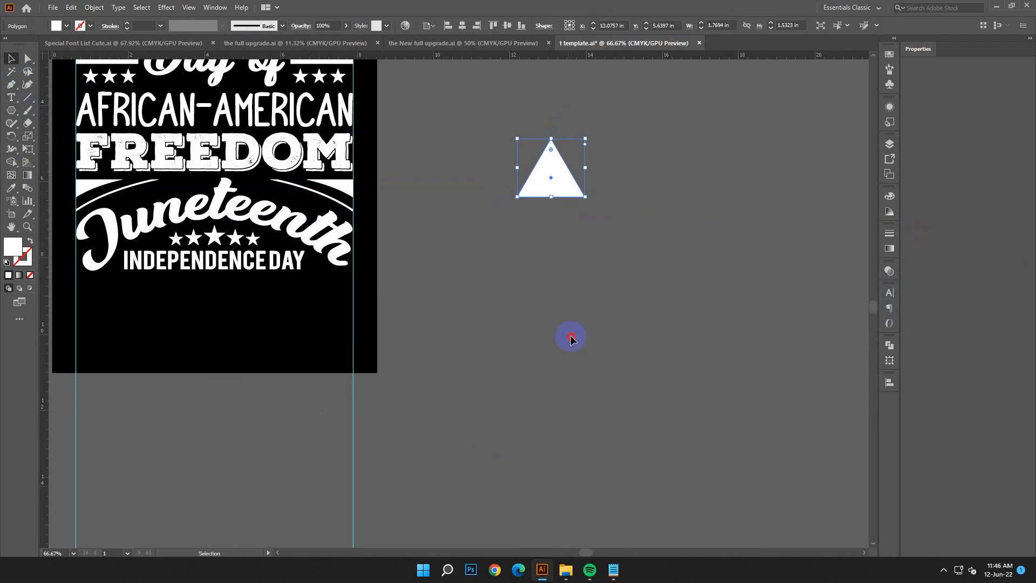
{"action": "scroll", "coordinate": [569, 337], "scroll_direction": "right", "scroll_amount": 3}
{"action": "left_click_drag", "start_coordinate": [430, 167], "coordinate": [360, 234]}
{"action": "left_click", "coordinate": [411, 331]}
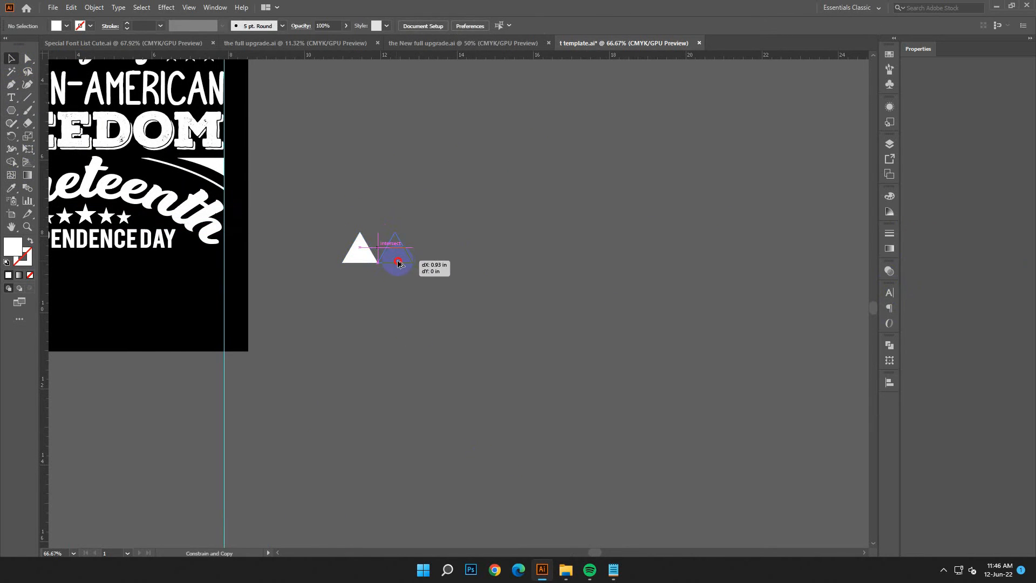
Duplicate the triangle edge to edge into a horizontal row of 15 and group the row.
{"action": "left_click_drag", "start_coordinate": [398, 263], "coordinate": [399, 263]}
{"action": "key", "text": "ctrl+d"}
{"action": "key", "text": "ctrl+d"}
{"action": "key", "text": "ctrl+d"}
{"action": "key", "text": "ctrl+d"}
{"action": "key", "text": "ctrl+d"}
{"action": "key", "text": "ctrl+d"}
{"action": "key", "text": "ctrl+d"}
{"action": "key", "text": "ctrl+d"}
{"action": "key", "text": "ctrl+d"}
{"action": "key", "text": "ctrl+d"}
{"action": "key", "text": "ctrl+d"}
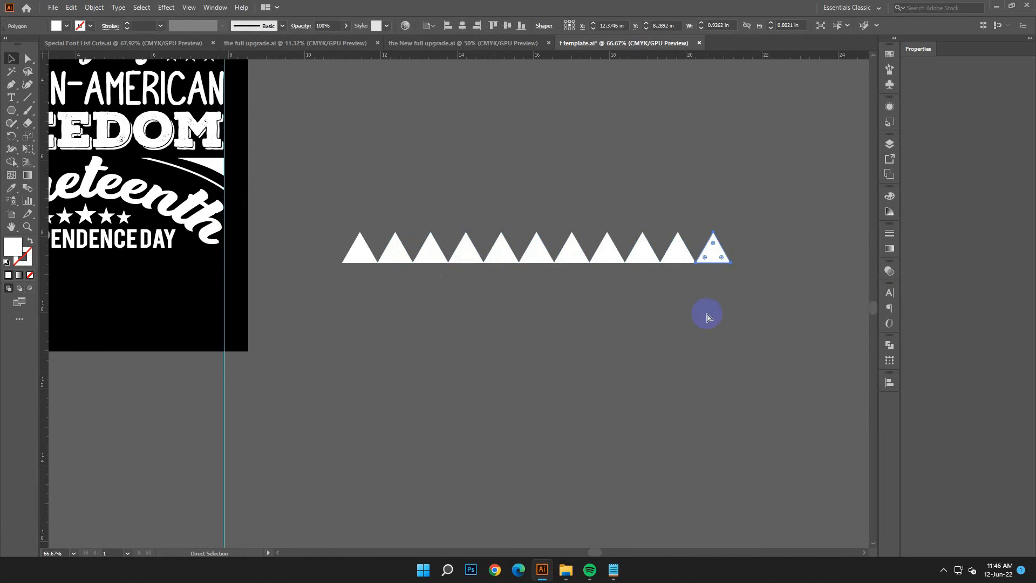
{"action": "left_click", "coordinate": [708, 318]}
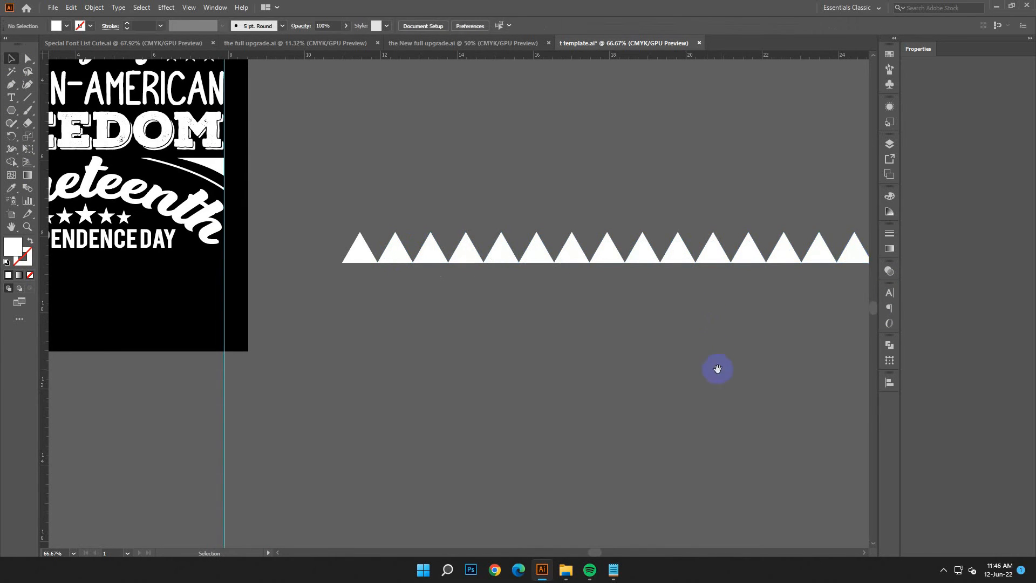
{"action": "scroll", "coordinate": [755, 356], "scroll_direction": "right", "scroll_amount": 4}
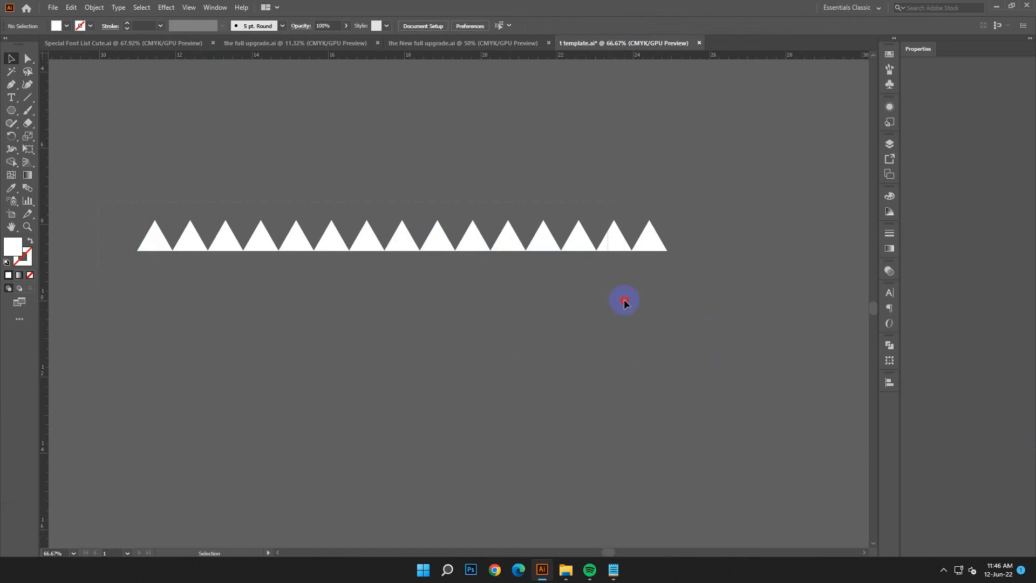
{"action": "key", "text": "ctrl+a"}
{"action": "key", "text": "ctrl+g"}
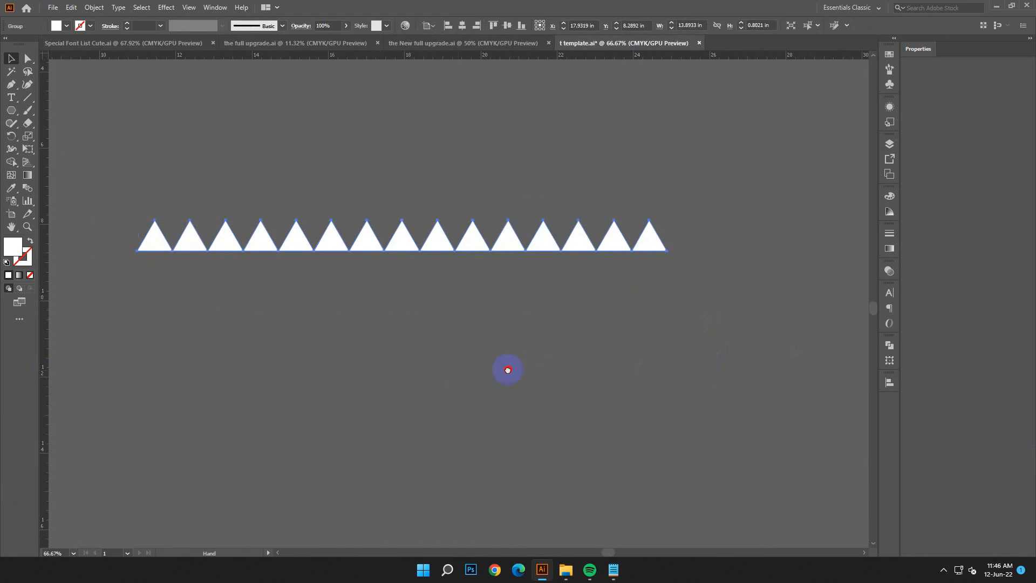
Move the triangle row below INDEPENDENCE DAY and scale it proportionally to span exactly between the two vertical guides.
{"action": "scroll", "coordinate": [512, 340], "scroll_direction": "left", "scroll_amount": 5}
{"action": "scroll", "coordinate": [523, 269], "scroll_direction": "up", "scroll_amount": 2}
{"action": "left_click_drag", "start_coordinate": [533, 224], "coordinate": [212, 246]}
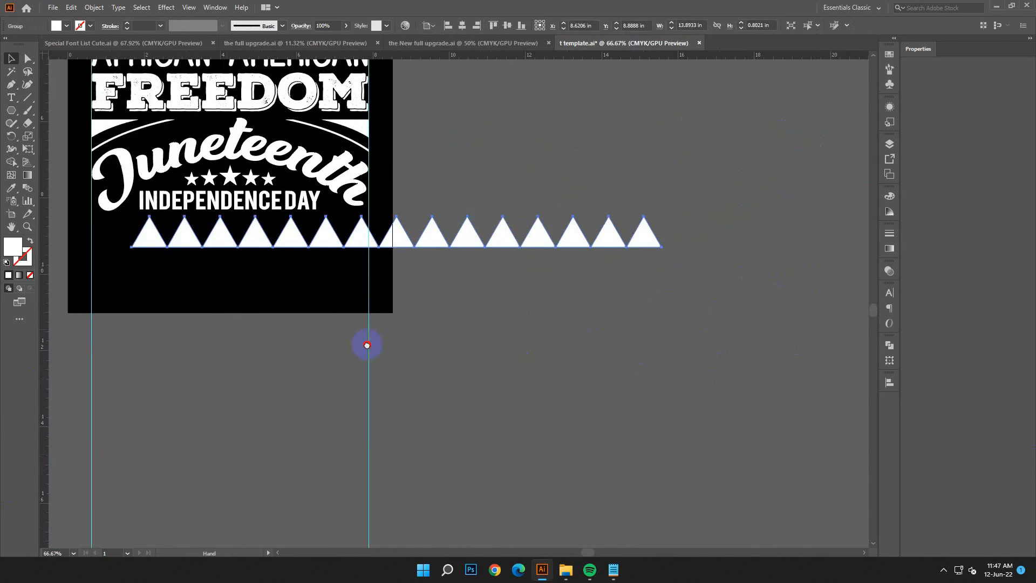
{"action": "left_click_drag", "start_coordinate": [367, 344], "coordinate": [528, 358]}
{"action": "left_click_drag", "start_coordinate": [301, 254], "coordinate": [262, 262]}
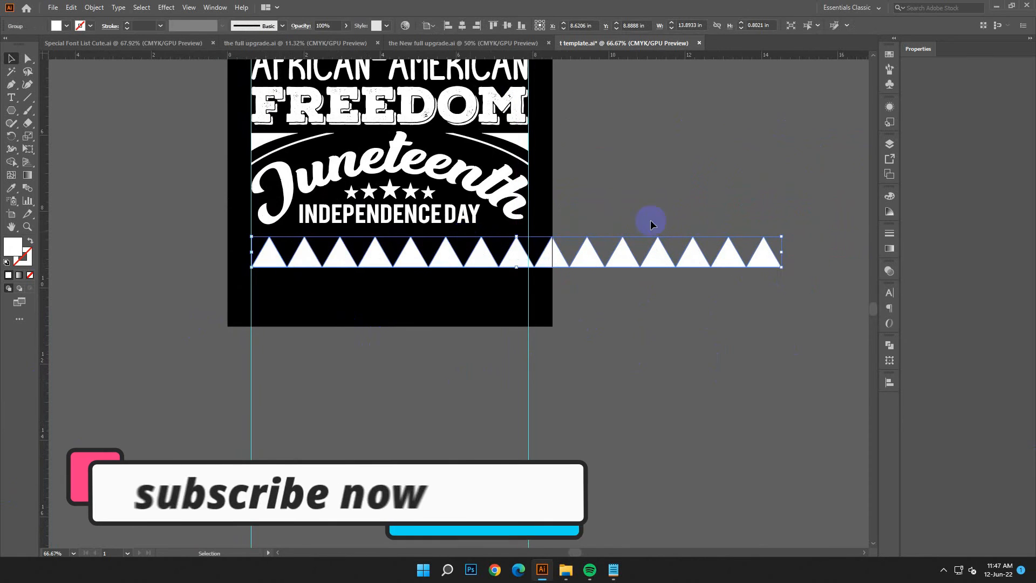
{"action": "left_click_drag", "start_coordinate": [781, 267], "coordinate": [530, 281]}
{"action": "left_click", "coordinate": [604, 263]}
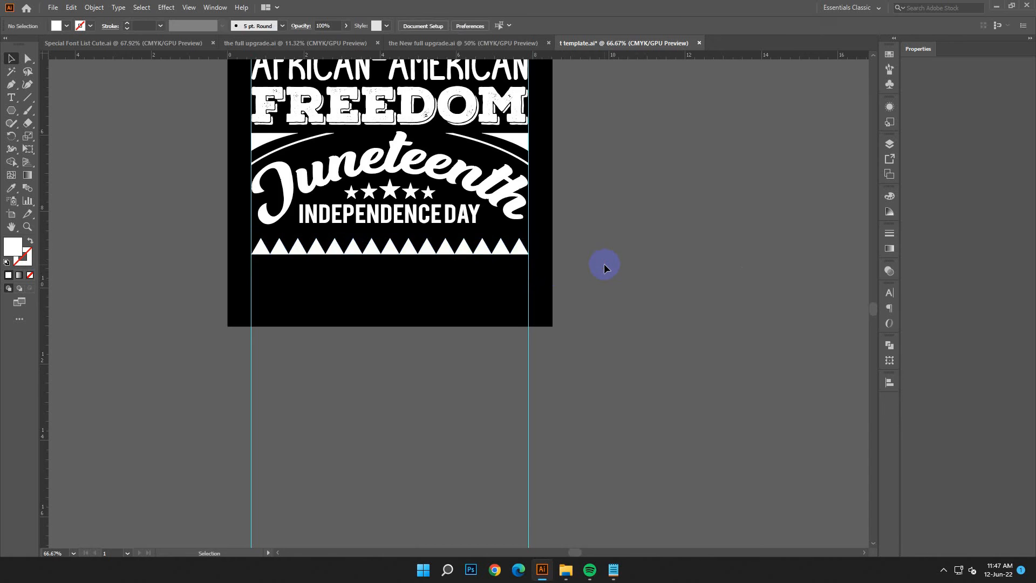
{"action": "scroll", "coordinate": [604, 264], "scroll_direction": "up", "scroll_amount": 3}
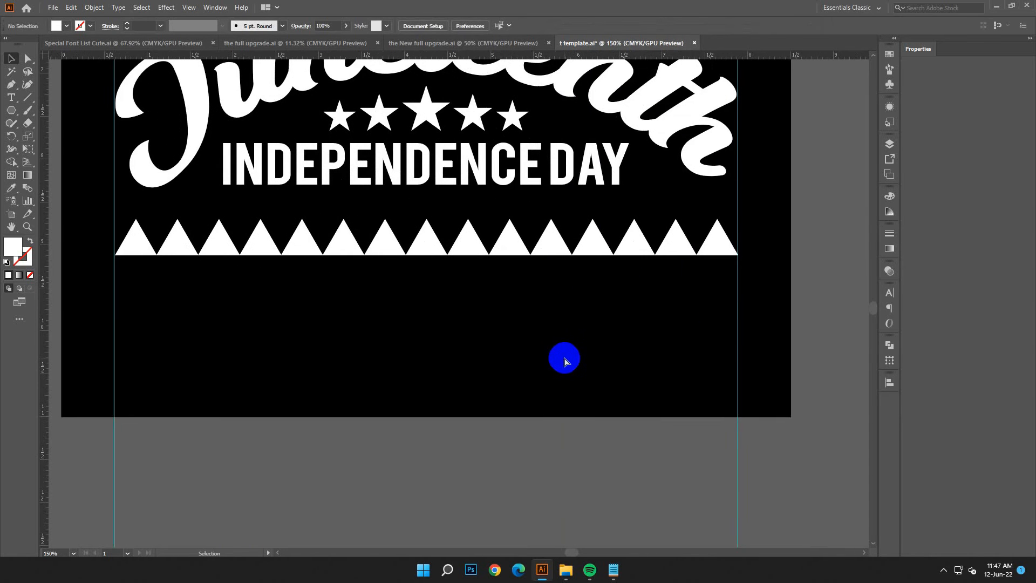
Reflect the triangle row across the horizontal axis as a copy, giving an upside-down row over the original.
{"action": "scroll", "coordinate": [564, 361], "scroll_direction": "down", "scroll_amount": 2}
{"action": "left_click", "coordinate": [489, 265]}
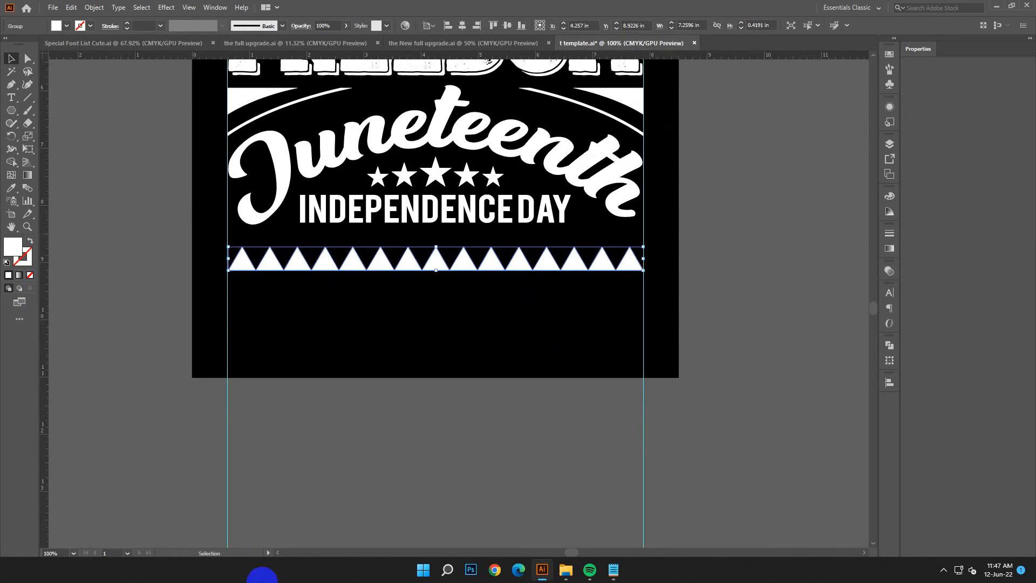
{"action": "right_click", "coordinate": [357, 258]}
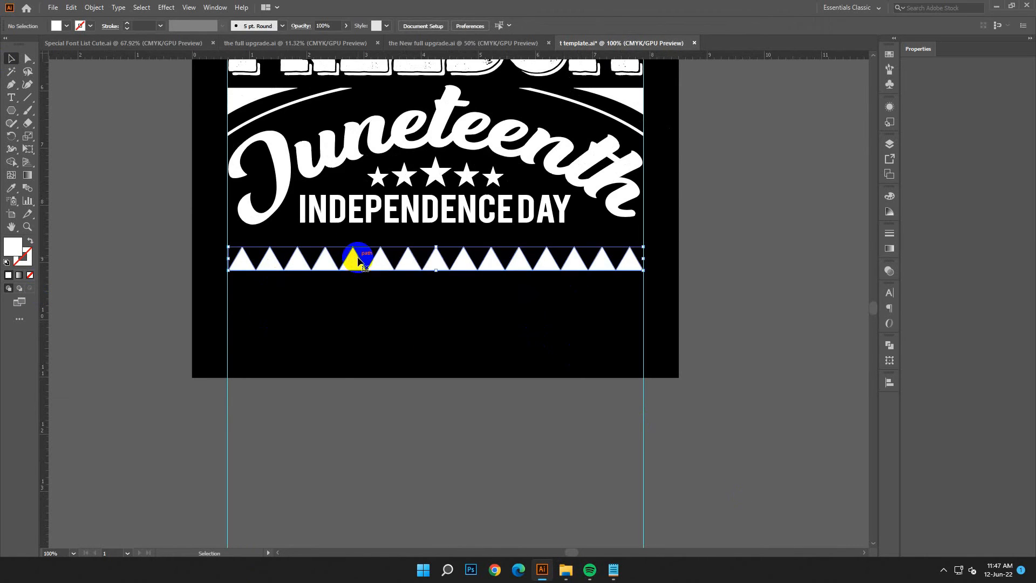
{"action": "mouse_move", "coordinate": [408, 390]}
{"action": "left_click", "coordinate": [568, 361]}
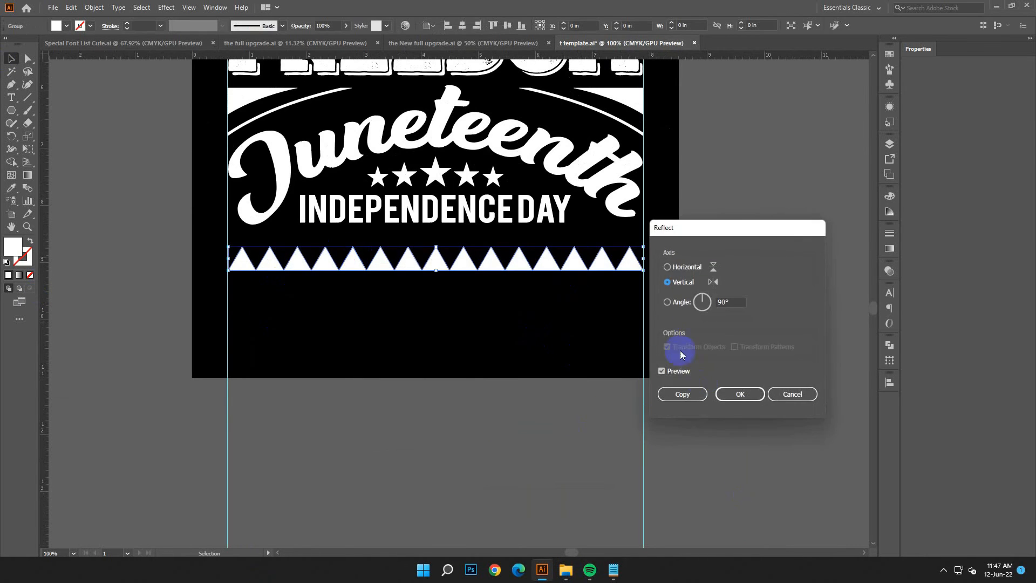
{"action": "left_click", "coordinate": [668, 268]}
{"action": "left_click", "coordinate": [670, 398]}
{"action": "left_click_drag", "start_coordinate": [456, 266], "coordinate": [426, 254]}
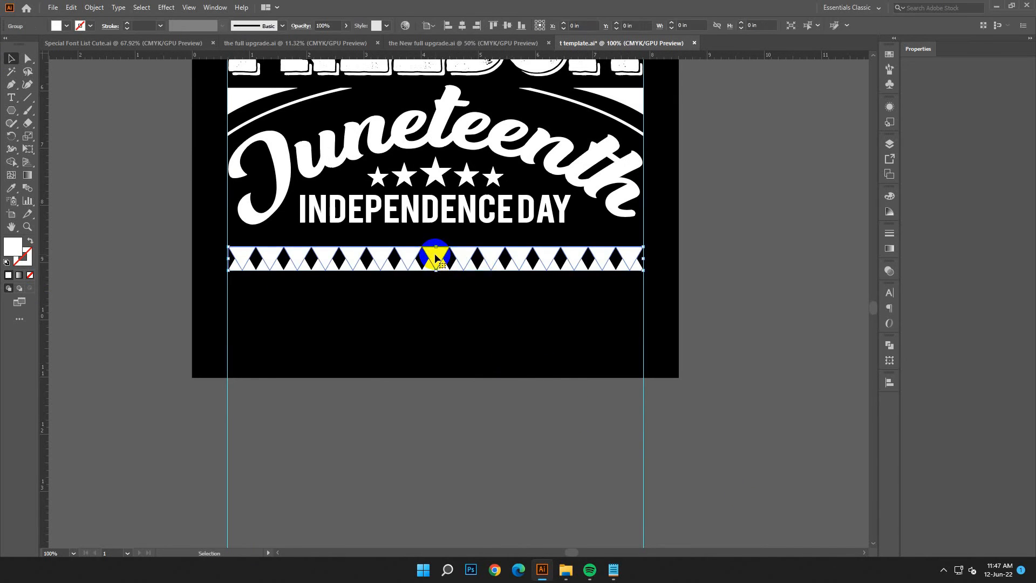
Nudge the inverted triangle row left by half a triangle and slightly up so both rows interlock with a thin zigzag gap.
{"action": "key", "text": "shift+Left"}
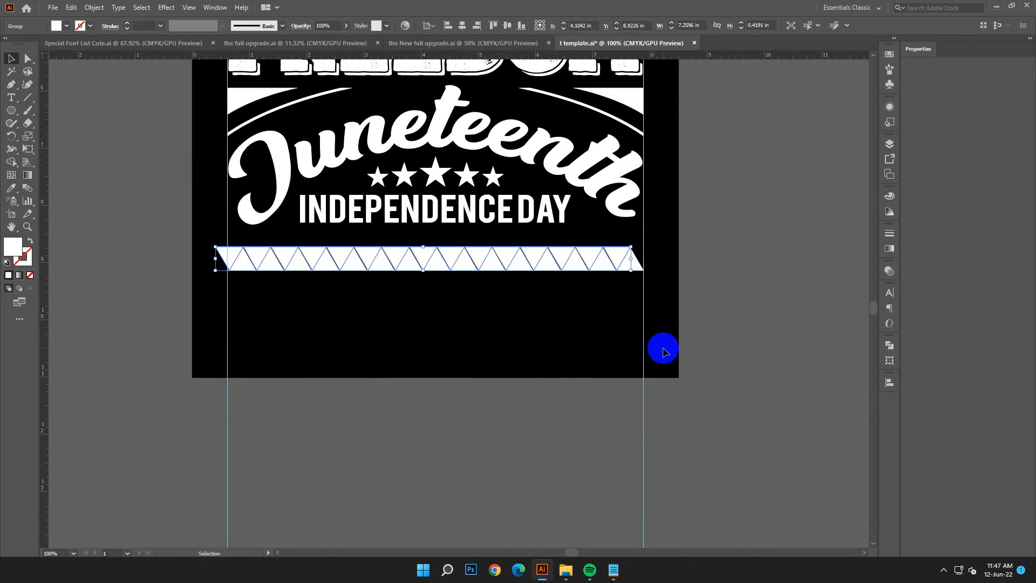
{"action": "key", "text": "Up"}
{"action": "key", "text": "Up"}
{"action": "key", "text": "Up"}
{"action": "key", "text": "Up"}
{"action": "key", "text": "Up"}
{"action": "key", "text": "Up"}
{"action": "key", "text": "Left"}
{"action": "left_click", "coordinate": [600, 373]}
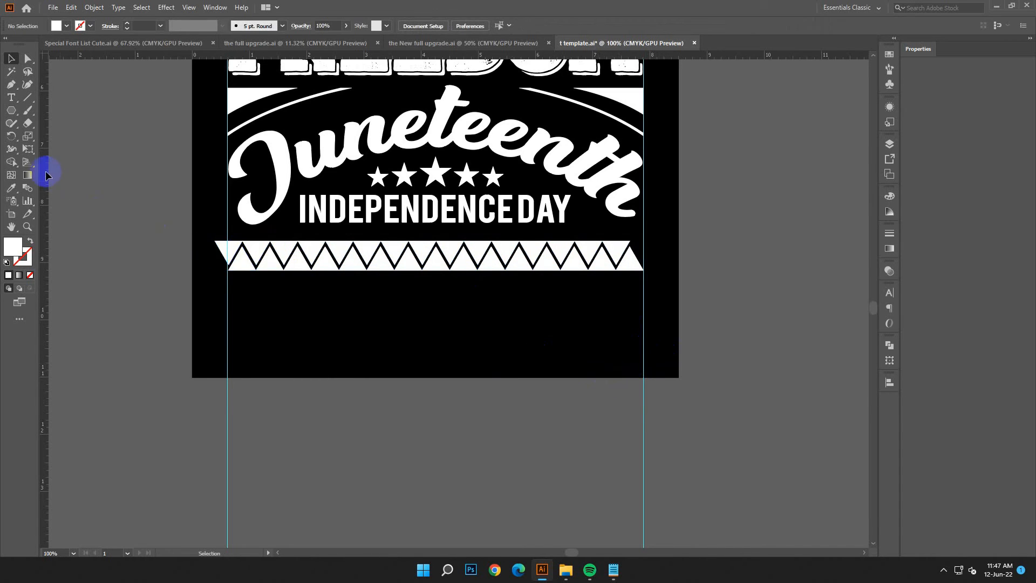
Draw a vertical line about 0.91 in tall along the left guide, crossing the overhanging inverted triangle.
{"action": "scroll", "coordinate": [460, 338], "scroll_direction": "up", "scroll_amount": 2}
{"action": "scroll", "coordinate": [461, 338], "scroll_direction": "up", "scroll_amount": 3}
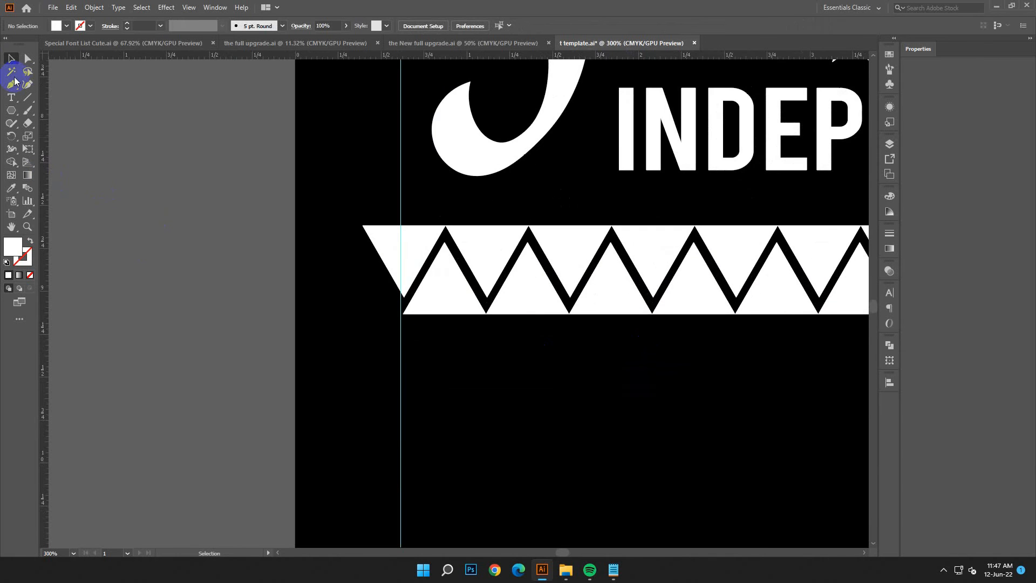
{"action": "left_click_drag", "start_coordinate": [404, 262], "coordinate": [514, 354]}
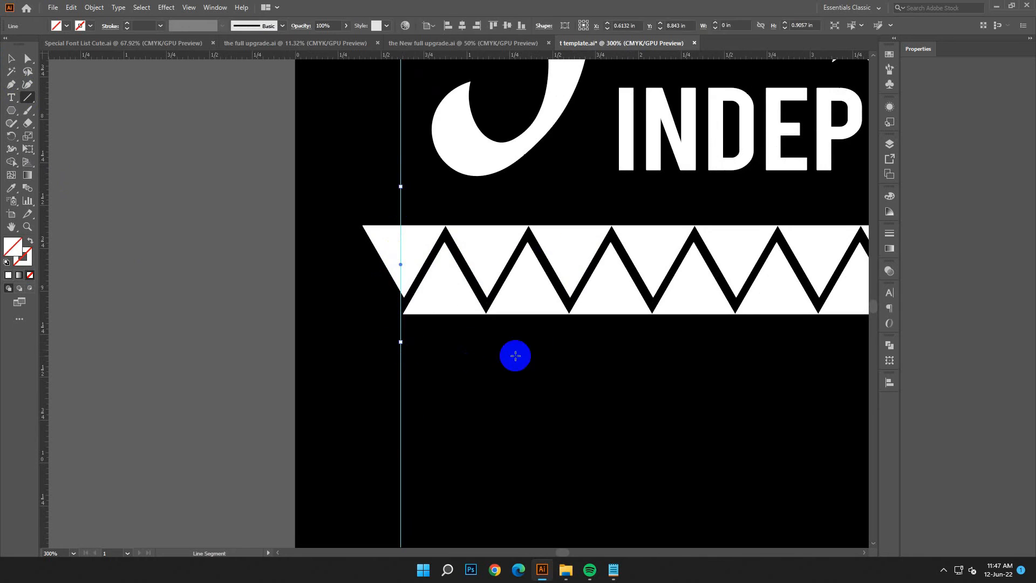
{"action": "left_click", "coordinate": [11, 58]}
{"action": "left_click", "coordinate": [203, 290]}
Divide the inverted triangle row along the vertical line with Pathfinder and ungroup the resulting pieces.
{"action": "left_click_drag", "start_coordinate": [351, 227], "coordinate": [411, 250]}
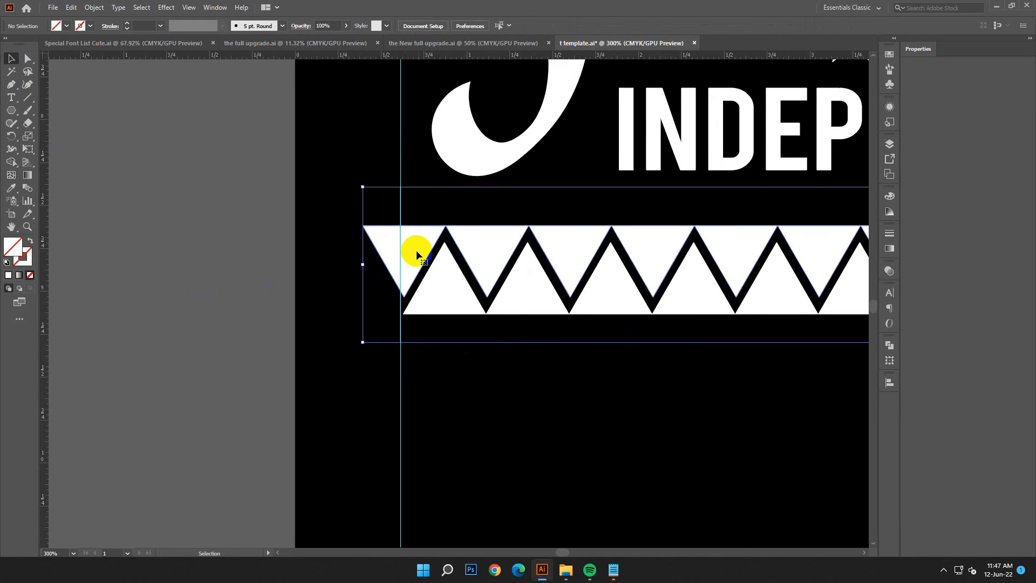
{"action": "left_click", "coordinate": [890, 345]}
{"action": "left_click", "coordinate": [765, 398]}
{"action": "right_click", "coordinate": [143, 180]}
{"action": "left_click", "coordinate": [185, 268]}
{"action": "left_click", "coordinate": [377, 248]}
{"action": "left_click", "coordinate": [493, 389]}
Move the cut-off half triangle outside the left guide to the right end of the inverted row, flush with the right guide.
{"action": "left_click_drag", "start_coordinate": [493, 388], "coordinate": [258, 368]}
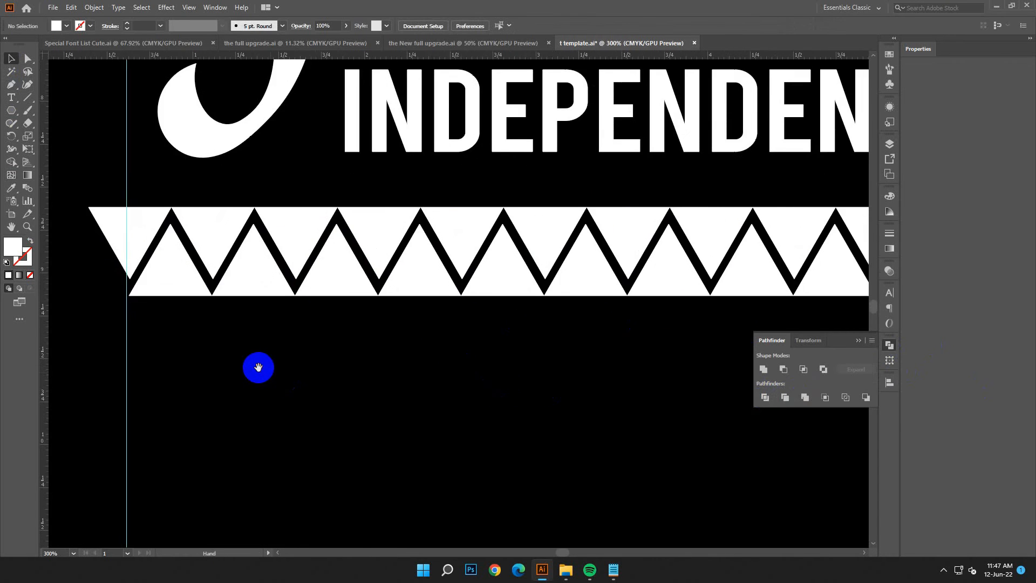
{"action": "key", "text": "ctrl+minus"}
{"action": "key", "text": "ctrl+minus"}
{"action": "scroll", "coordinate": [280, 382], "scroll_direction": "right", "scroll_amount": 3}
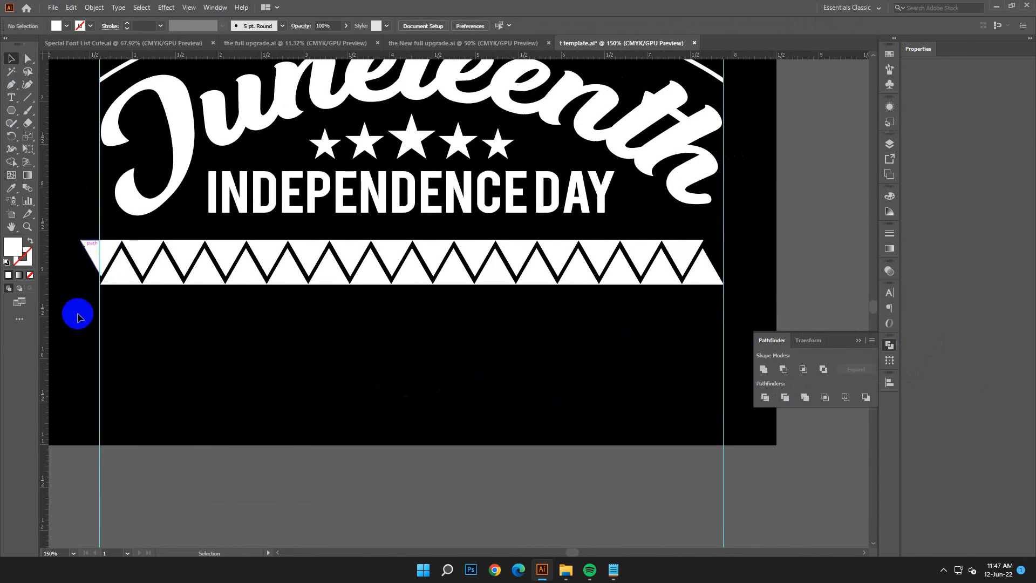
{"action": "left_click", "coordinate": [84, 248]}
{"action": "left_click_drag", "start_coordinate": [84, 247], "coordinate": [705, 266]}
{"action": "left_click", "coordinate": [755, 272]}
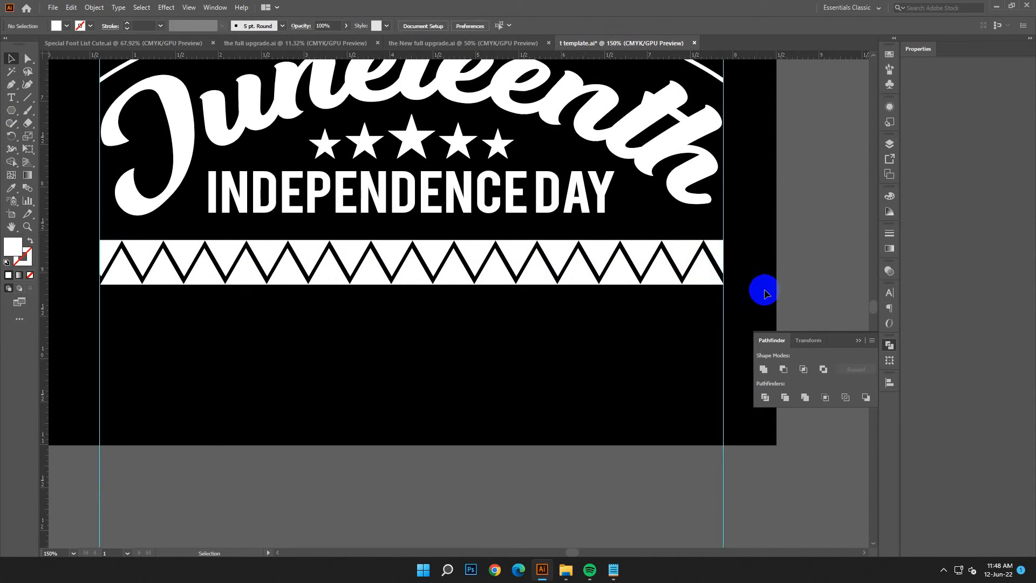
{"action": "left_click", "coordinate": [890, 344]}
Select every piece of the inverted triangle row and group them.
{"action": "left_click", "coordinate": [131, 254]}
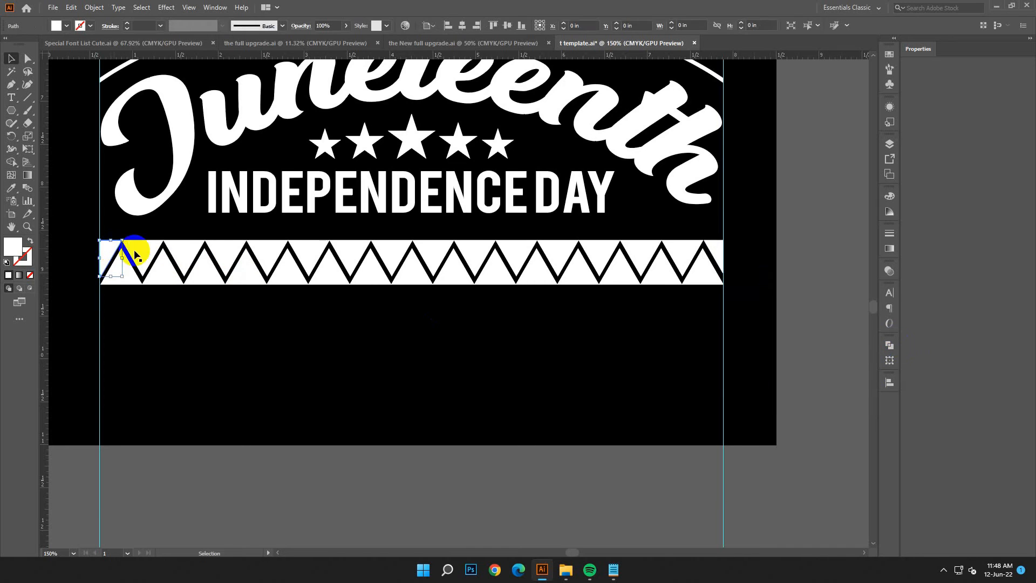
{"action": "left_click", "coordinate": [203, 254], "text": "shift"}
{"action": "left_click", "coordinate": [244, 251], "text": "shift"}
{"action": "left_click", "coordinate": [273, 250], "text": "shift"}
{"action": "left_click", "coordinate": [302, 254], "text": "shift"}
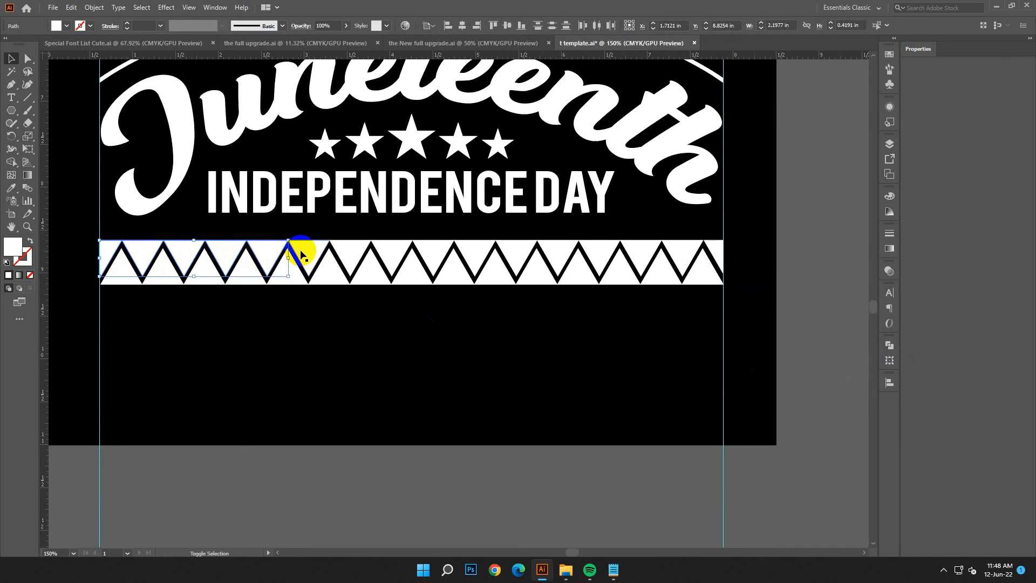
{"action": "left_click", "coordinate": [350, 250], "text": "shift"}
{"action": "left_click", "coordinate": [393, 249], "text": "shift"}
{"action": "left_click", "coordinate": [434, 249], "text": "shift"}
{"action": "left_click", "coordinate": [476, 250], "text": "shift"}
{"action": "left_click", "coordinate": [517, 250], "text": "shift"}
{"action": "left_click", "coordinate": [564, 247], "text": "shift"}
{"action": "left_click", "coordinate": [604, 246], "text": "shift"}
{"action": "left_click", "coordinate": [645, 248], "text": "shift"}
{"action": "left_click", "coordinate": [684, 249], "text": "shift"}
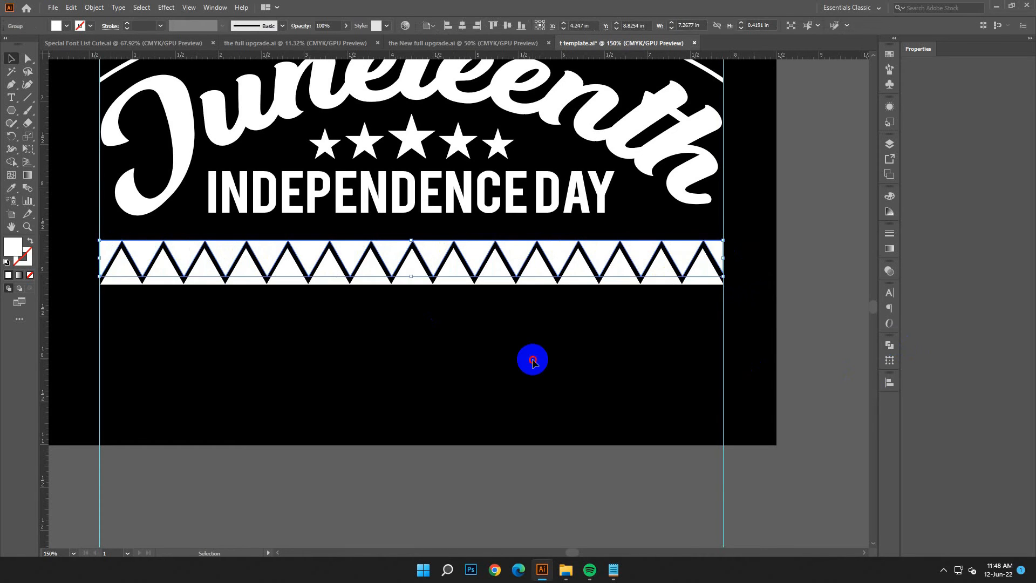
{"action": "left_click", "coordinate": [533, 359]}
{"action": "key", "text": "ctrl+minus"}
{"action": "left_click", "coordinate": [228, 287]}
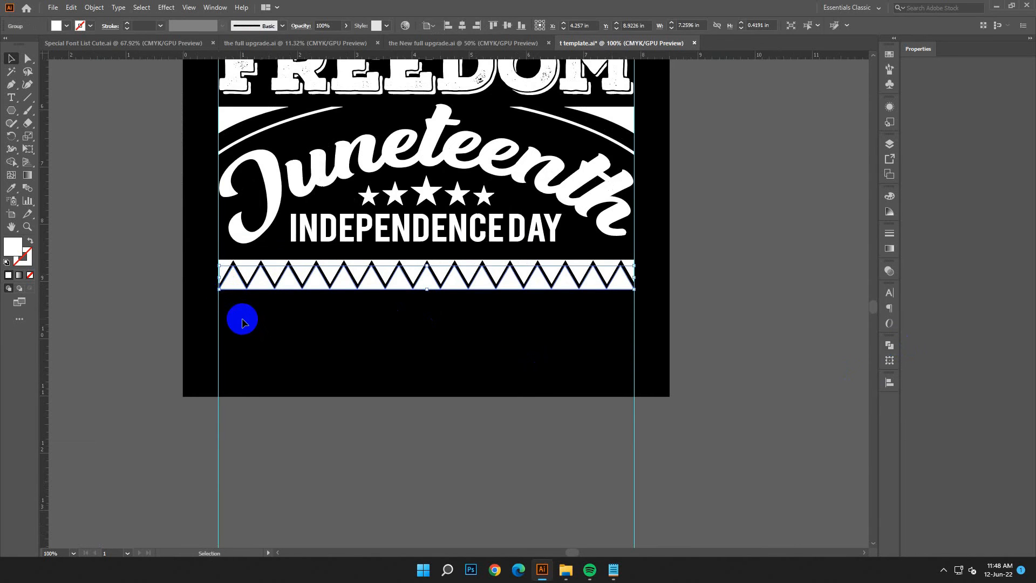
{"action": "left_click", "coordinate": [397, 312]}
{"action": "left_click", "coordinate": [394, 277]}
{"action": "left_click", "coordinate": [407, 286]}
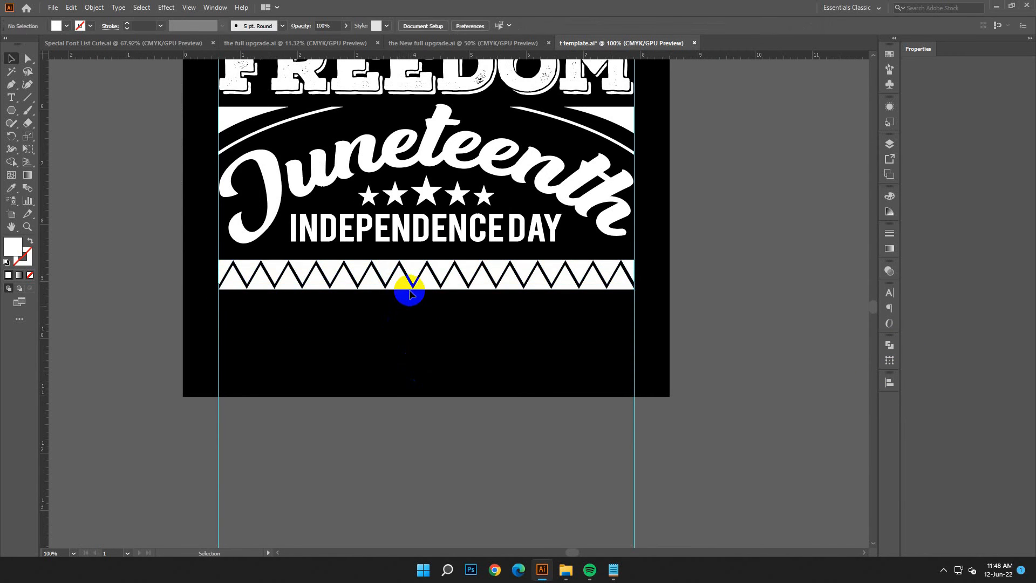
{"action": "left_click", "coordinate": [425, 382]}
Switch to the DESIGN DOCUMENT 2 notes in Notepad, copy the first colour code, EEE250, and return to the artwork.
{"action": "key", "text": "ctrl+minus"}
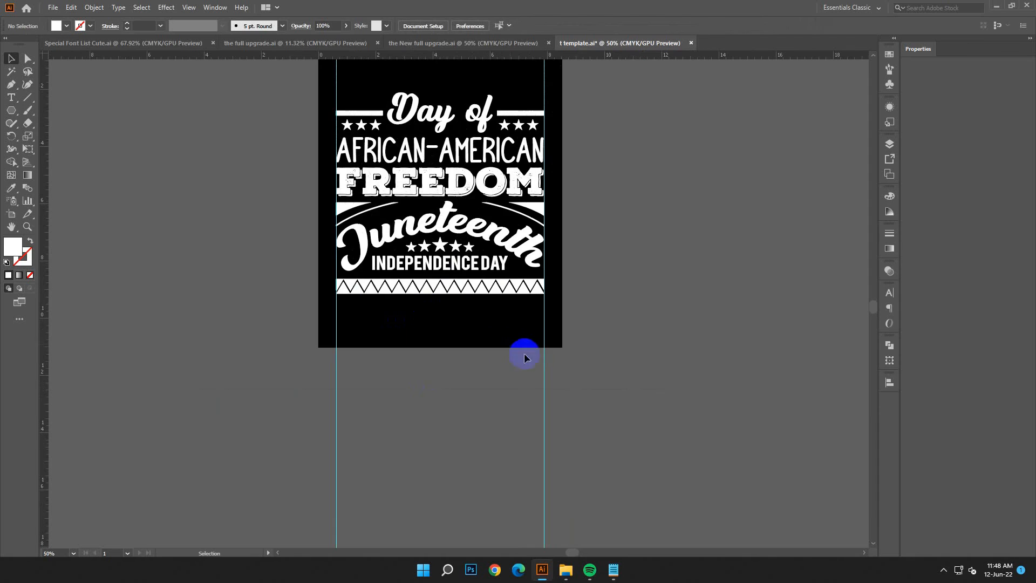
{"action": "left_click", "coordinate": [614, 570]}
{"action": "left_click_drag", "start_coordinate": [176, 195], "coordinate": [120, 197]}
{"action": "right_click", "coordinate": [160, 196]}
{"action": "left_click", "coordinate": [194, 254]}
{"action": "left_click", "coordinate": [874, 111]}
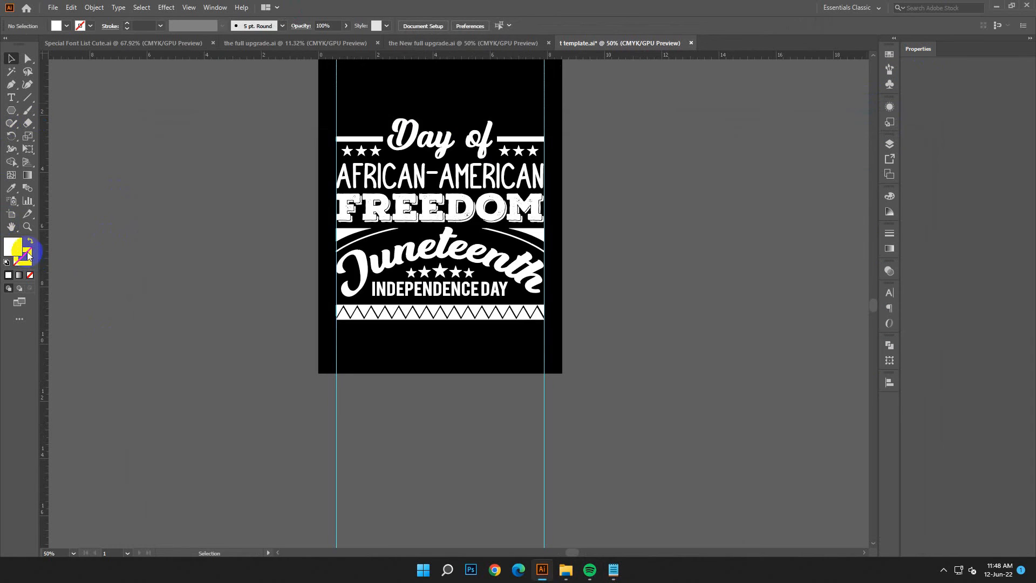
Draw a square of about 1.32 in to the right of the artboard and fill it with EEE250.
{"action": "left_click_drag", "start_coordinate": [10, 110], "coordinate": [65, 105]}
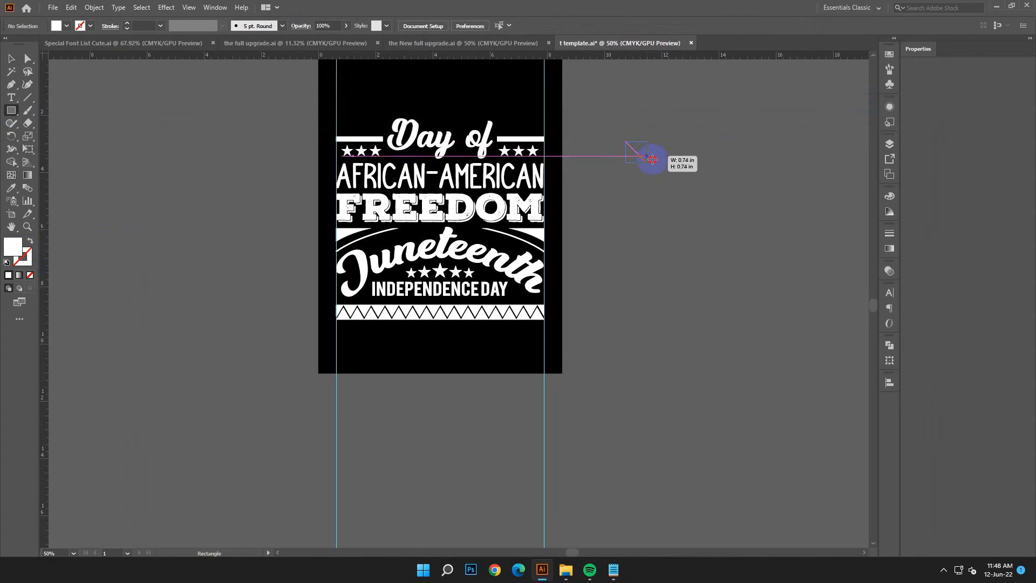
{"action": "left_click_drag", "start_coordinate": [652, 159], "coordinate": [664, 179]}
{"action": "double_click", "coordinate": [13, 246]}
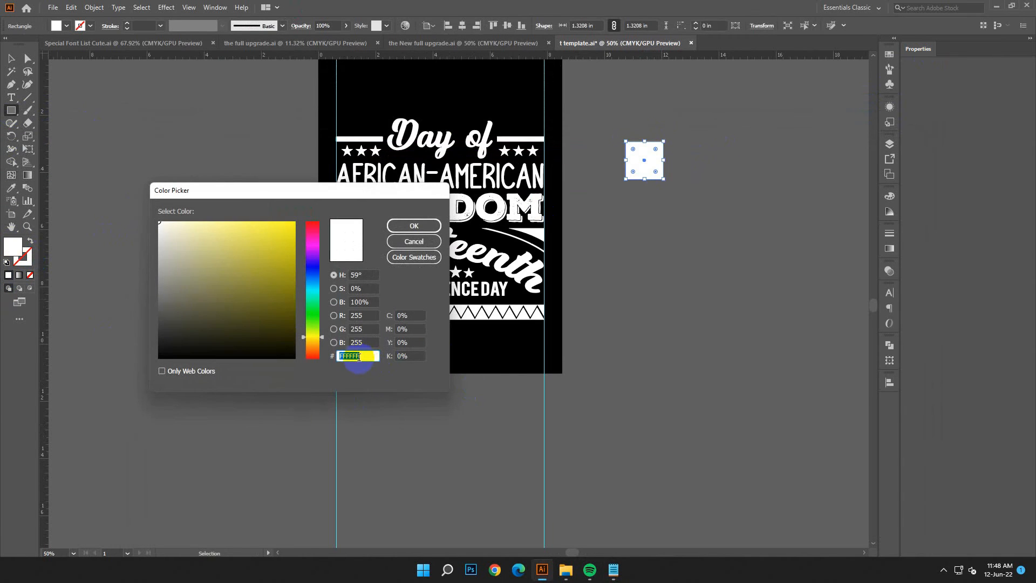
{"action": "right_click", "coordinate": [358, 358]}
{"action": "left_click", "coordinate": [385, 398]}
{"action": "left_click", "coordinate": [414, 226]}
{"action": "left_click", "coordinate": [9, 60]}
{"action": "left_click", "coordinate": [717, 245]}
Duplicate the yellow square just to its right and copy the colour code D31C1D from the Notepad notes.
{"action": "left_click_drag", "start_coordinate": [680, 176], "coordinate": [681, 176]}
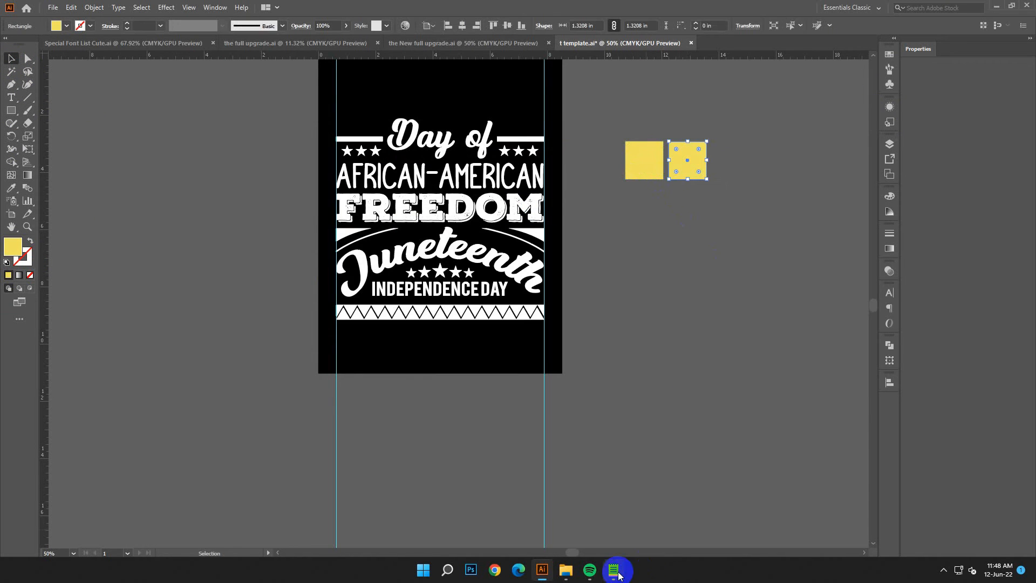
{"action": "left_click", "coordinate": [613, 570]}
{"action": "double_click", "coordinate": [145, 214]}
{"action": "right_click", "coordinate": [144, 215]}
{"action": "left_click", "coordinate": [180, 242]}
{"action": "left_click", "coordinate": [875, 111]}
Fill the duplicated square with the copied colour D31C1D.
{"action": "double_click", "coordinate": [5, 250]}
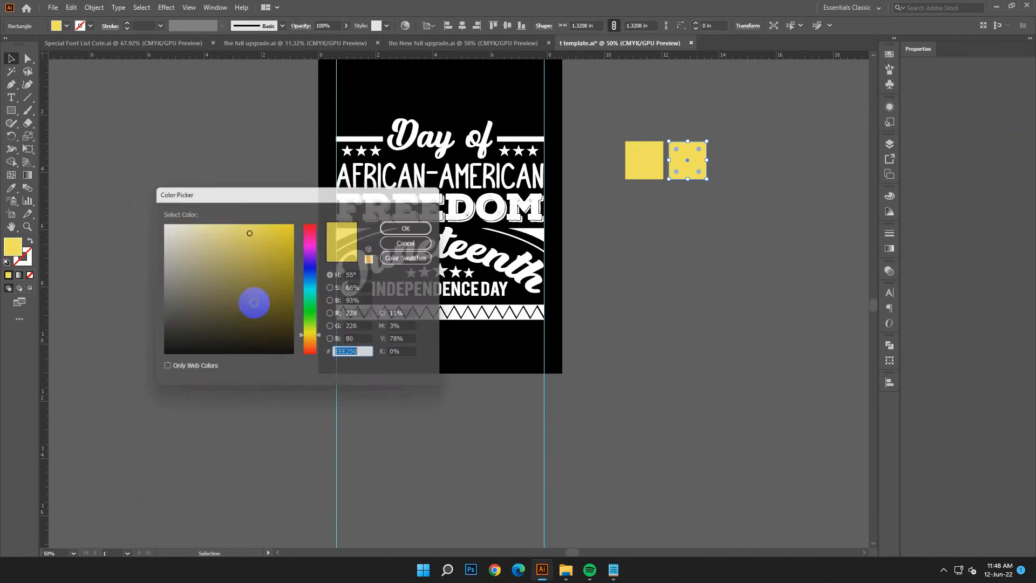
{"action": "double_click", "coordinate": [369, 356]}
{"action": "right_click", "coordinate": [350, 365]}
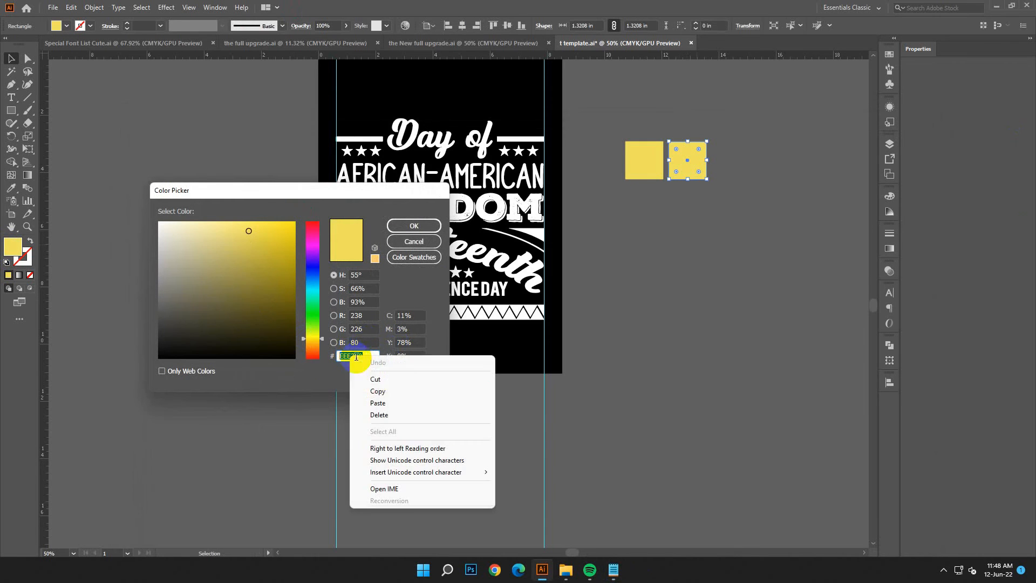
{"action": "left_click", "coordinate": [372, 402]}
{"action": "left_click", "coordinate": [413, 225]}
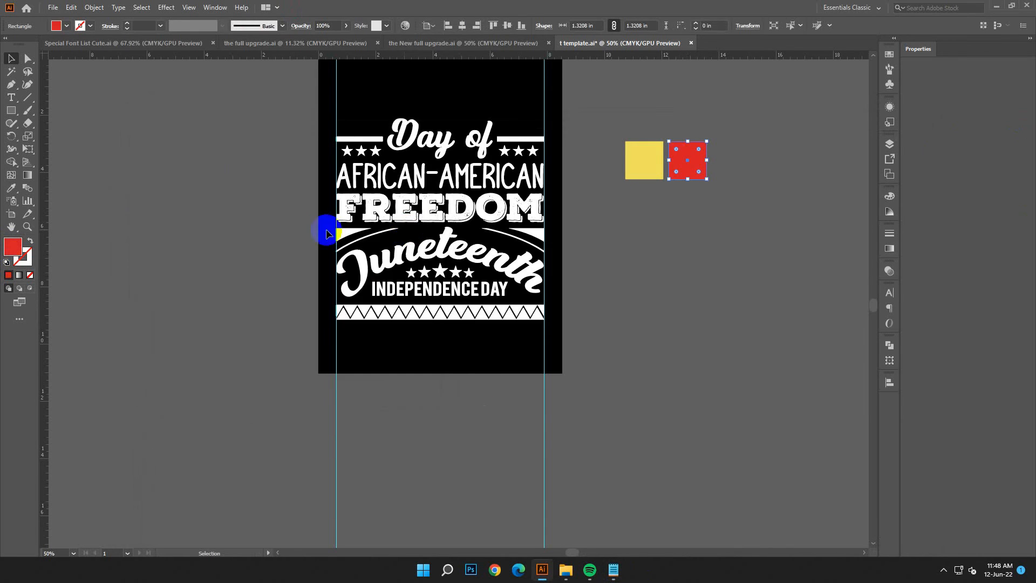
{"action": "left_click", "coordinate": [715, 289]}
Duplicate the red square to its right and copy the colour code 26A85E from the Notepad notes.
{"action": "scroll", "coordinate": [536, 190], "scroll_direction": "right", "scroll_amount": 5}
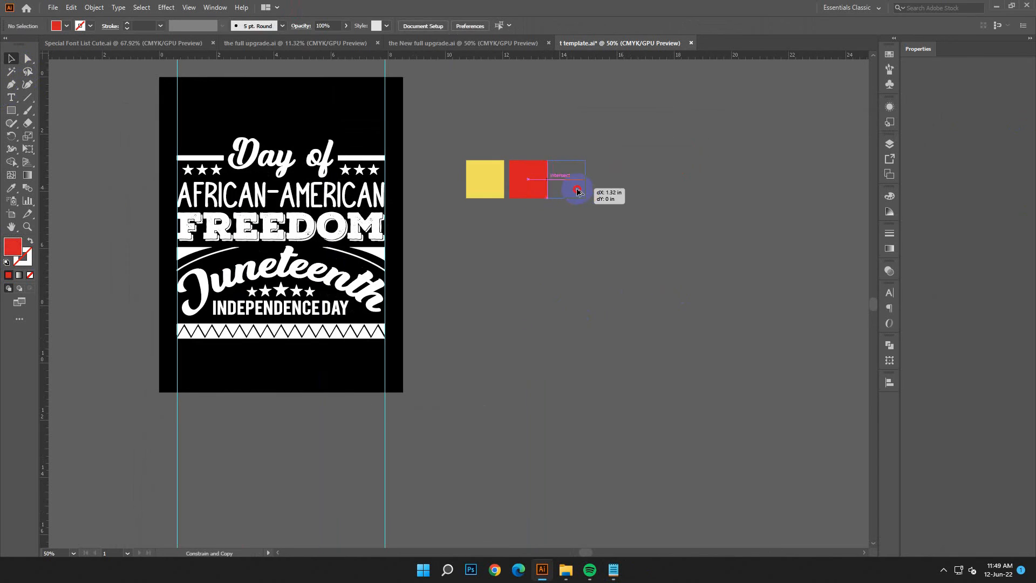
{"action": "left_click_drag", "start_coordinate": [577, 192], "coordinate": [584, 191]}
{"action": "left_click", "coordinate": [616, 571]}
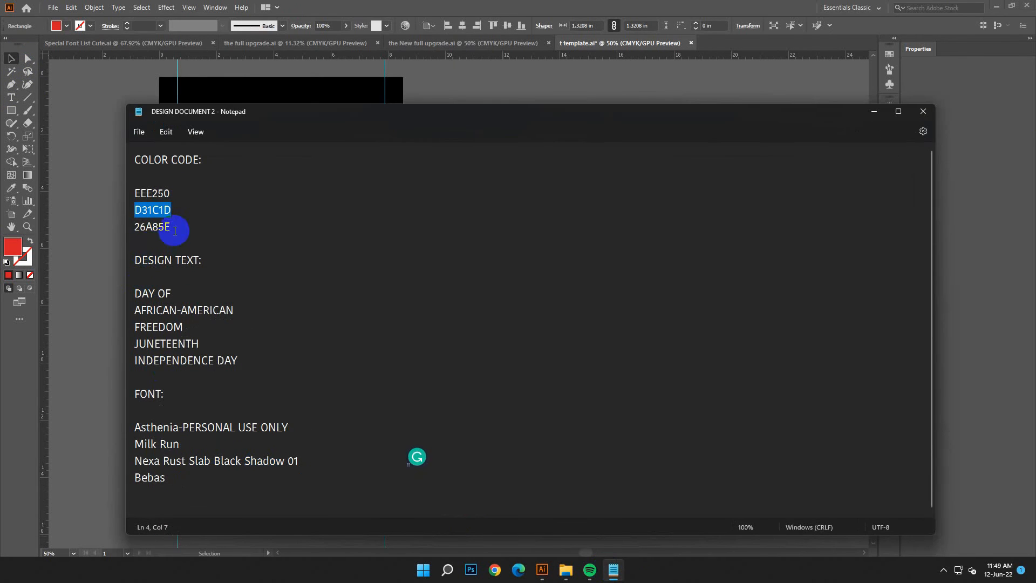
{"action": "double_click", "coordinate": [157, 227]}
{"action": "right_click", "coordinate": [157, 228]}
{"action": "left_click", "coordinate": [189, 281]}
{"action": "left_click", "coordinate": [874, 111]}
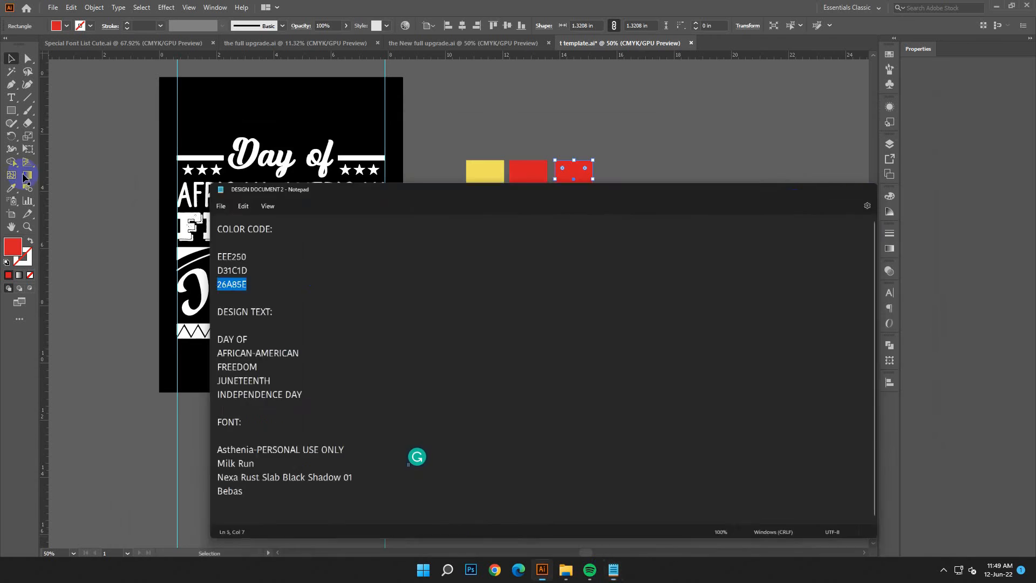
Fill the third square with the copied colour 26A85E.
{"action": "double_click", "coordinate": [13, 246]}
{"action": "right_click", "coordinate": [357, 356]}
{"action": "left_click", "coordinate": [382, 392]}
{"action": "left_click", "coordinate": [414, 226]}
{"action": "left_click", "coordinate": [474, 309]}
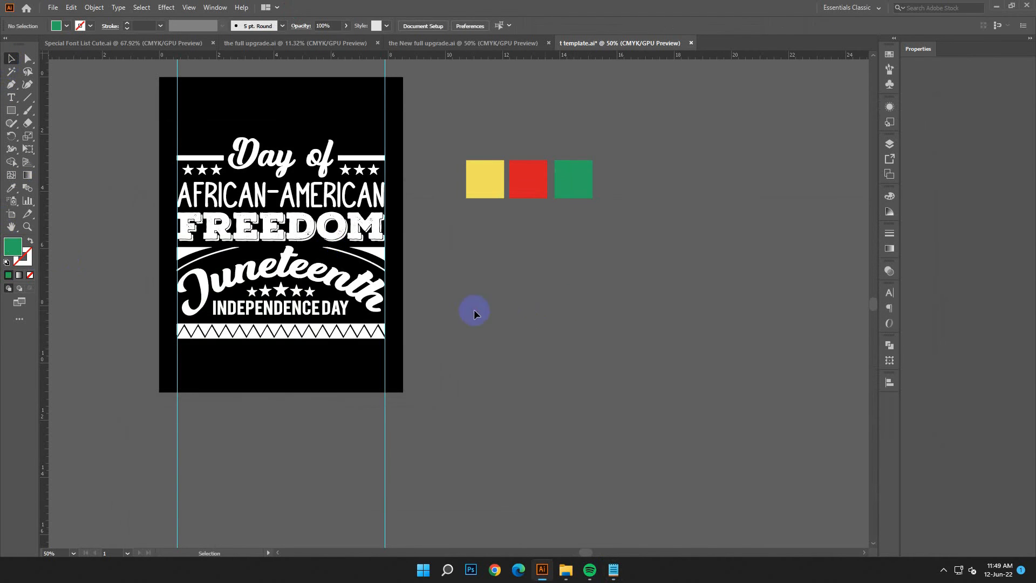
Select both interlocked triangle rows and nudge them slightly up, closer beneath INDEPENDENCE DAY.
{"action": "left_click_drag", "start_coordinate": [474, 309], "coordinate": [591, 306]}
{"action": "left_click_drag", "start_coordinate": [276, 326], "coordinate": [513, 366]}
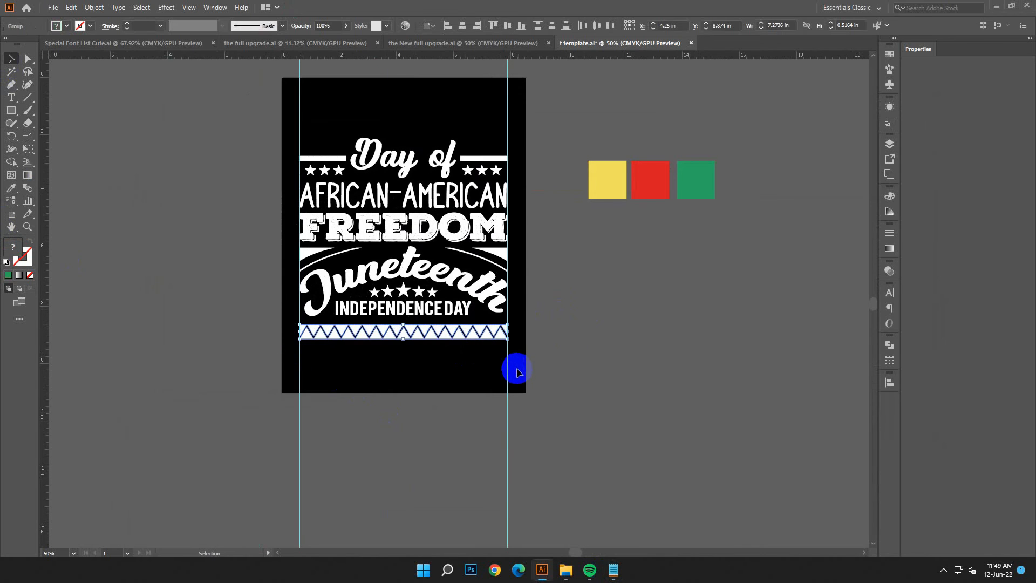
{"action": "left_click", "coordinate": [545, 350]}
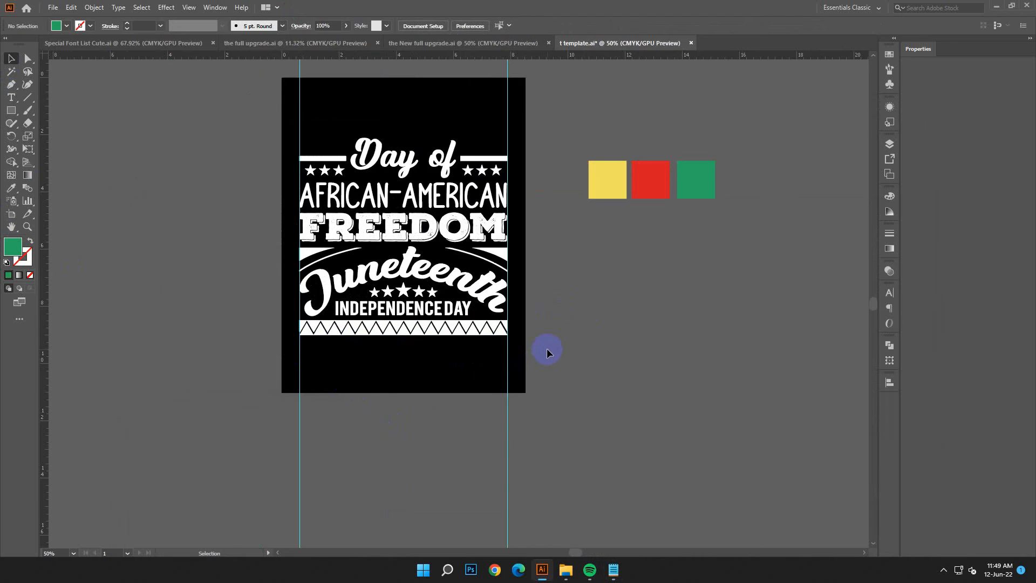
Select the whole typography design on the artboard and expand its objects and fills.
{"action": "scroll", "coordinate": [546, 350], "scroll_direction": "up", "scroll_amount": 1}
{"action": "left_click", "coordinate": [613, 214]}
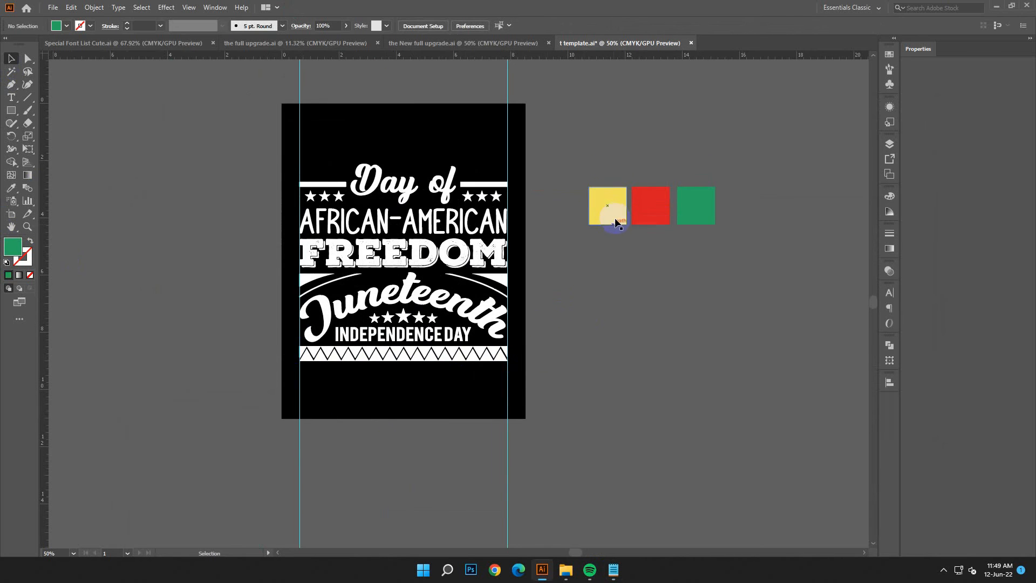
{"action": "right_click", "coordinate": [411, 176]}
{"action": "left_click", "coordinate": [447, 261]}
{"action": "left_click", "coordinate": [538, 357]}
{"action": "left_click_drag", "start_coordinate": [538, 358], "coordinate": [372, 162]}
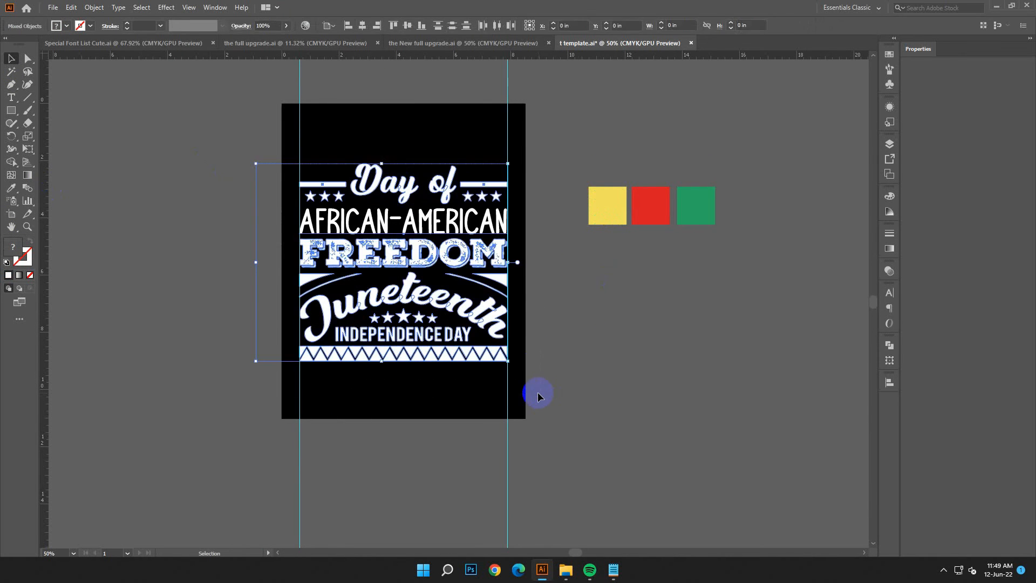
{"action": "left_click", "coordinate": [94, 8]}
{"action": "left_click", "coordinate": [134, 136]}
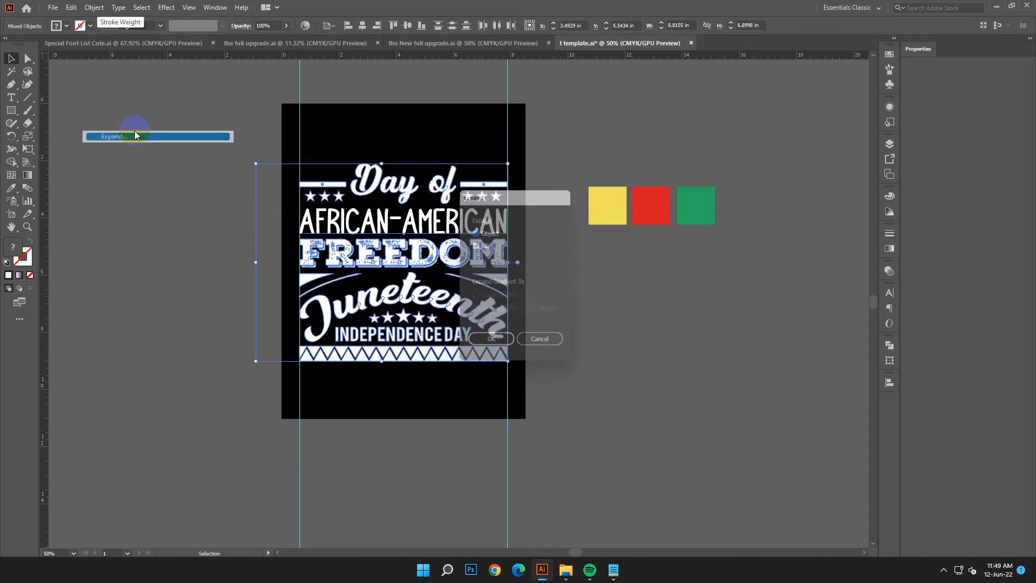
{"action": "left_click", "coordinate": [493, 344]}
Recolour the Day of lettering by sampling the yellow swatch square with the Eyedropper tool.
{"action": "left_click", "coordinate": [443, 167]}
{"action": "left_click", "coordinate": [11, 188]}
{"action": "left_click", "coordinate": [606, 205]}
{"action": "key", "text": "v"}
{"action": "left_click", "coordinate": [351, 224]}
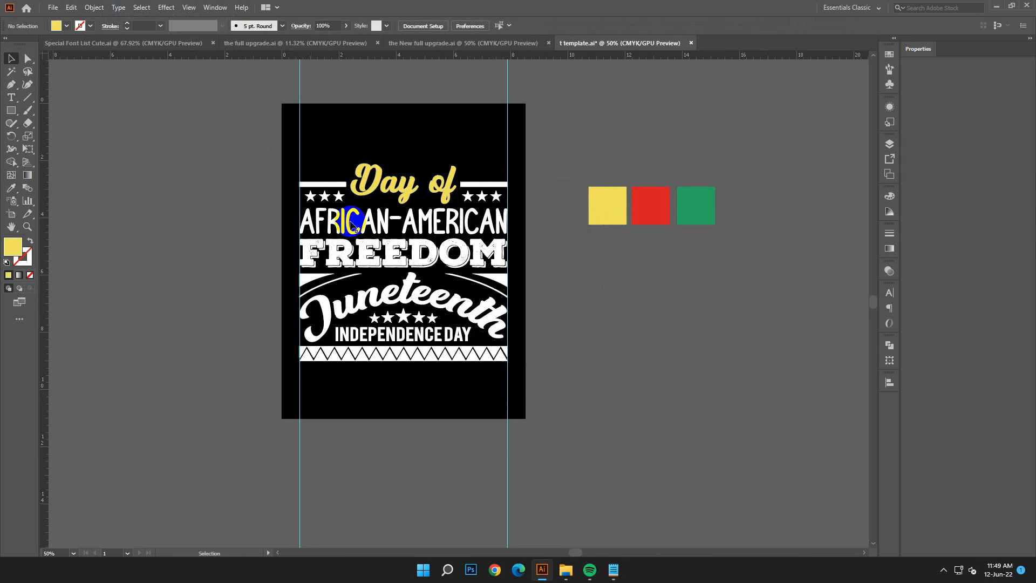
Recolour the two groups of three small stars beneath the upper bars by sampling the green swatch with the Eyedropper.
{"action": "scroll", "coordinate": [474, 224], "scroll_direction": "down", "scroll_amount": 1}
{"action": "left_click", "coordinate": [324, 183]}
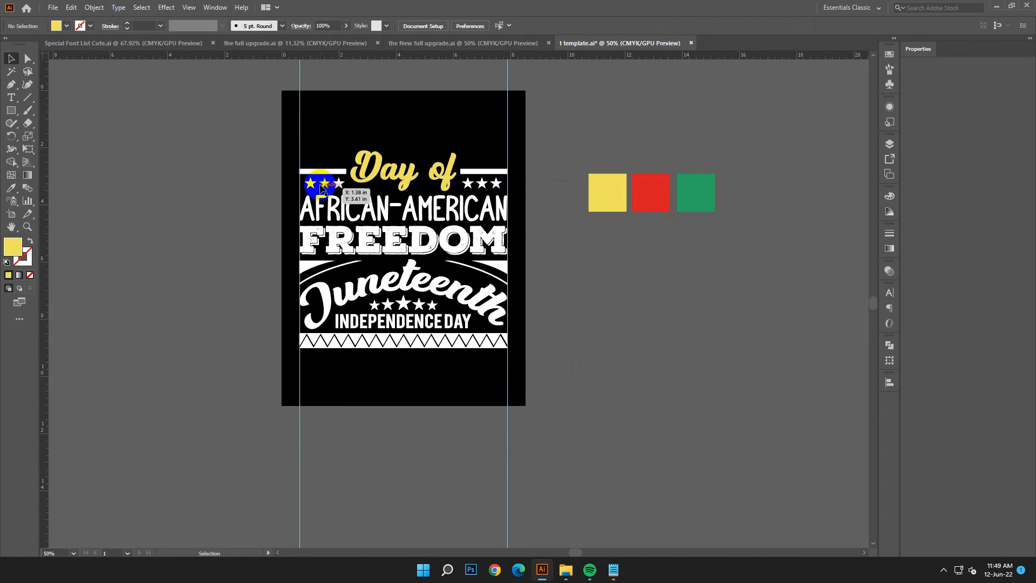
{"action": "left_click", "coordinate": [482, 184], "text": "shift"}
{"action": "key", "text": "i"}
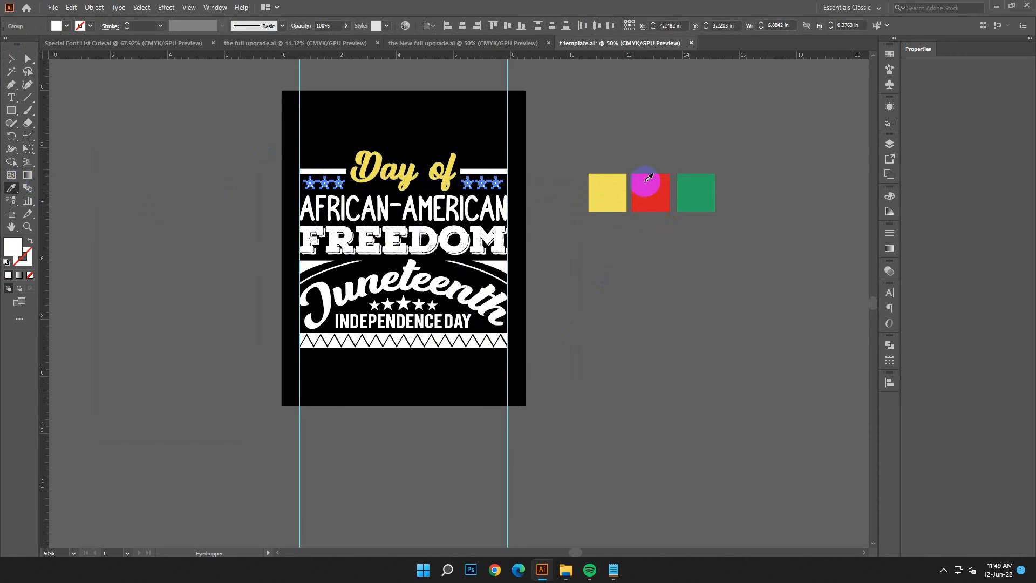
{"action": "left_click", "coordinate": [696, 193]}
{"action": "key", "text": "v"}
{"action": "left_click", "coordinate": [199, 185]}
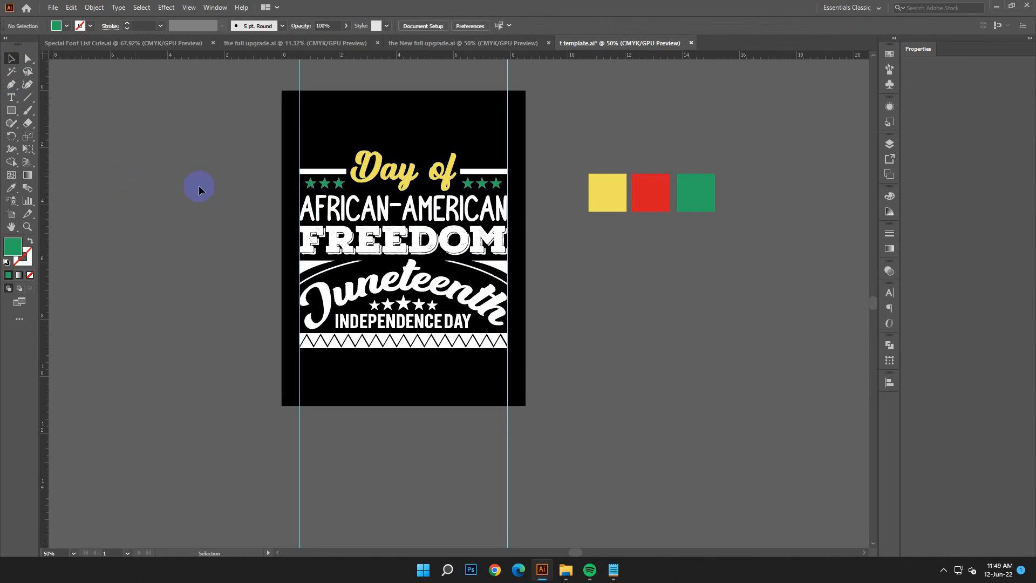
Recolour both bars beside the Day of lettering by sampling the red swatch.
{"action": "scroll", "coordinate": [198, 185], "scroll_direction": "down", "scroll_amount": 1}
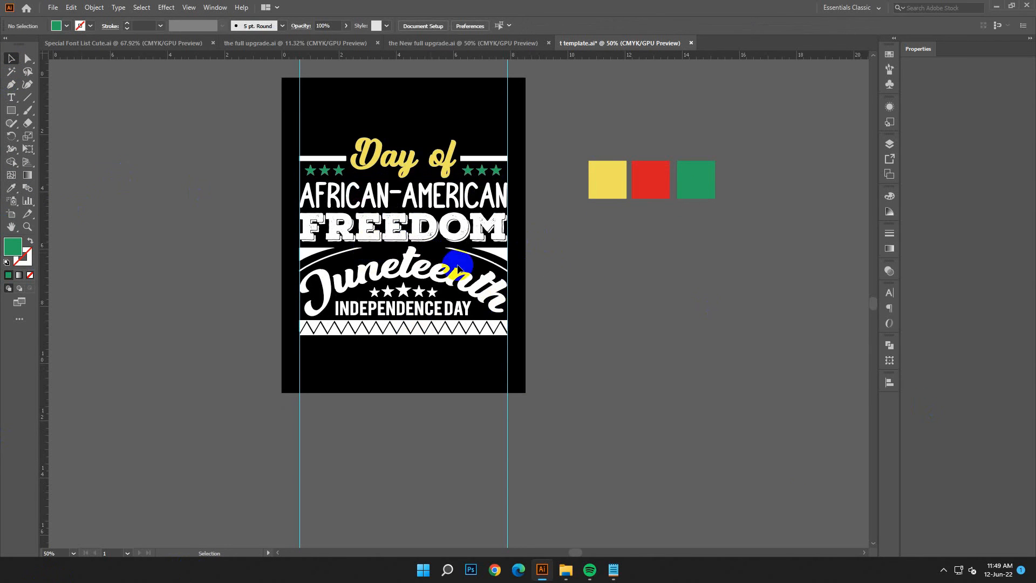
{"action": "left_click_drag", "start_coordinate": [328, 160], "coordinate": [483, 163]}
{"action": "left_click", "coordinate": [306, 175]}
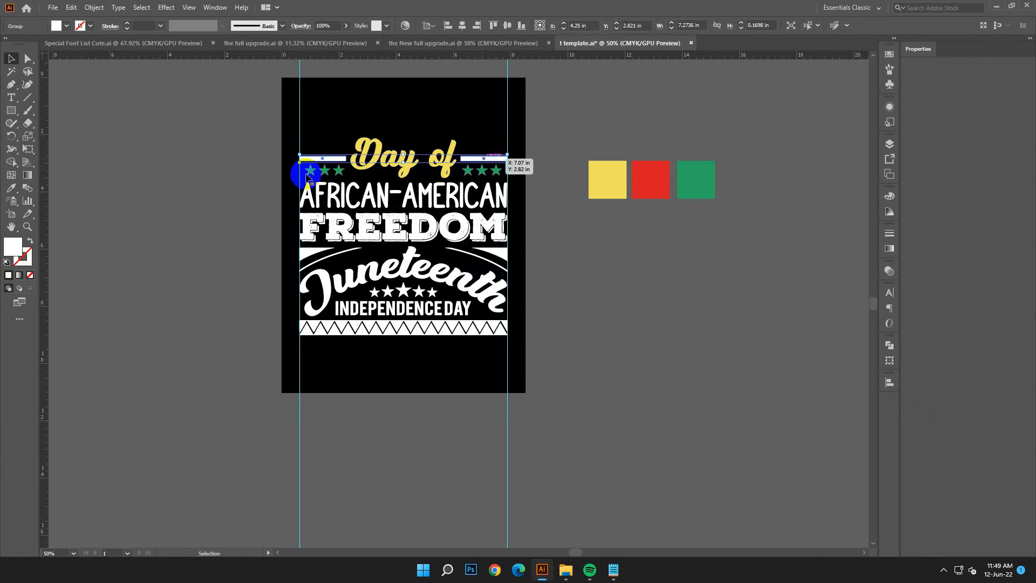
{"action": "left_click", "coordinate": [653, 173]}
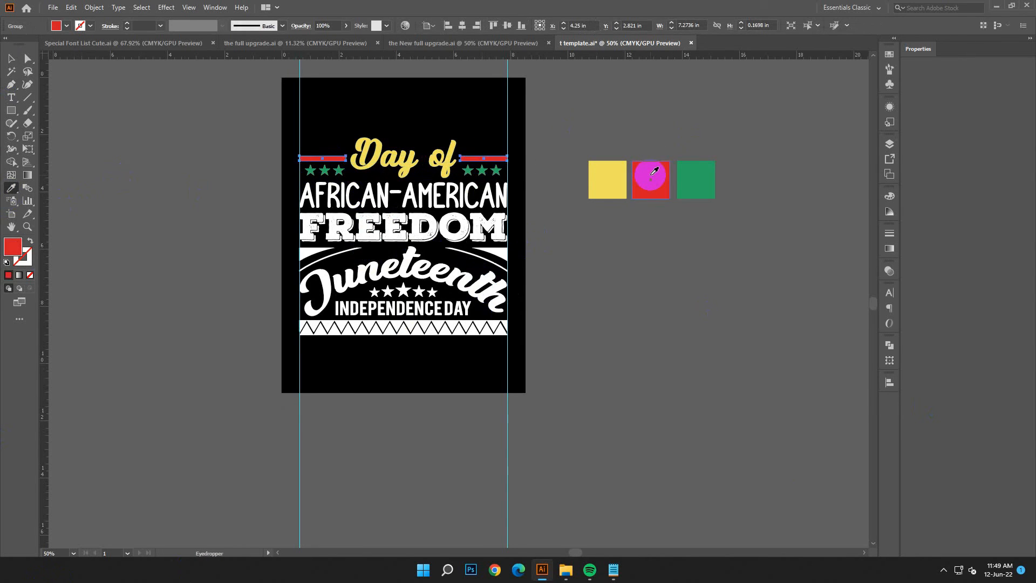
{"action": "left_click", "coordinate": [11, 58]}
{"action": "left_click", "coordinate": [518, 253]}
Recolour the AFRICAN-AMERICAN lettering by sampling the red swatch.
{"action": "scroll", "coordinate": [518, 254], "scroll_direction": "down", "scroll_amount": 1}
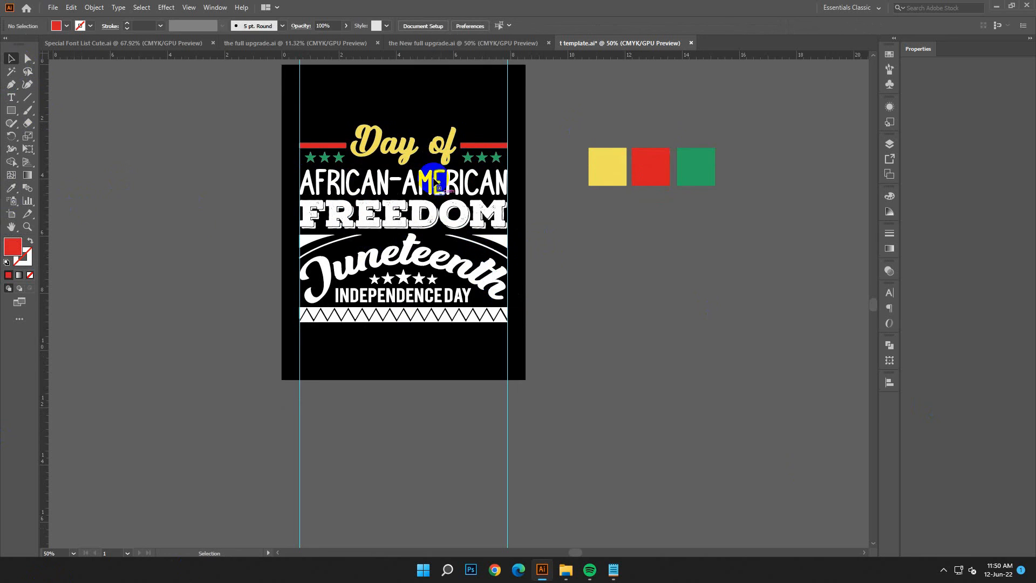
{"action": "left_click", "coordinate": [435, 176]}
{"action": "key", "text": "i"}
{"action": "left_click", "coordinate": [646, 172]}
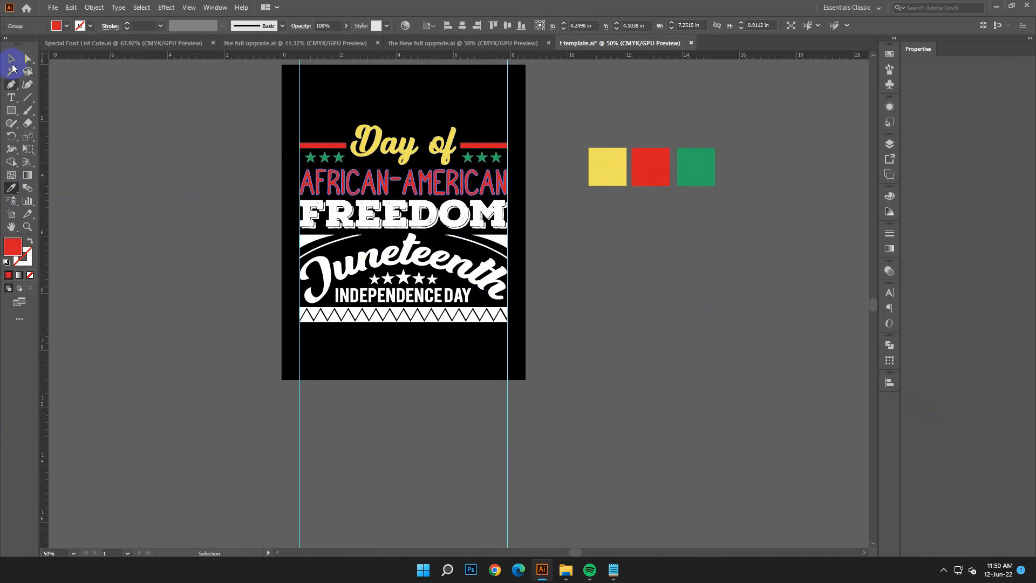
{"action": "left_click", "coordinate": [11, 58]}
Recolour the FREEDOM lettering by sampling the yellow of the Day of lettering.
{"action": "left_click", "coordinate": [402, 215]}
{"action": "left_click", "coordinate": [10, 187]}
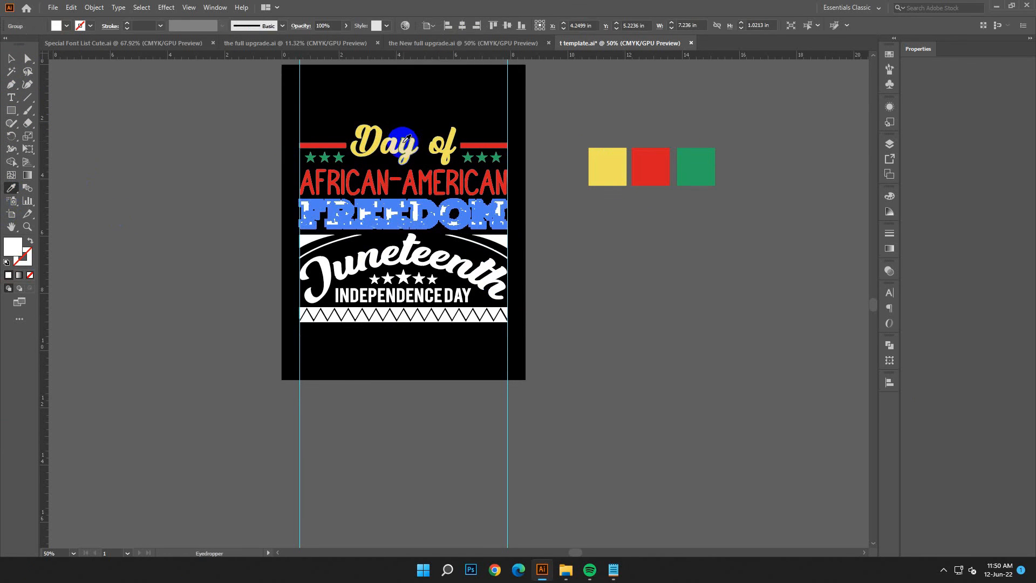
{"action": "left_click", "coordinate": [408, 138]}
{"action": "left_click", "coordinate": [11, 58]}
{"action": "left_click", "coordinate": [97, 210]}
{"action": "scroll", "coordinate": [416, 331], "scroll_direction": "down", "scroll_amount": 2}
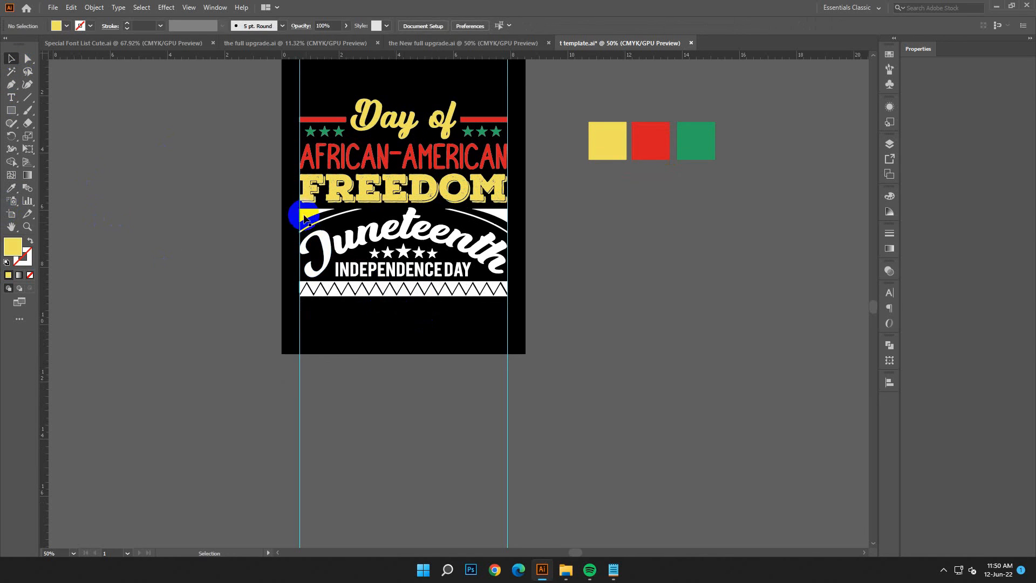
Ungroup the curved fillers above Juneteenth and recolour both solid corner pieces yellow by sampling the FREEDOM lettering.
{"action": "left_click", "coordinate": [520, 213]}
{"action": "right_click", "coordinate": [520, 213]}
{"action": "left_click", "coordinate": [519, 221]}
{"action": "left_click", "coordinate": [506, 218]}
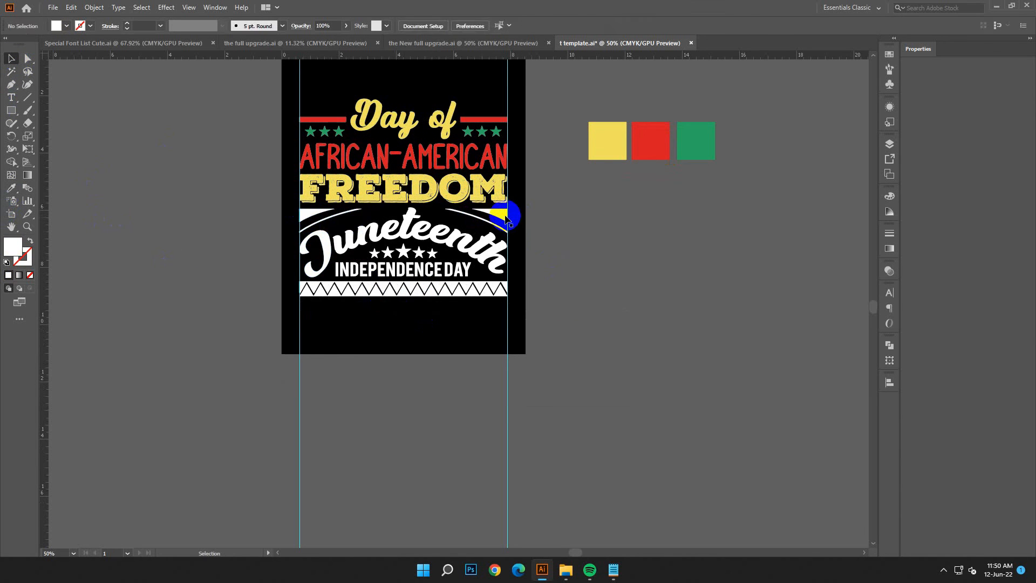
{"action": "right_click", "coordinate": [507, 210]}
{"action": "left_click", "coordinate": [519, 300]}
{"action": "left_click", "coordinate": [324, 213]}
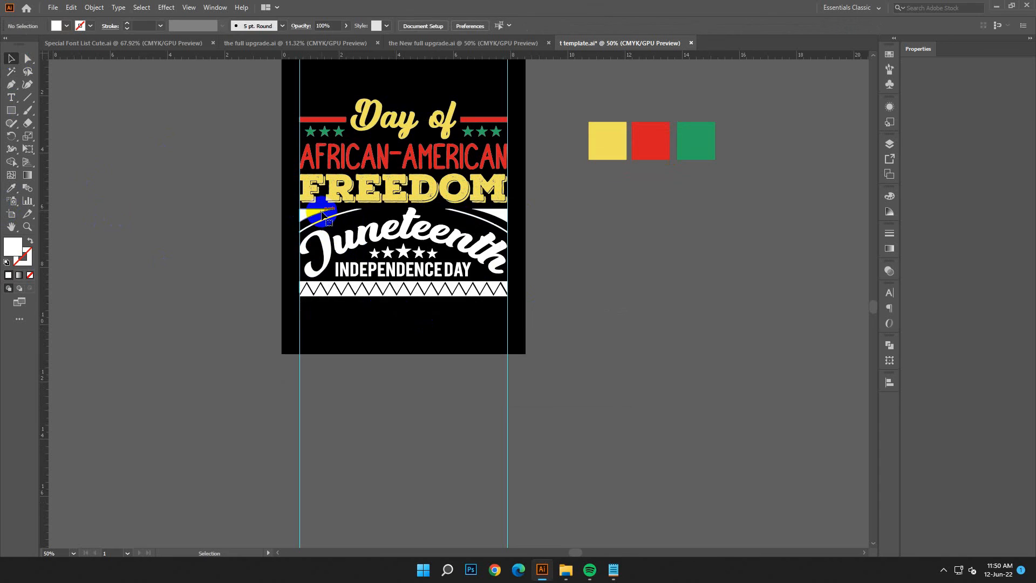
{"action": "left_click", "coordinate": [11, 188]}
{"action": "left_click", "coordinate": [351, 173]}
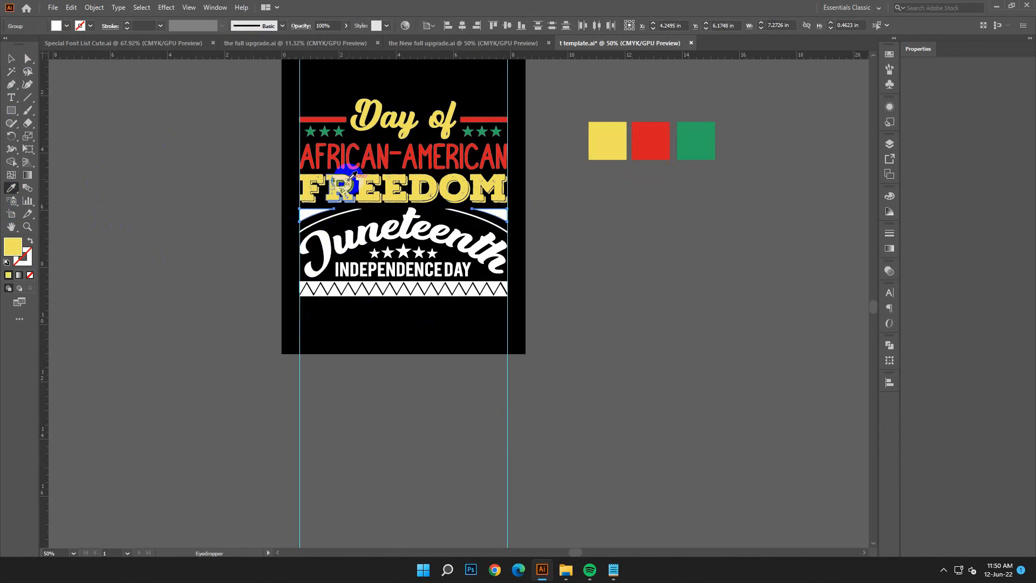
Recolour the two thin curved lines above Juneteenth with the green swatch's colour.
{"action": "left_click", "coordinate": [435, 212]}
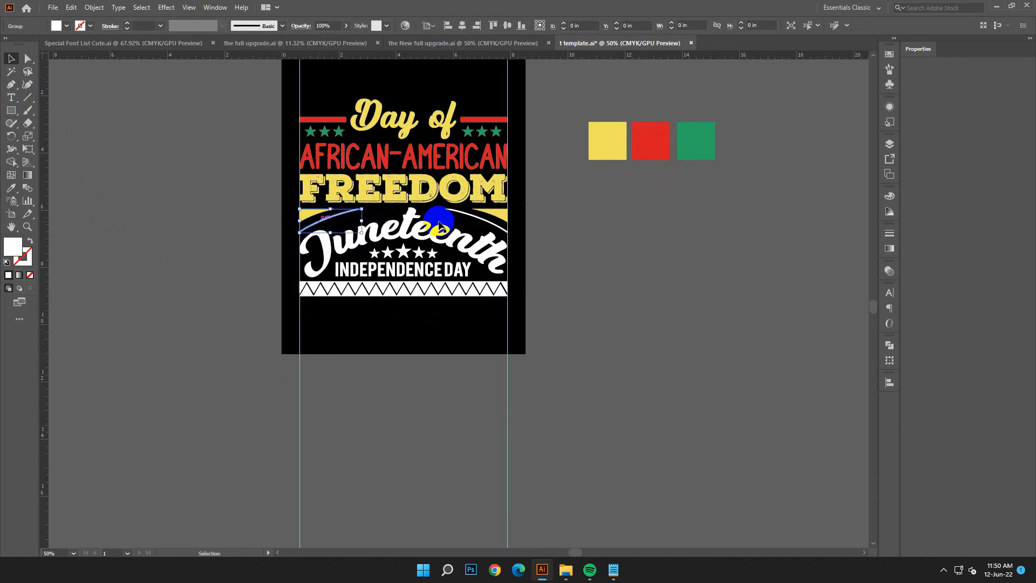
{"action": "left_click", "coordinate": [10, 188]}
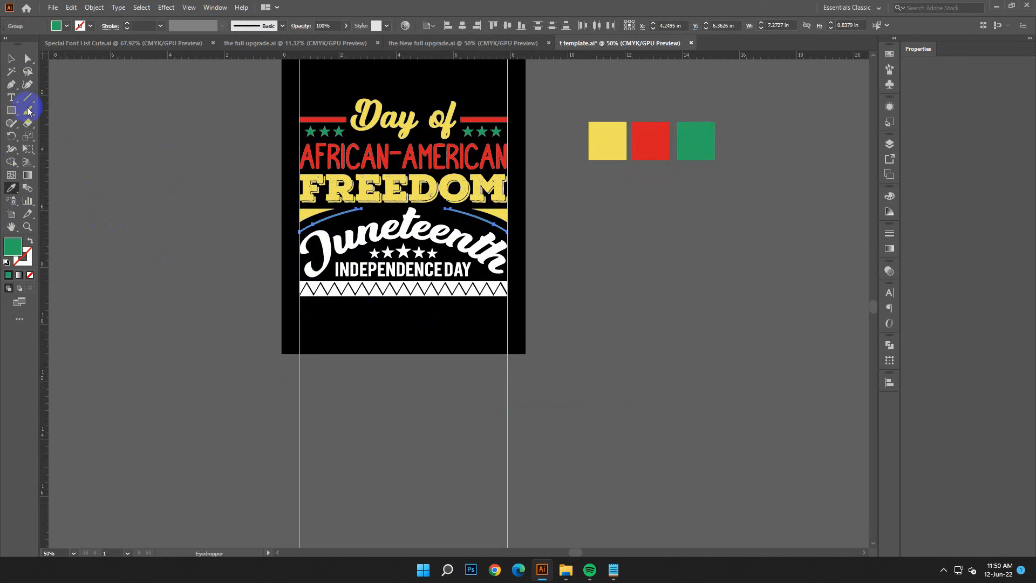
{"action": "left_click", "coordinate": [16, 59]}
{"action": "left_click", "coordinate": [551, 340]}
{"action": "scroll", "coordinate": [550, 340], "scroll_direction": "down", "scroll_amount": 1}
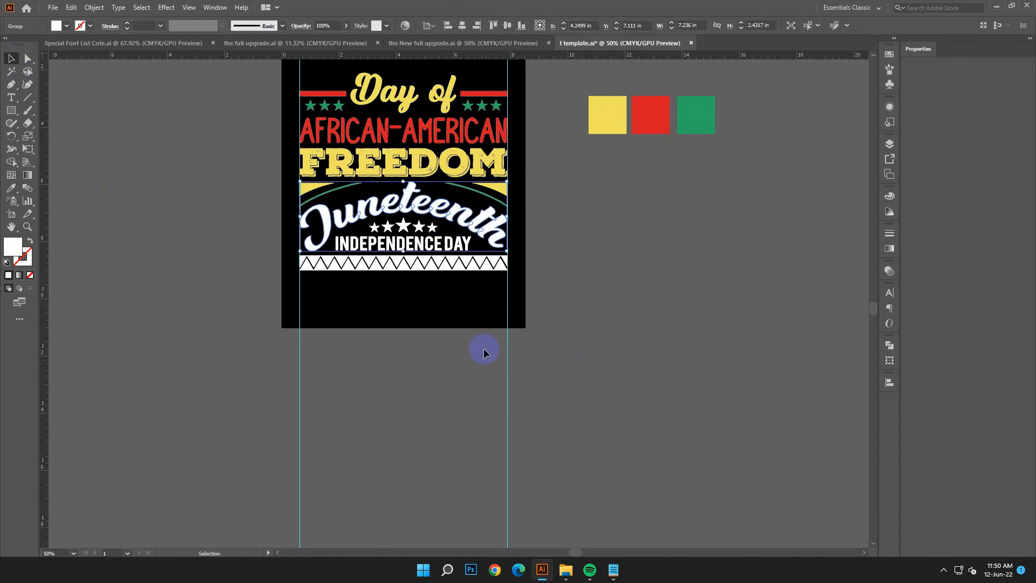
Recolour the INDEPENDENCE DAY lettering by sampling the green swatch.
{"action": "left_click", "coordinate": [423, 249]}
{"action": "left_click", "coordinate": [11, 188]}
{"action": "left_click", "coordinate": [696, 115]}
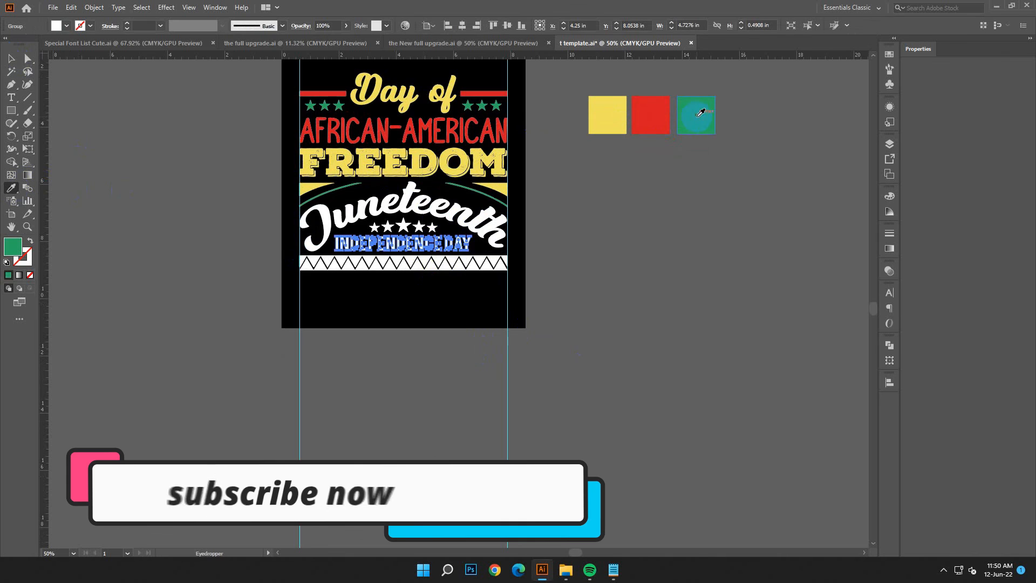
{"action": "left_click", "coordinate": [10, 58]}
Recolour the row of five stars beneath Juneteenth by sampling the red swatch.
{"action": "left_click", "coordinate": [403, 226]}
{"action": "left_click", "coordinate": [10, 187]}
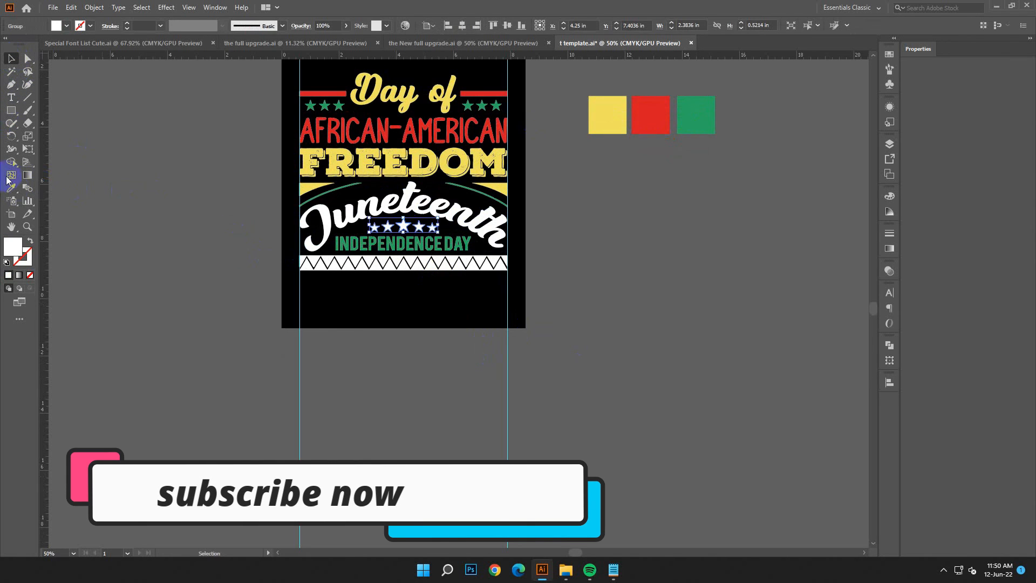
{"action": "left_click", "coordinate": [664, 119]}
{"action": "left_click", "coordinate": [11, 58]}
{"action": "left_click", "coordinate": [516, 338]}
Ungroup the triangle band so its upper row and single lower triangles are separately selectable.
{"action": "left_click", "coordinate": [406, 269]}
{"action": "right_click", "coordinate": [406, 268]}
{"action": "left_click", "coordinate": [384, 358]}
{"action": "right_click", "coordinate": [379, 268]}
{"action": "left_click", "coordinate": [407, 363]}
Recolour the upper row of the triangle band green by sampling the INDEPENDENCE DAY lettering.
{"action": "key", "text": "ctrl+1"}
{"action": "left_click", "coordinate": [381, 296]}
{"action": "left_click", "coordinate": [11, 188]}
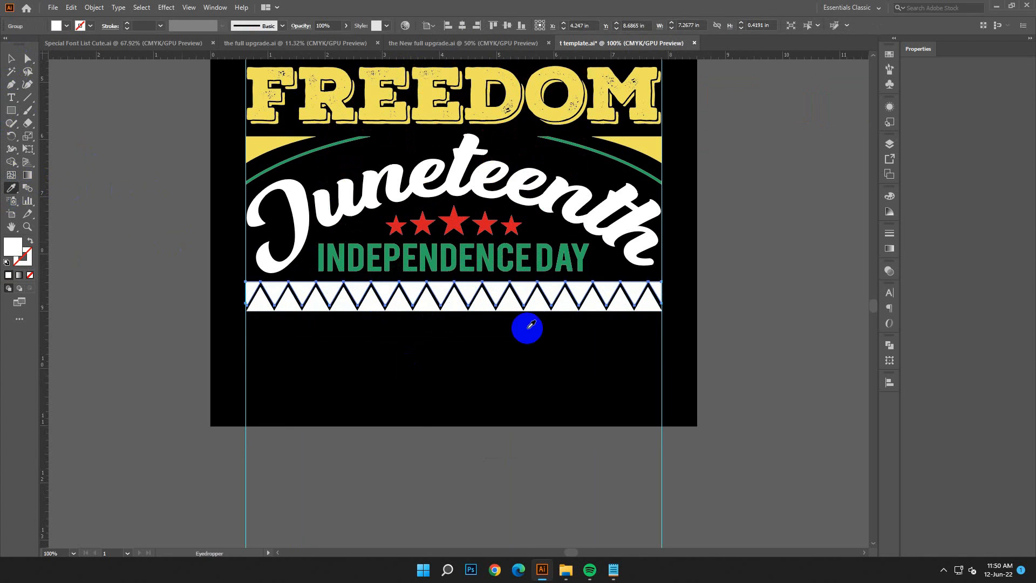
{"action": "left_click", "coordinate": [437, 110]}
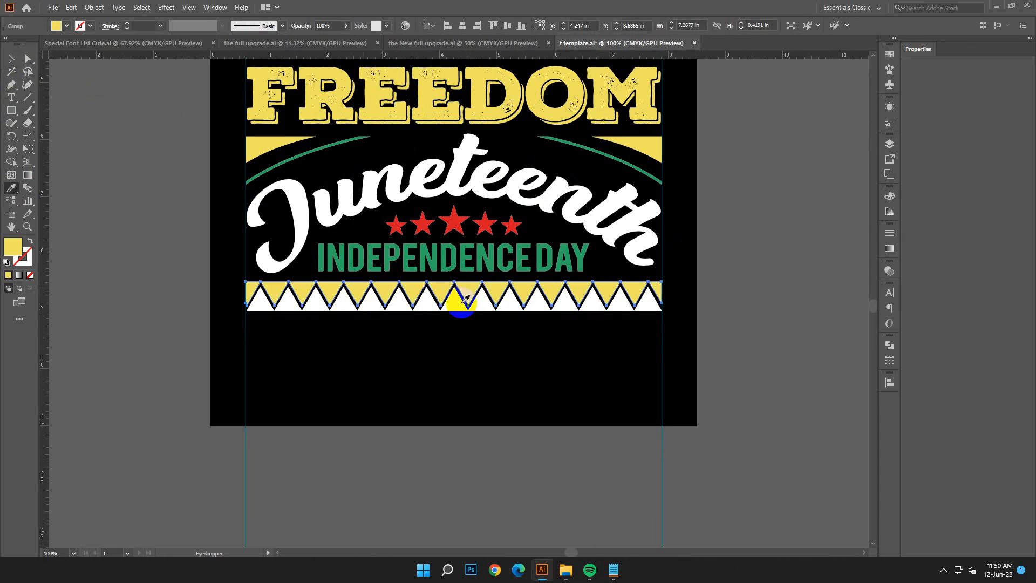
{"action": "left_click", "coordinate": [454, 247]}
{"action": "left_click", "coordinate": [10, 60]}
{"action": "left_click", "coordinate": [540, 378]}
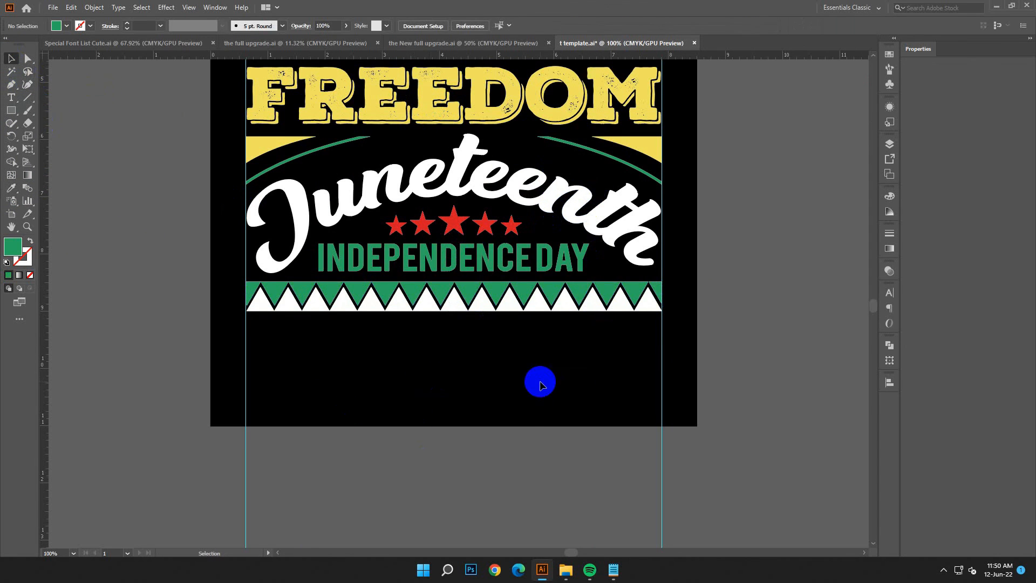
Recolour every other triangle in the band's lower row, starting with the first, by sampling the yellow swatch.
{"action": "left_click_drag", "start_coordinate": [539, 377], "coordinate": [393, 384]}
{"action": "key", "text": "ctrl+minus"}
{"action": "left_click", "coordinate": [232, 300]}
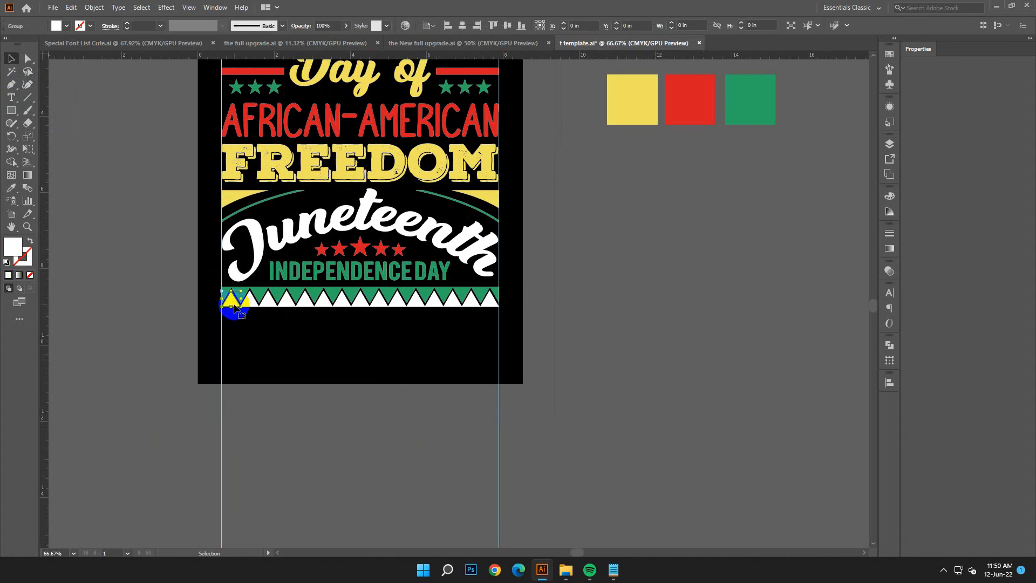
{"action": "left_click", "coordinate": [270, 309], "text": "shift"}
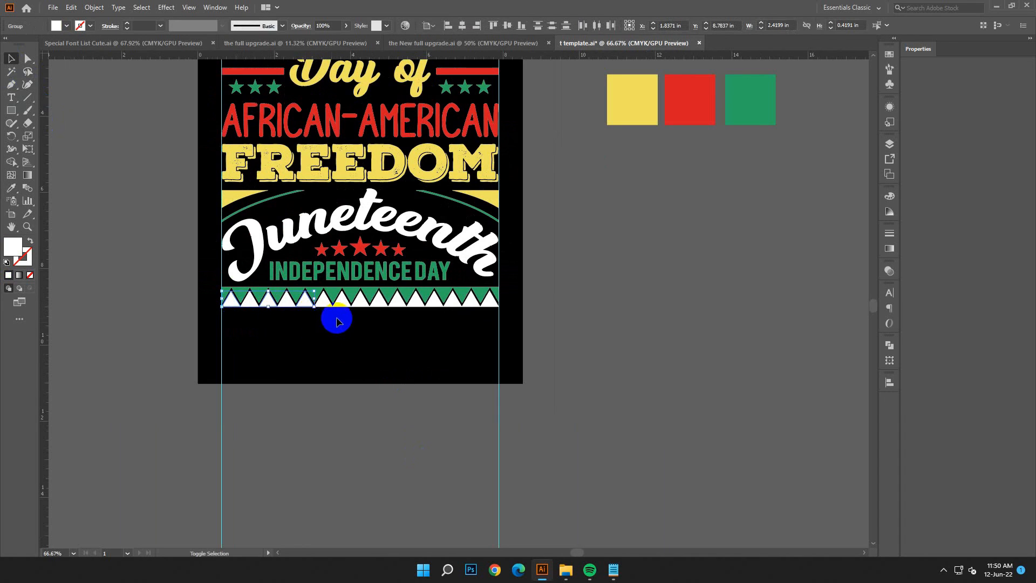
{"action": "left_click", "coordinate": [378, 304], "text": "shift"}
{"action": "left_click", "coordinate": [450, 310], "text": "shift"}
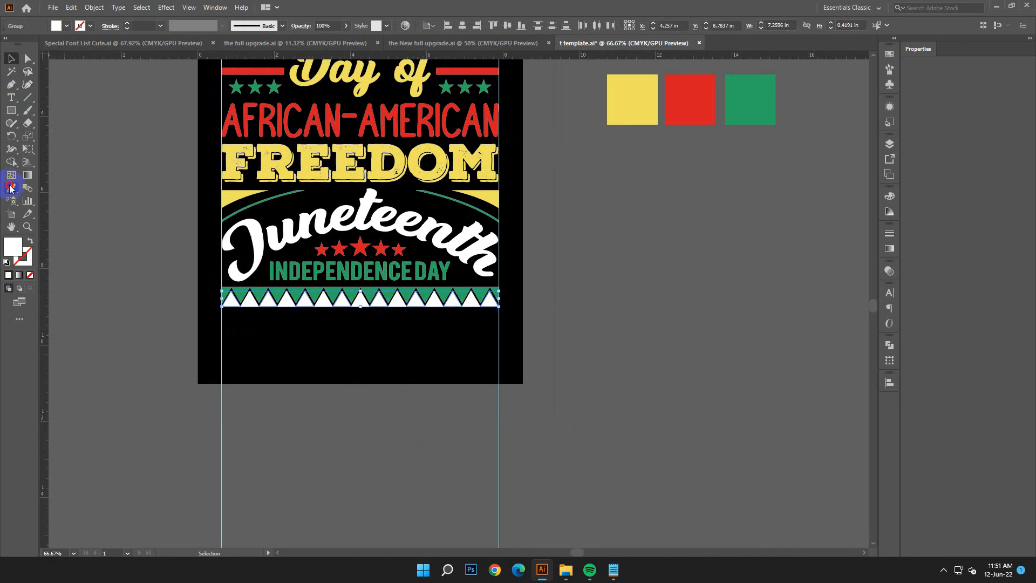
{"action": "left_click", "coordinate": [624, 92]}
Recolour the remaining white triangles in the band's lower row by sampling the red swatch.
{"action": "left_click", "coordinate": [250, 299]}
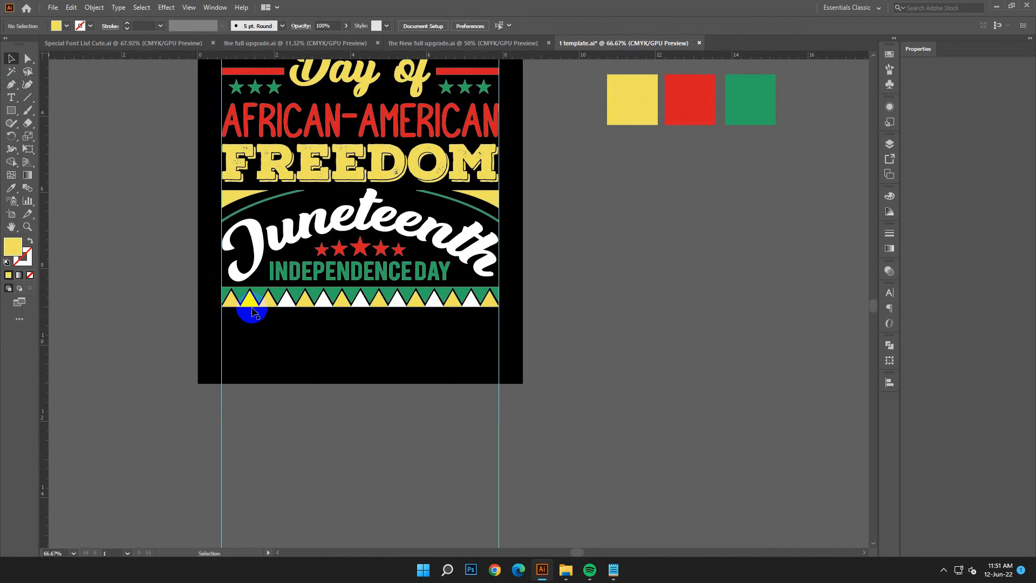
{"action": "left_click", "coordinate": [286, 299], "text": "shift"}
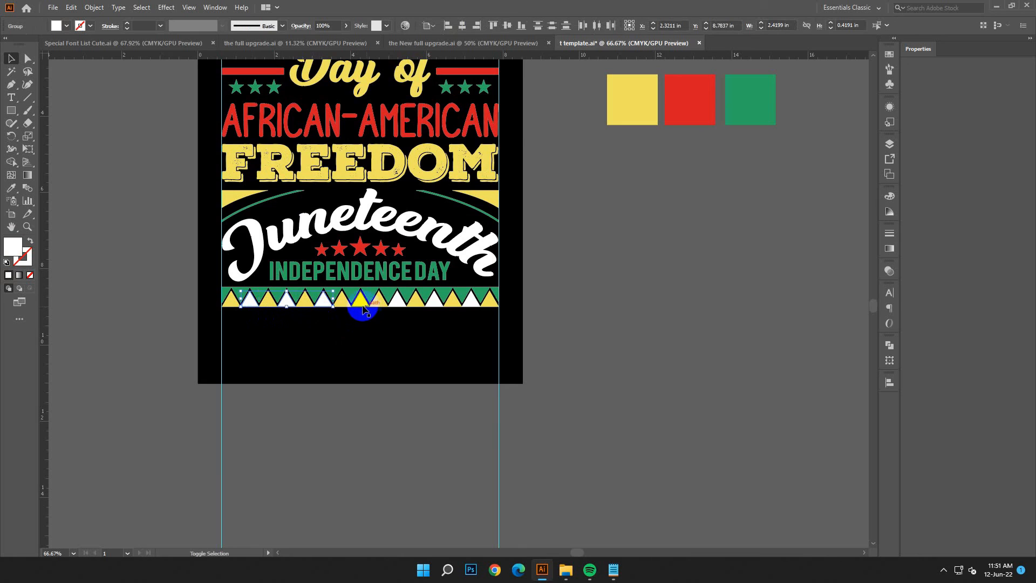
{"action": "left_click", "coordinate": [397, 305], "text": "shift"}
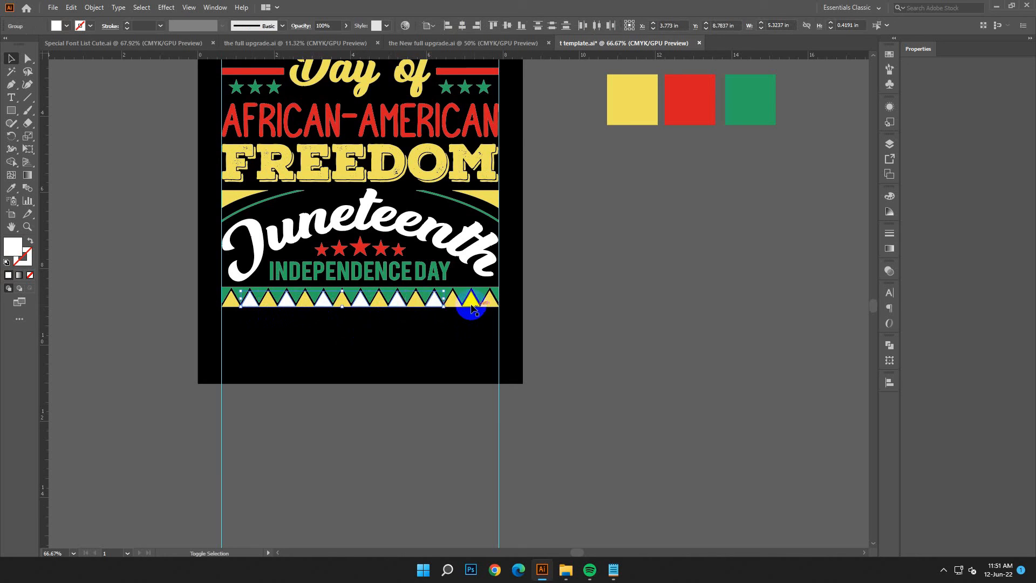
{"action": "left_click", "coordinate": [677, 103]}
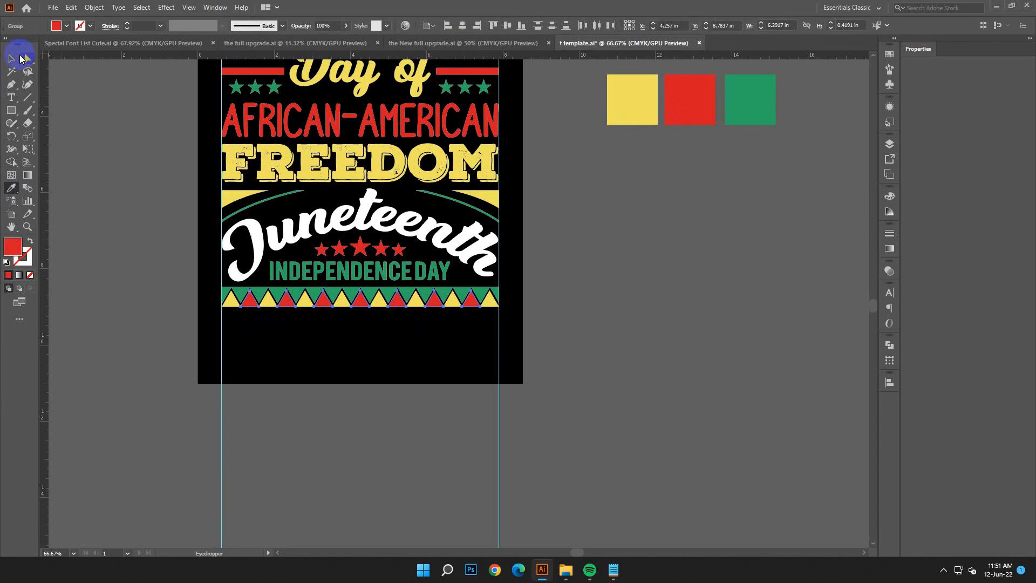
{"action": "left_click", "coordinate": [316, 400]}
{"action": "left_click_drag", "start_coordinate": [559, 341], "coordinate": [559, 342]}
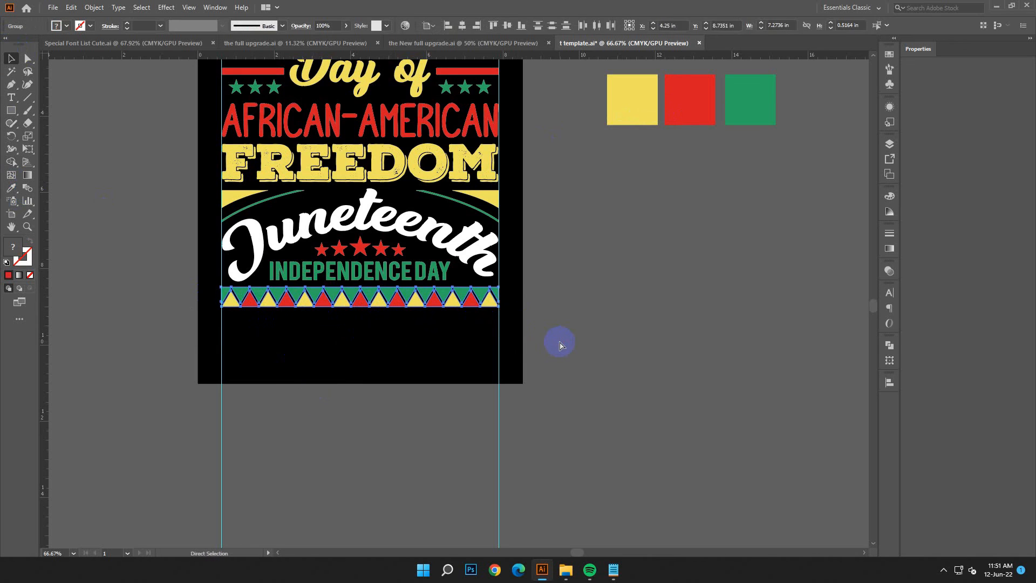
{"action": "left_click", "coordinate": [560, 341]}
Try to centre the whole typography design horizontally and vertically on the artboard.
{"action": "key", "text": "ctrl+minus"}
{"action": "key", "text": "ctrl+minus"}
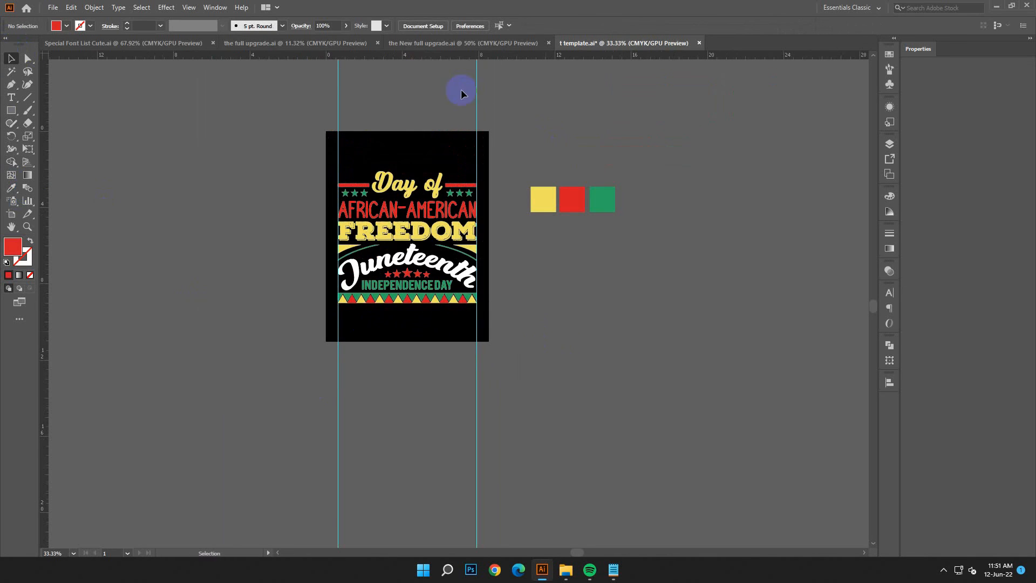
{"action": "left_click_drag", "start_coordinate": [491, 356], "coordinate": [491, 356]}
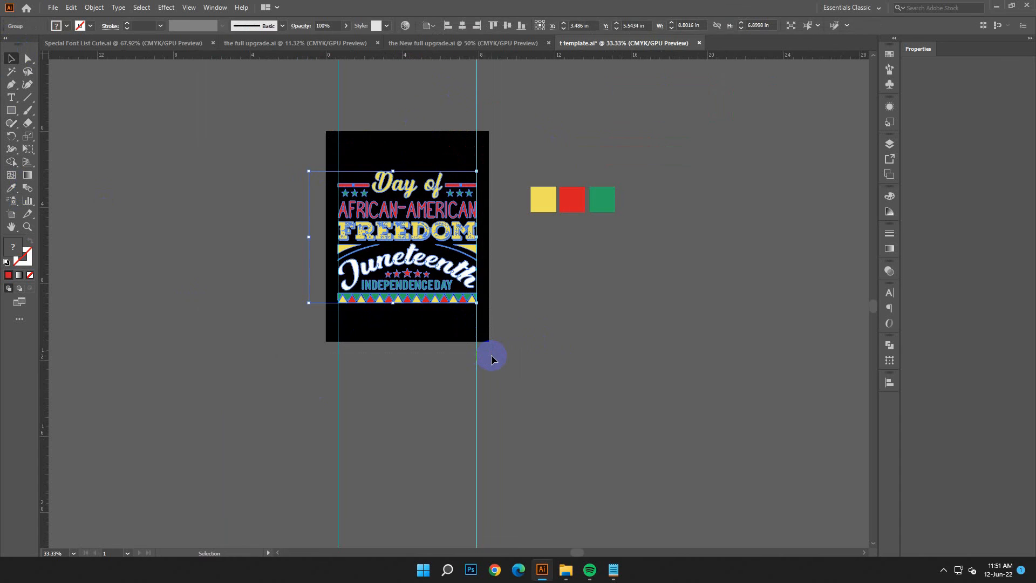
{"action": "left_click", "coordinate": [462, 26]}
{"action": "left_click", "coordinate": [507, 26]}
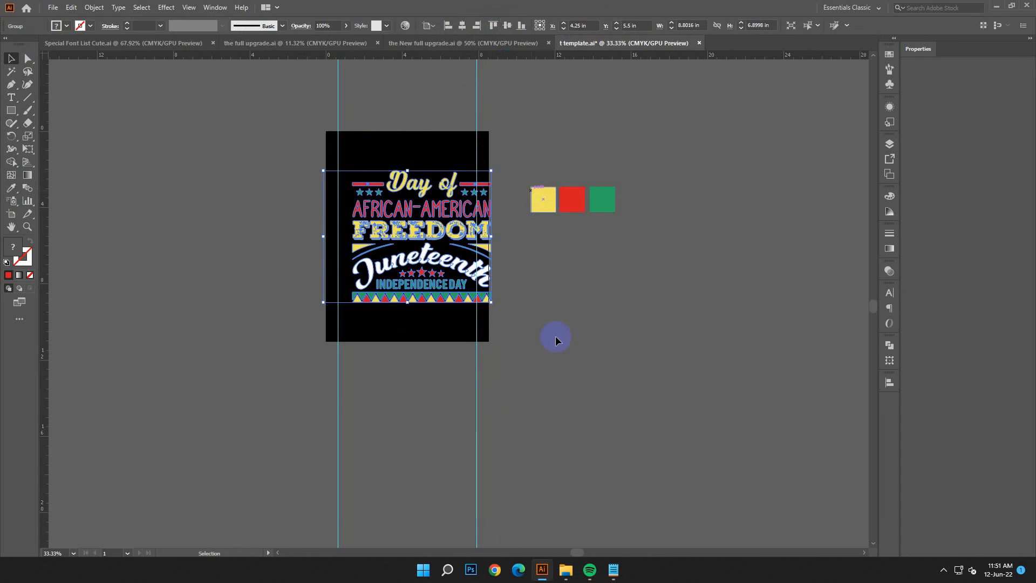
Move the design off the artboard and ungroup it to remove the stray empty object beside it.
{"action": "left_click_drag", "start_coordinate": [438, 238], "coordinate": [232, 218]}
{"action": "right_click", "coordinate": [211, 322]}
{"action": "left_click", "coordinate": [251, 424]}
{"action": "left_click", "coordinate": [82, 127]}
{"action": "left_click_drag", "start_coordinate": [143, 325], "coordinate": [144, 325]}
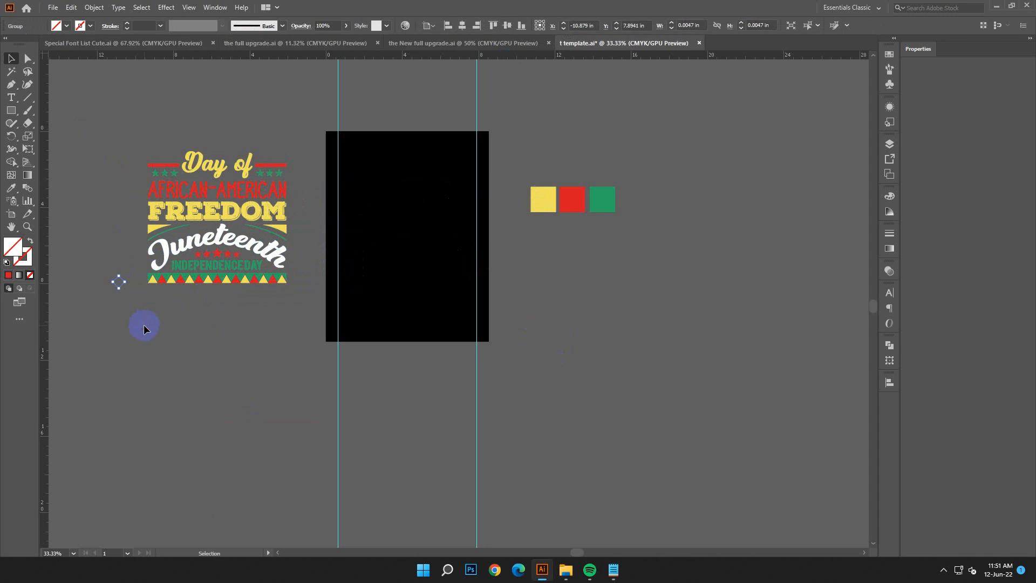
Select the whole design beside the artboard and centre it horizontally and vertically on the artboard.
{"action": "left_click_drag", "start_coordinate": [259, 317], "coordinate": [301, 350]}
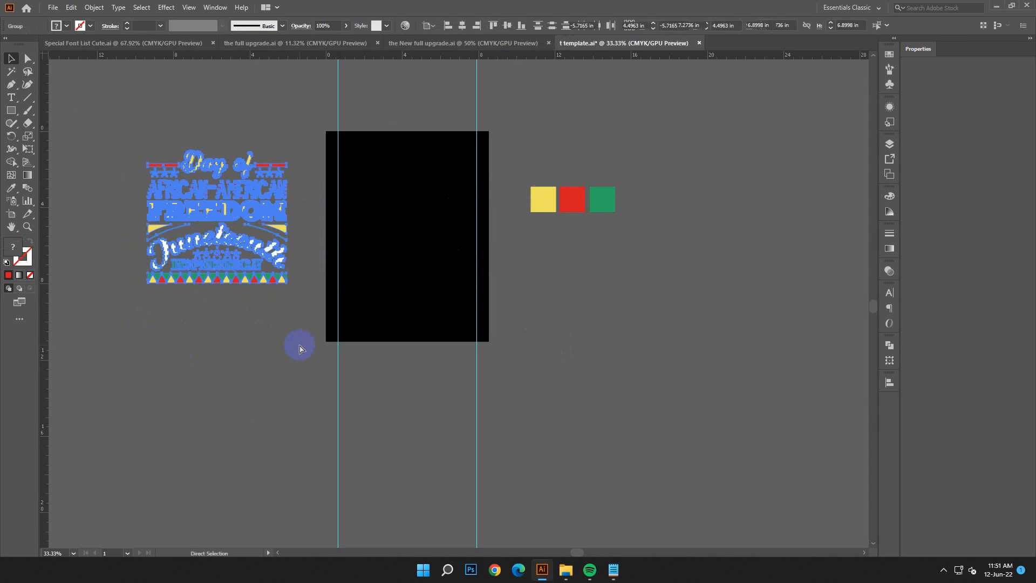
{"action": "left_click", "coordinate": [463, 25]}
{"action": "left_click", "coordinate": [506, 26]}
{"action": "left_click", "coordinate": [553, 314]}
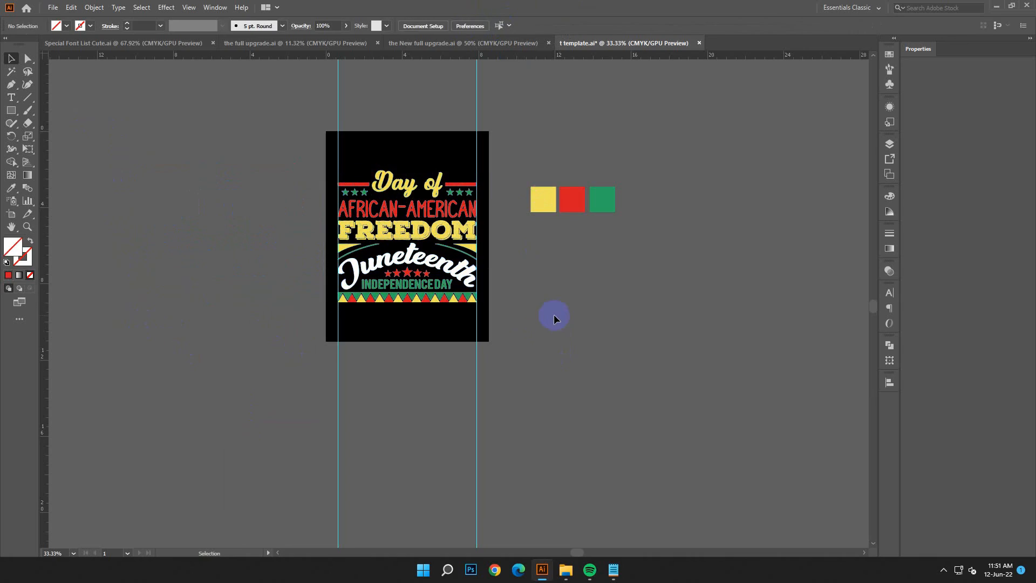
Delete the yellow, red and green swatch squares beside the artboard.
{"action": "left_click_drag", "start_coordinate": [519, 178], "coordinate": [647, 267]}
{"action": "key", "text": "Delete"}
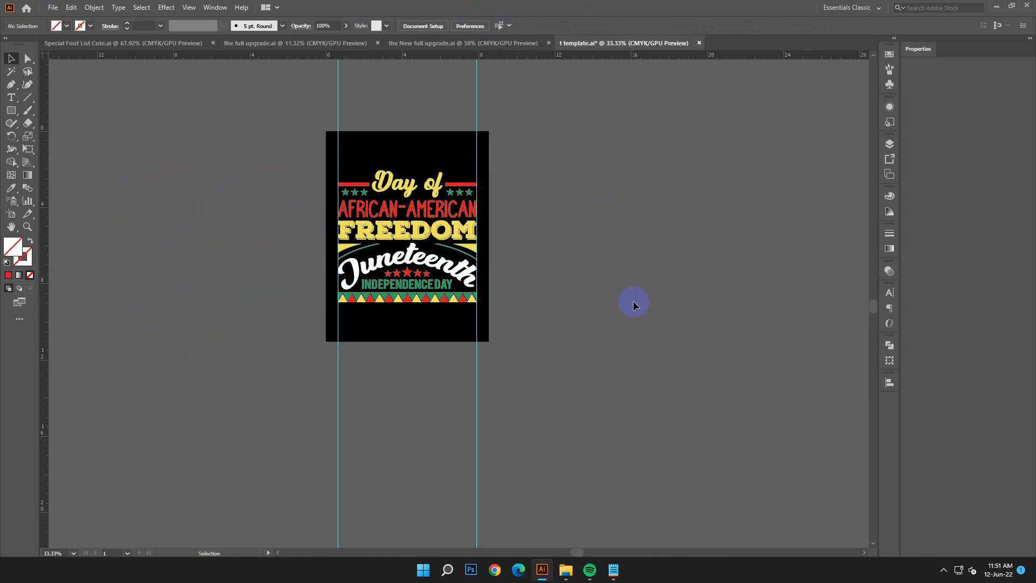